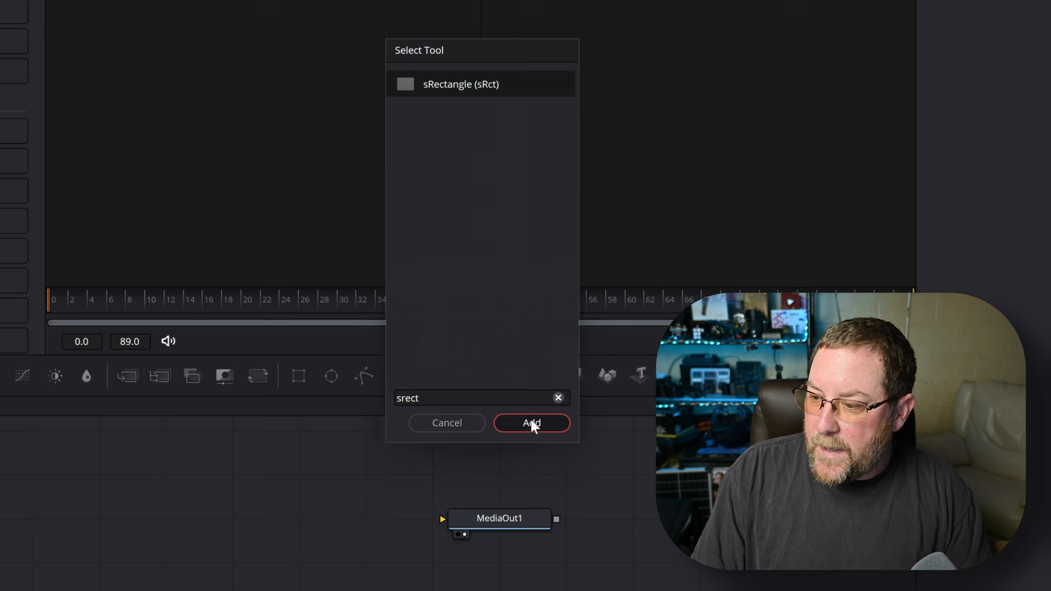
- Reposition the sRectangle1 node and display it in the left viewer
left_click_drag(252, 453, 176, 456)
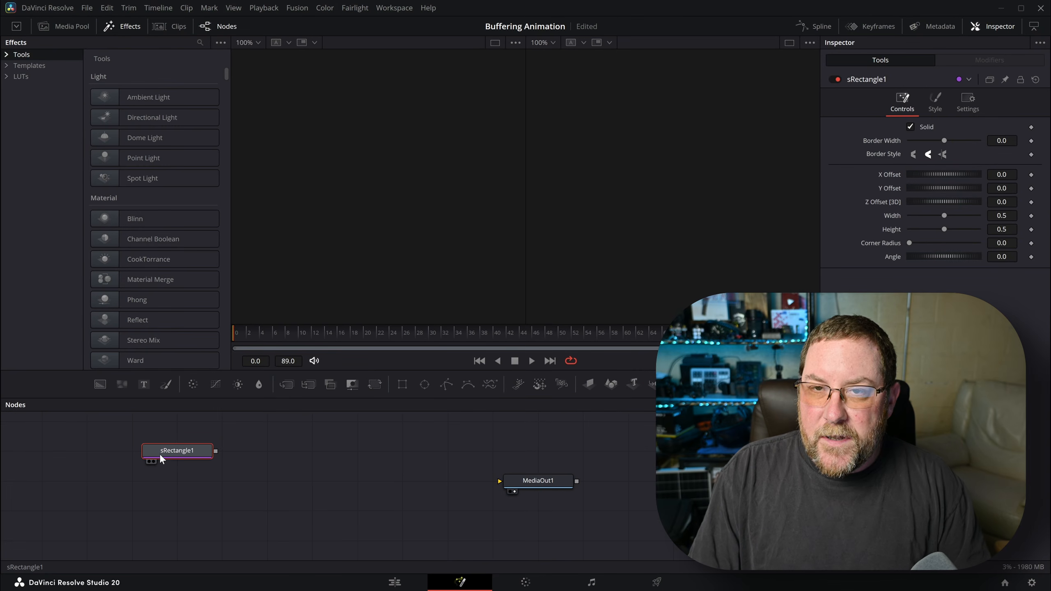
key("1")
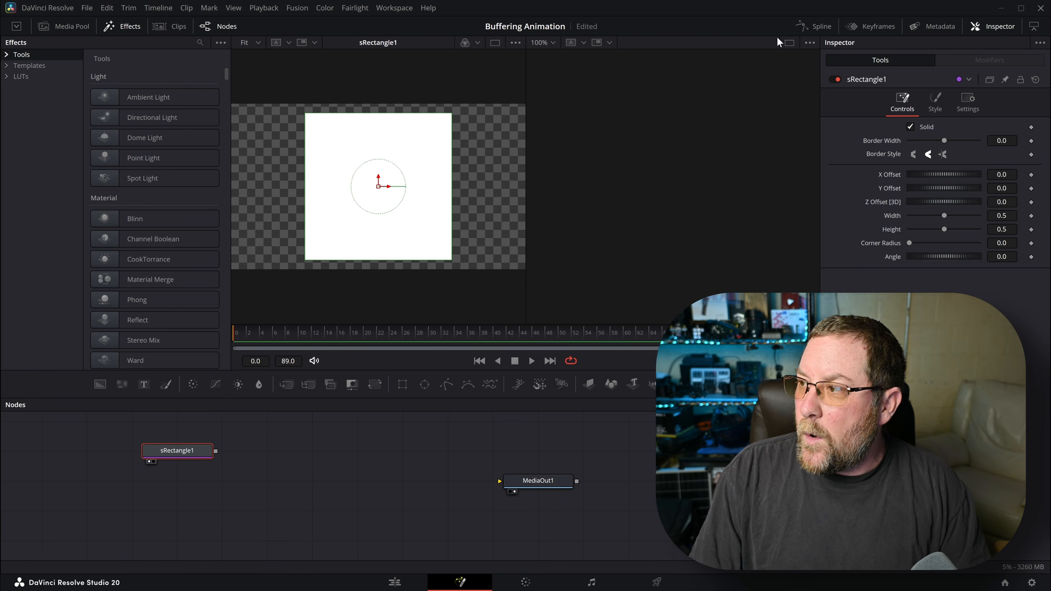
left_click(788, 43)
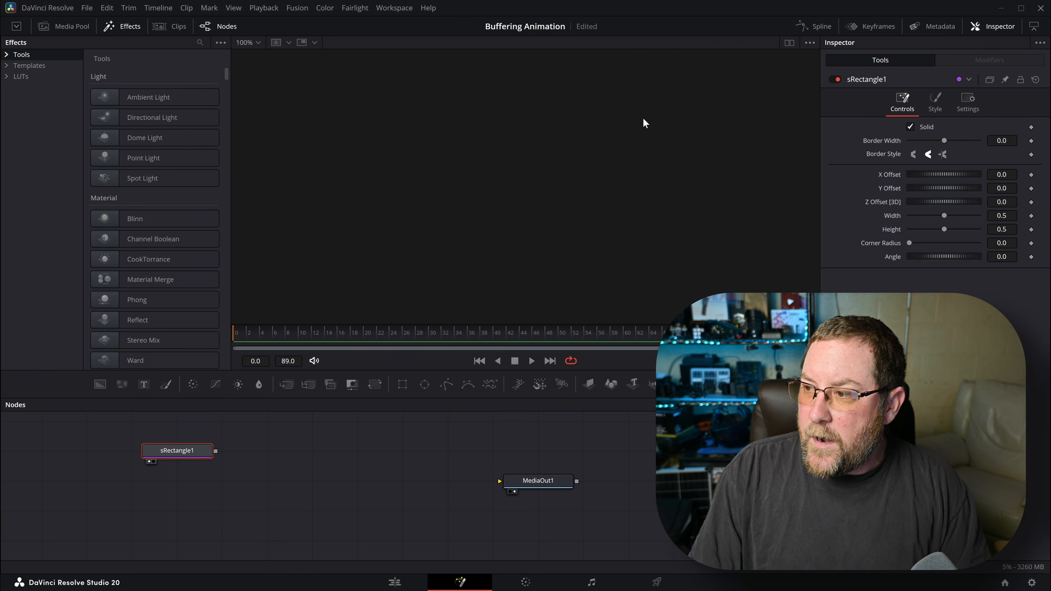
left_click(790, 43)
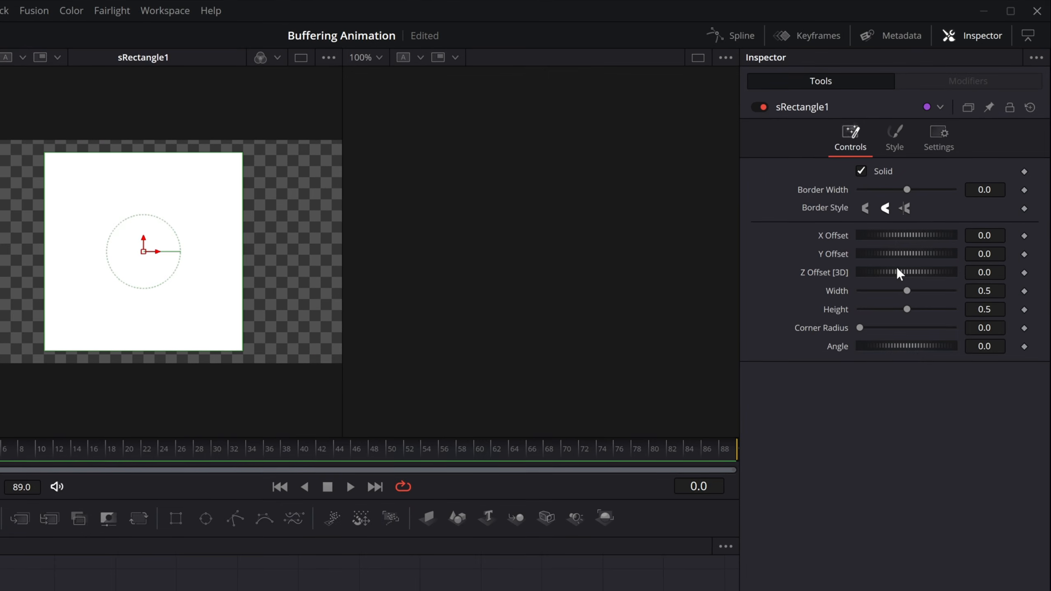
- Give the rectangle Width 0.25 and Corner Radius 1 to make a rounded pill
left_click(986, 291)
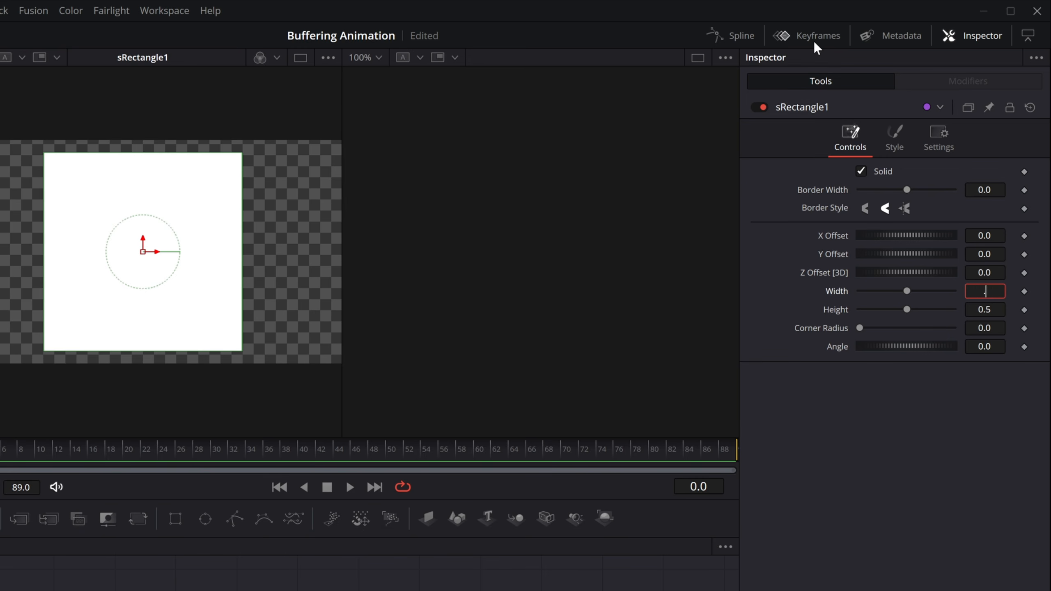
type(".25")
key("Tab")
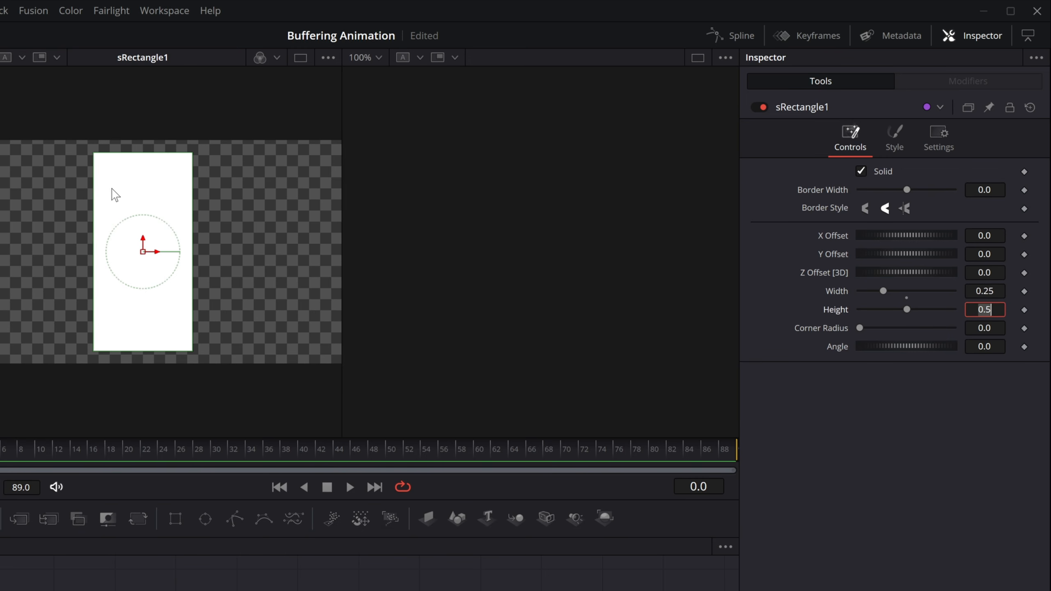
left_click(982, 327)
type("1")
key("Return")
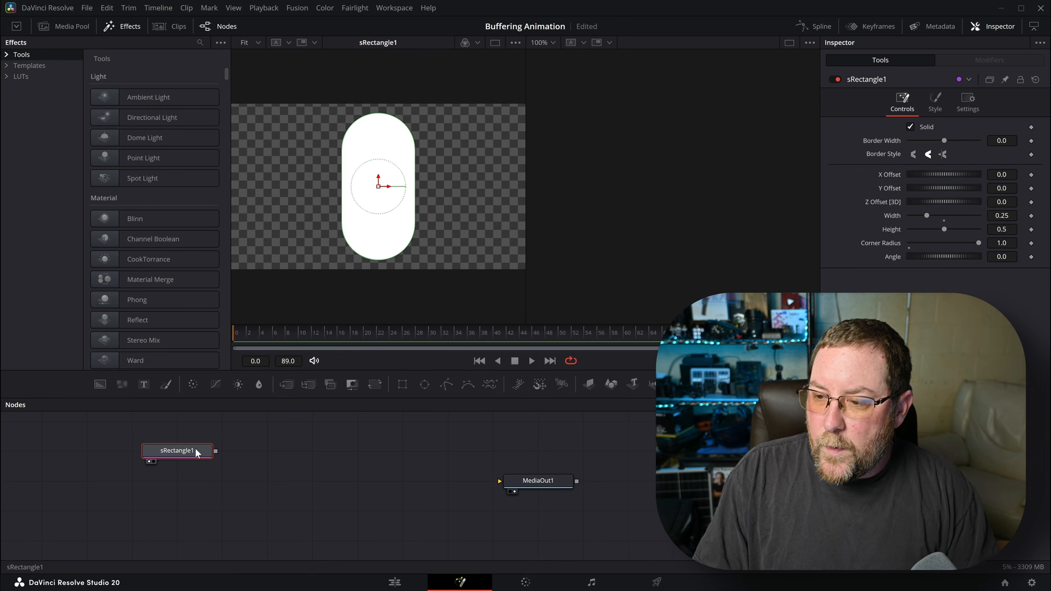
- Add an sTransform after the rectangle and raise the pill with Y Offset 0.19
key("shift+space")
type("srect")
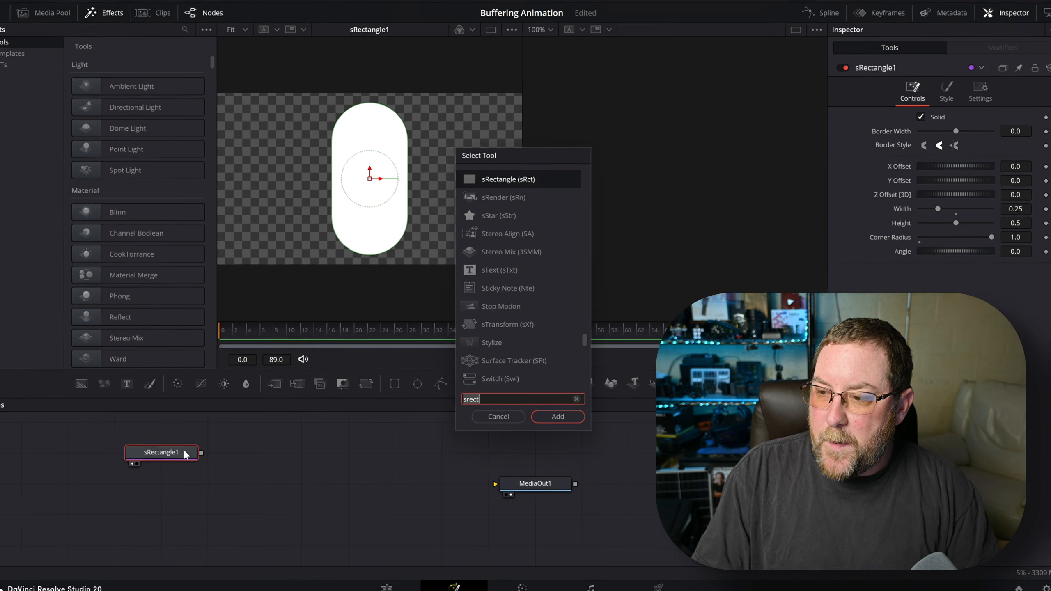
key("BackSpace")
key("BackSpace")
key("BackSpace")
key("BackSpace")
type("trans")
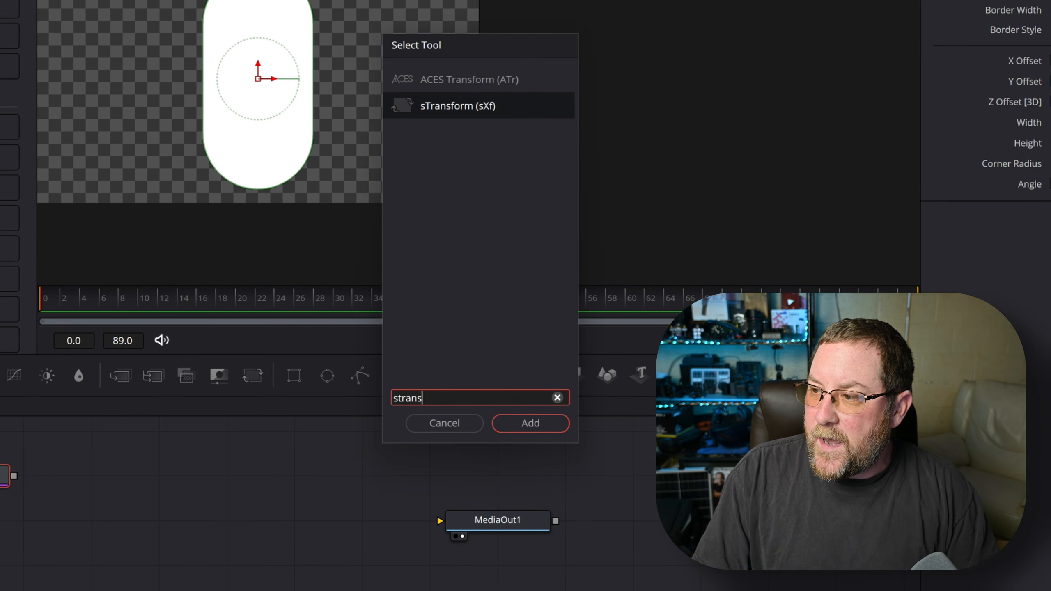
left_click(519, 424)
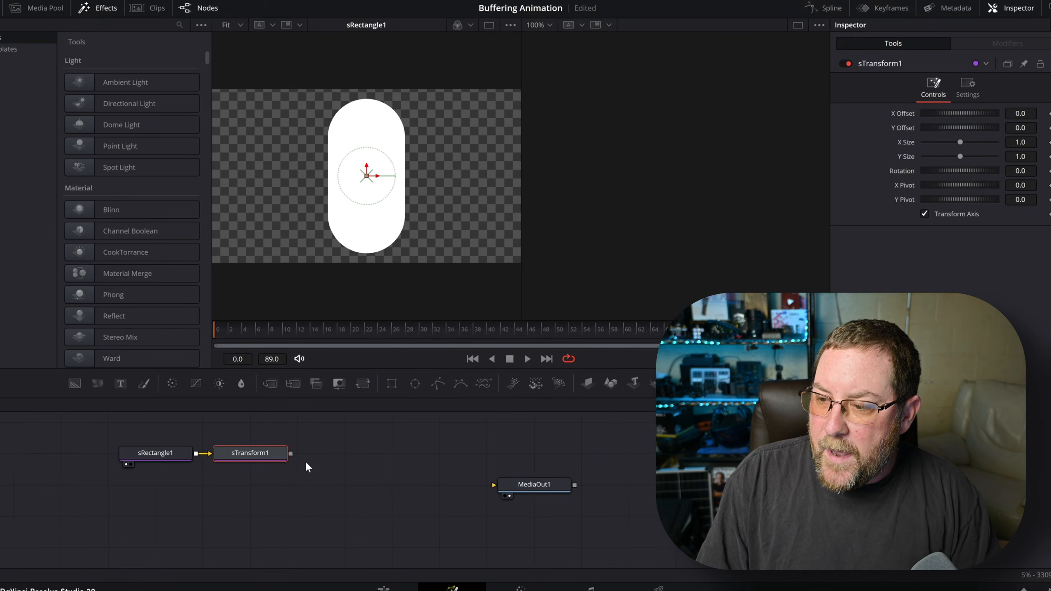
key("1")
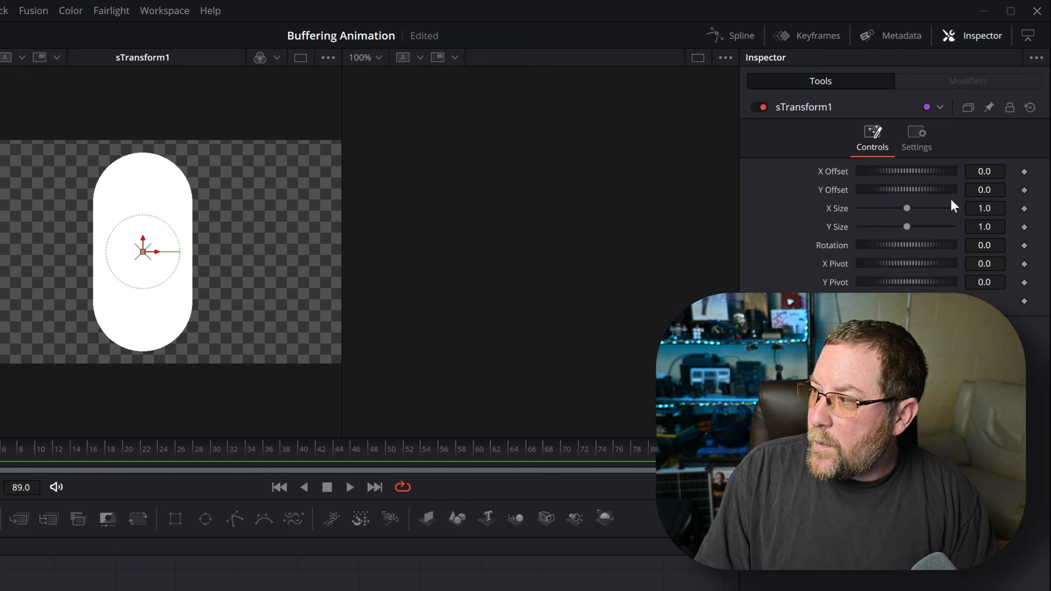
left_click(981, 190)
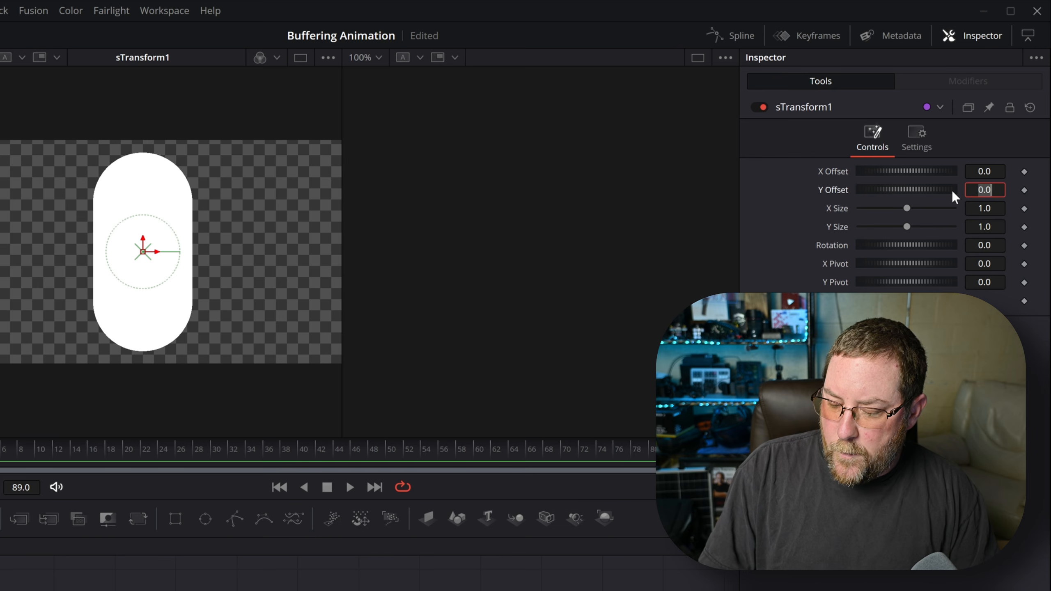
type(".19")
key("Tab")
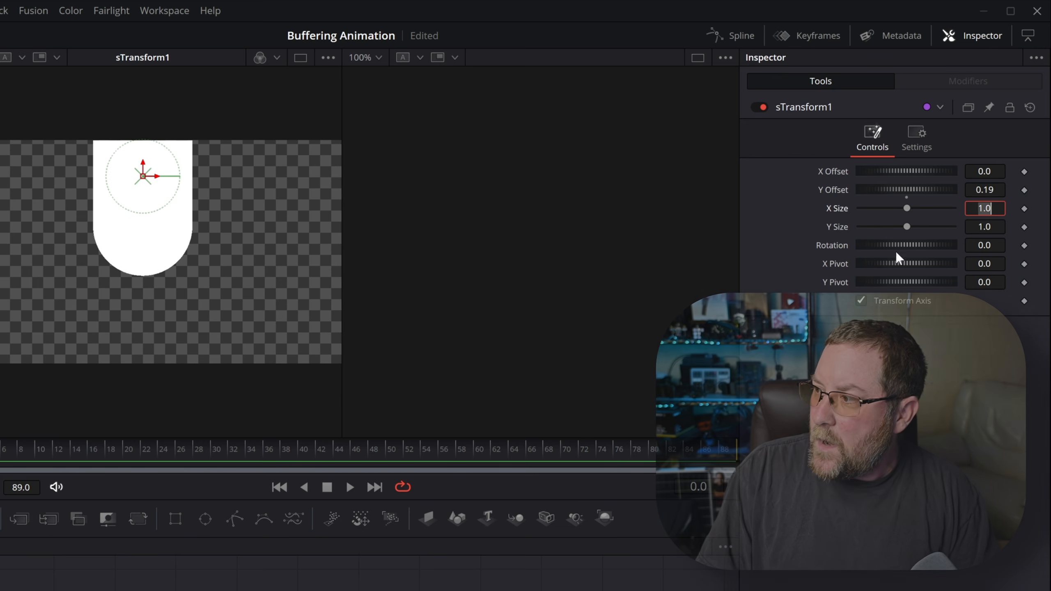
- Link Y Size to X Size with the expression 'XSize' and set X Size to 0.314
right_click(834, 229)
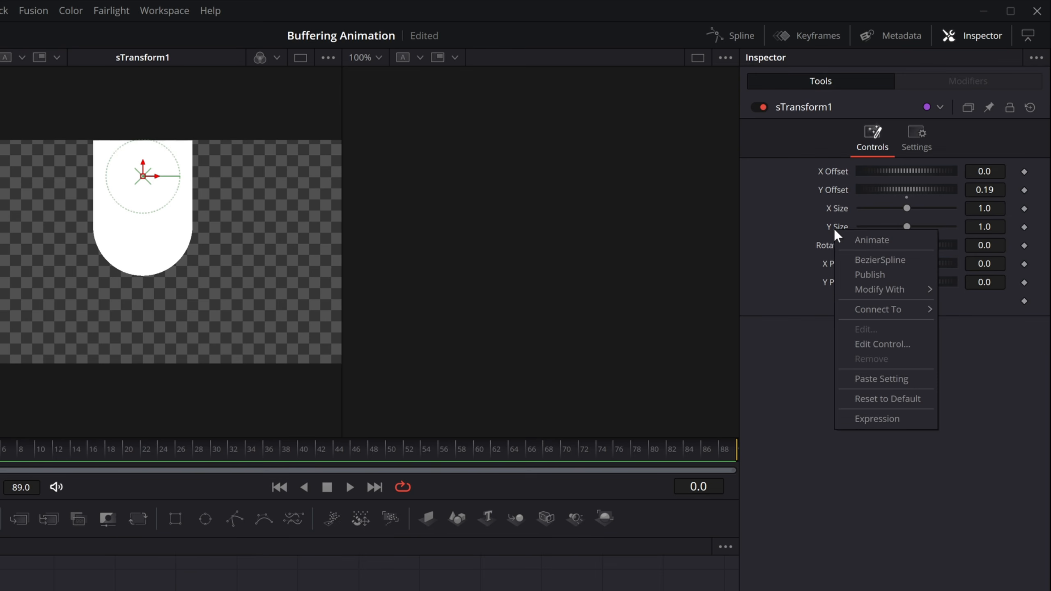
left_click(862, 414)
left_click(899, 246)
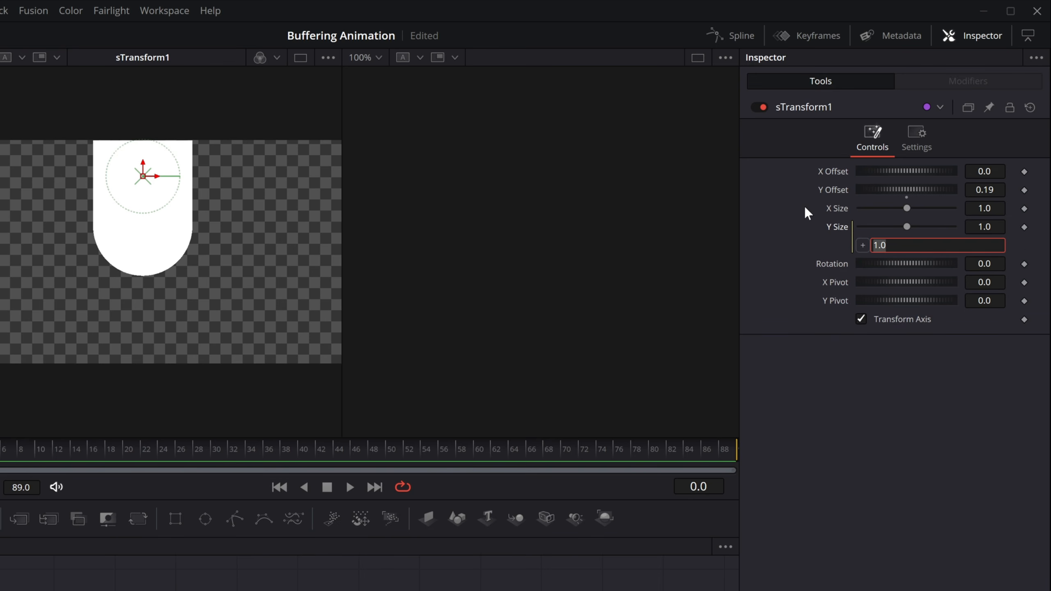
type("XSize")
key("Tab")
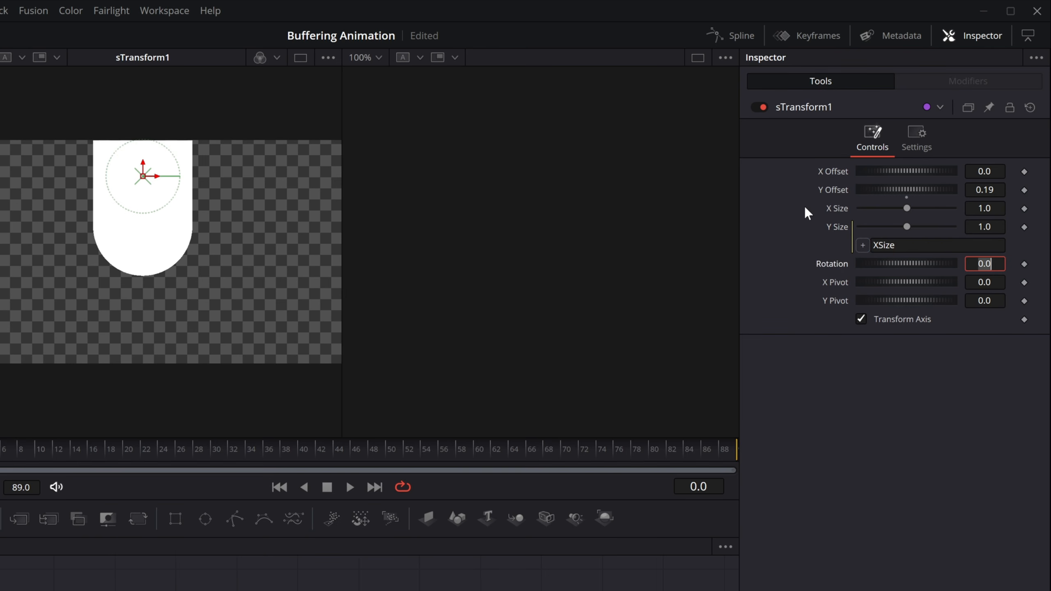
left_click_drag(989, 208, 942, 210)
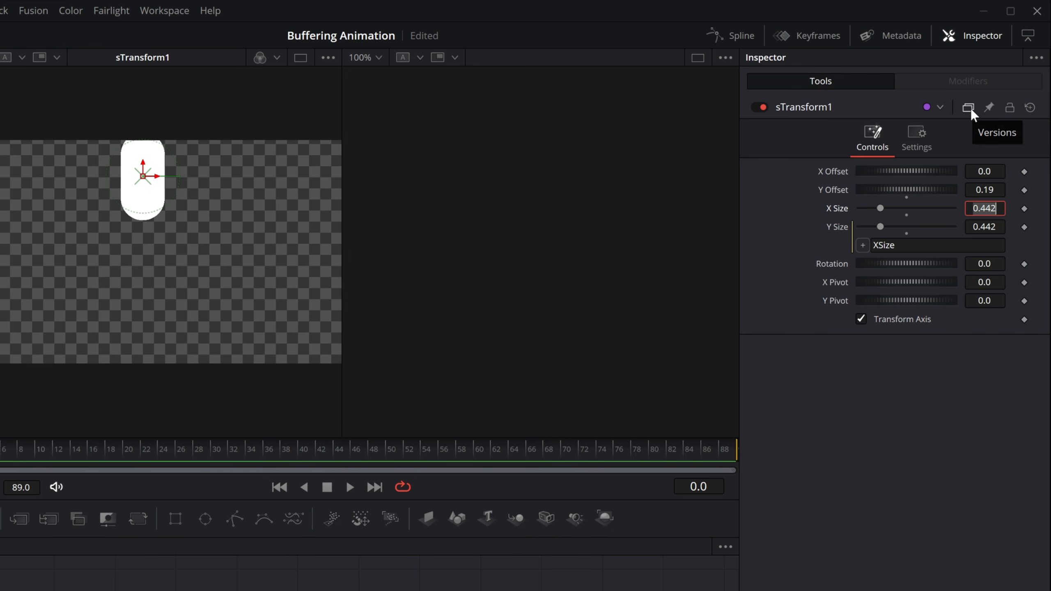
type(".314")
key("Tab")
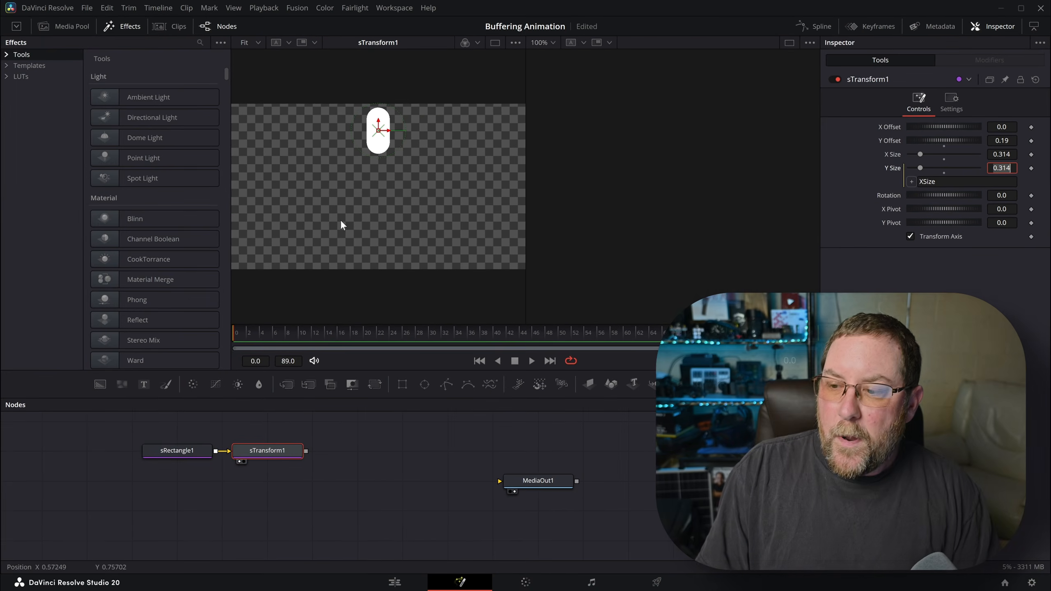
left_click(277, 452)
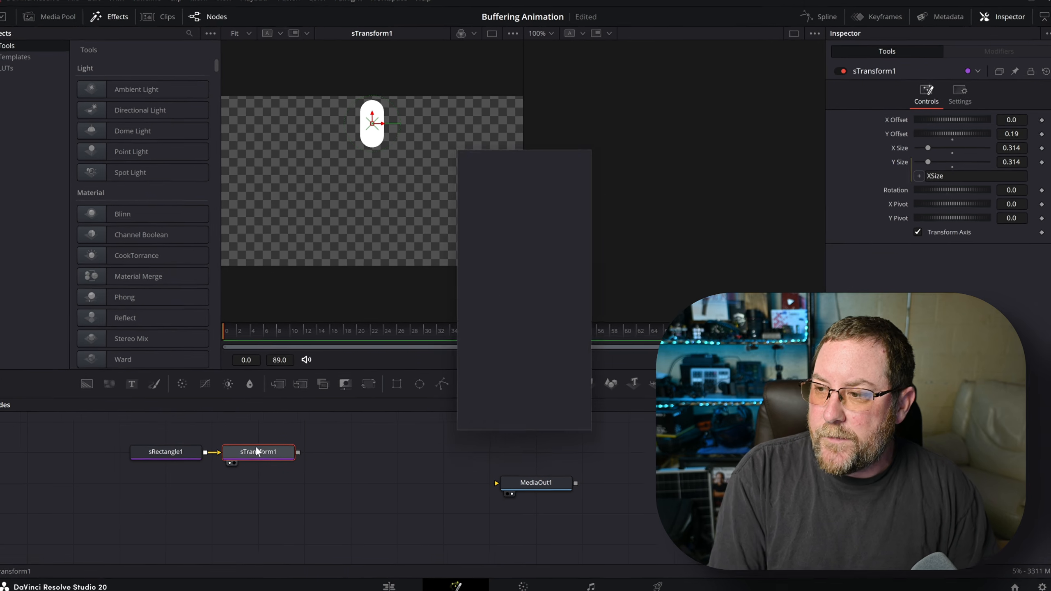
- Add an sDuplicate after the transform with 9 copies and Time Offset -5
key("shift+space")
type("strans")
key("BackSpace")
key("BackSpace")
key("BackSpace")
key("BackSpace")
key("BackSpace")
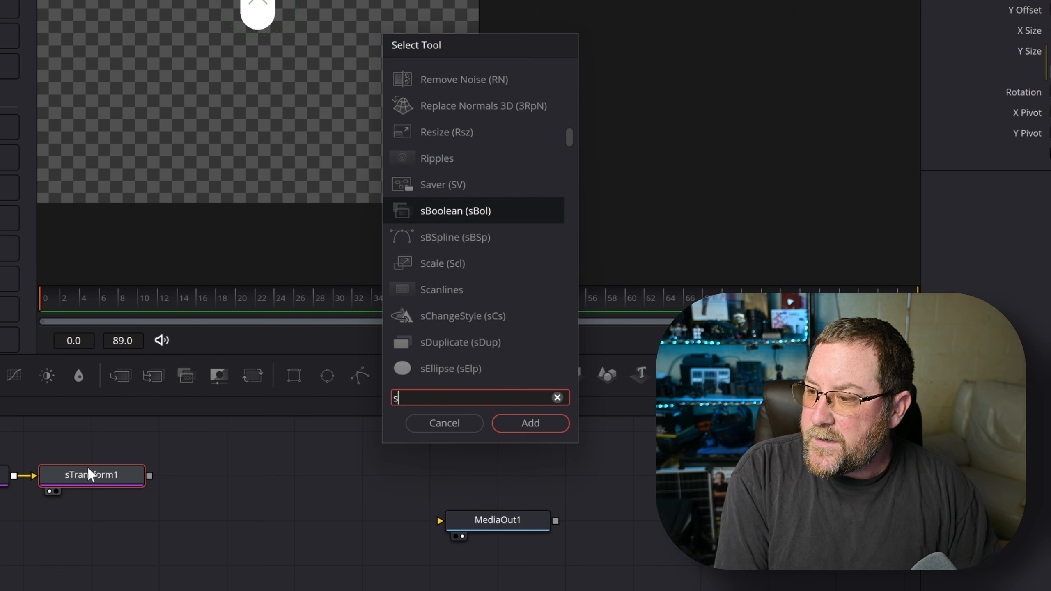
type("dup")
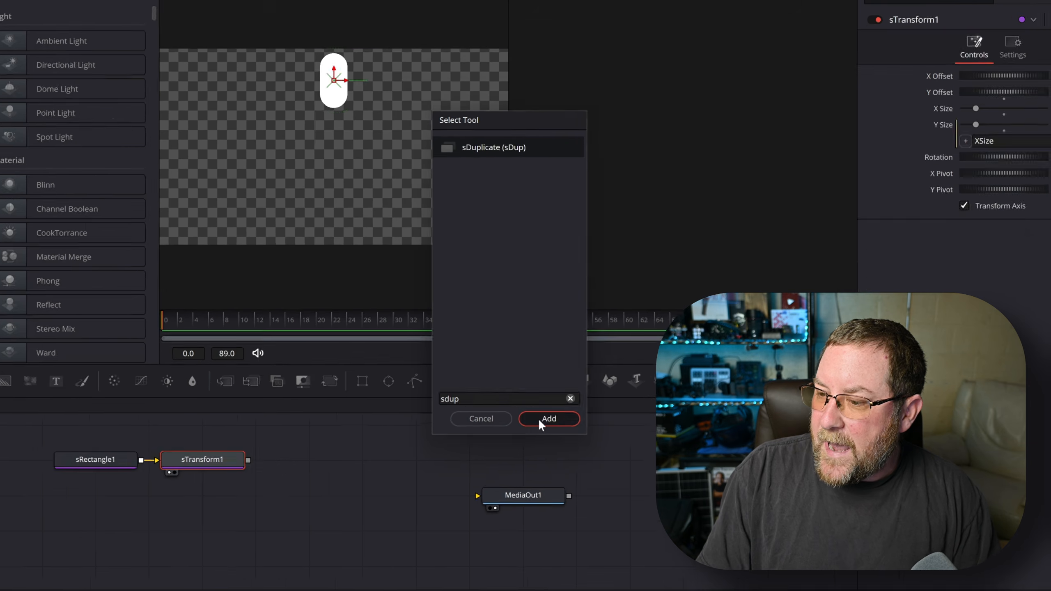
left_click(539, 419)
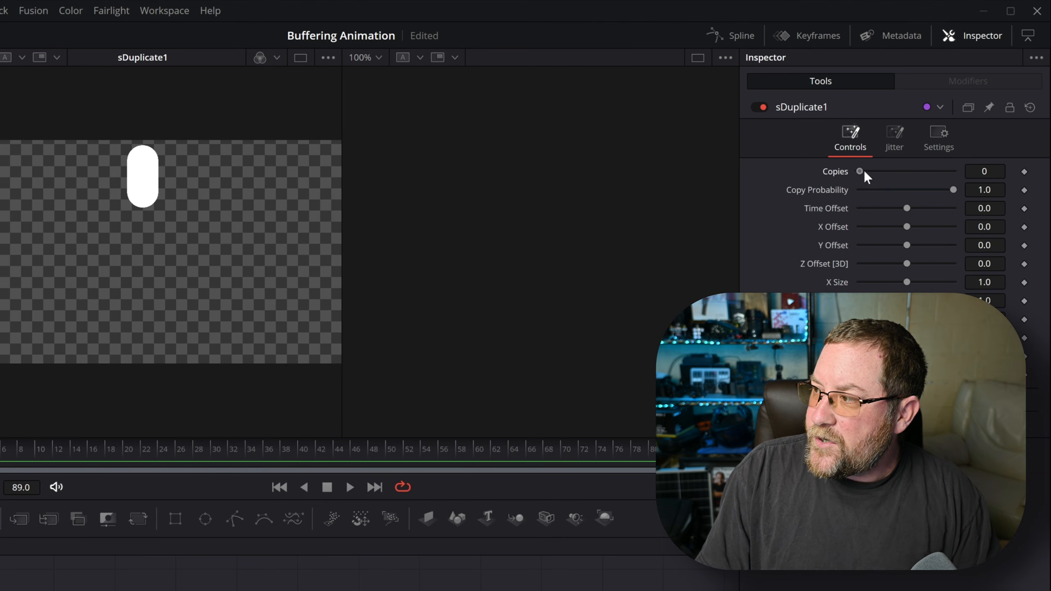
left_click_drag(860, 171, 943, 169)
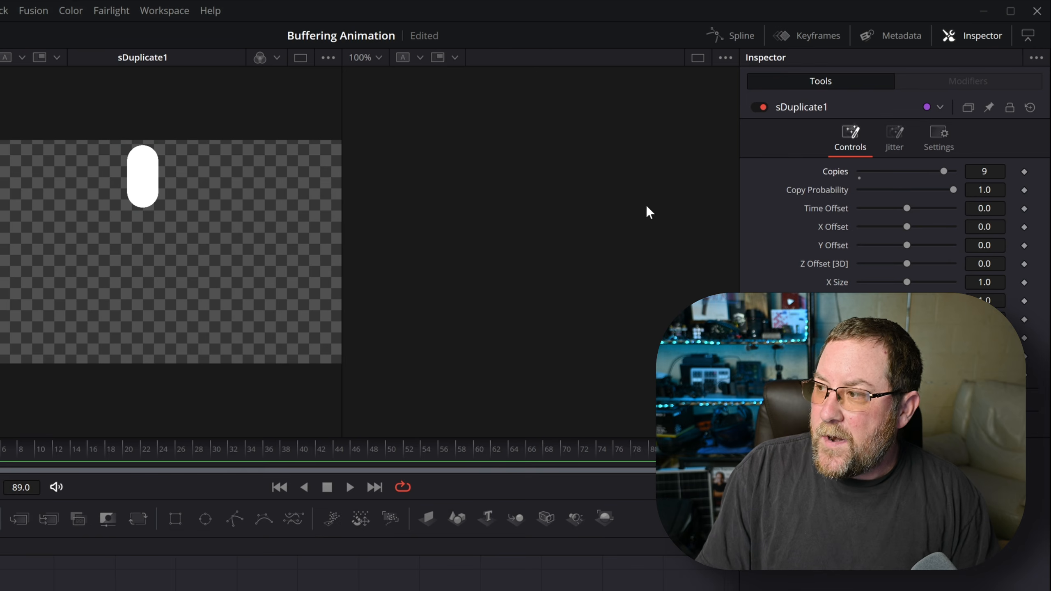
left_click(982, 208)
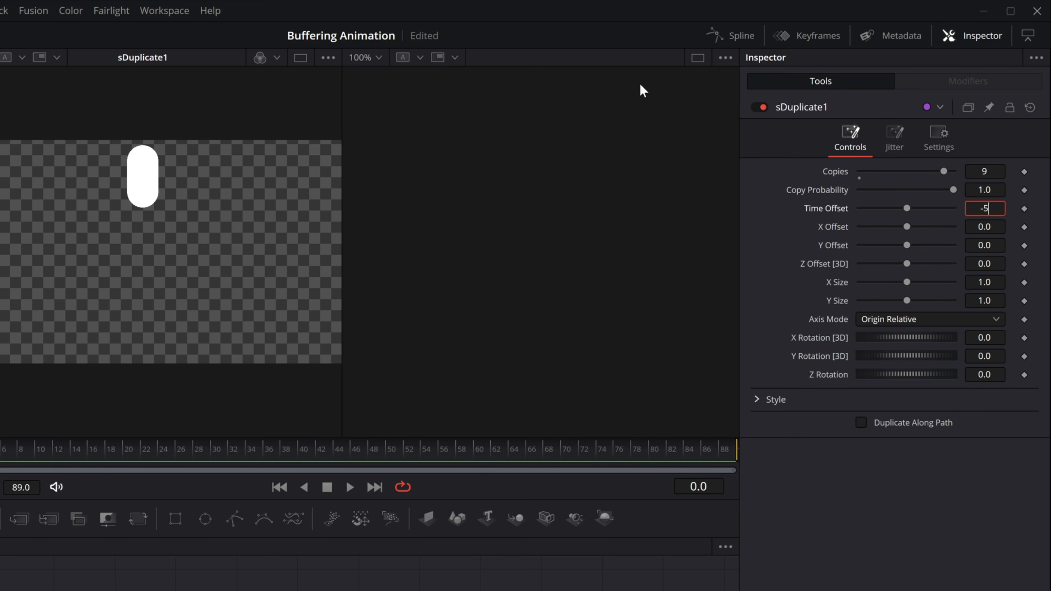
key("Tab")
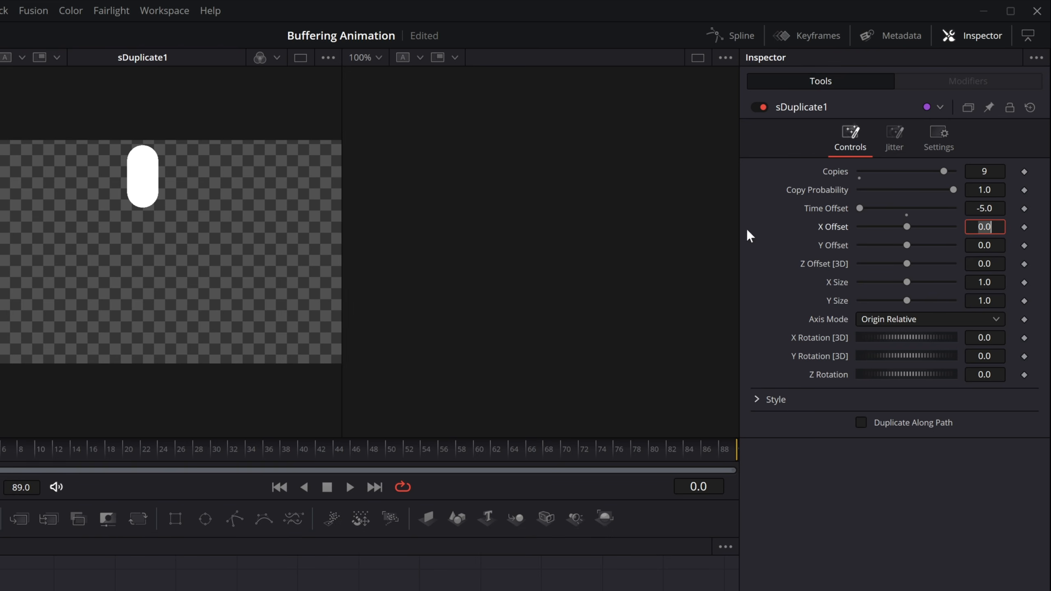
- Set the duplicate Axis Mode to Absolute and Z Rotation to -36 per copy
left_click(890, 318)
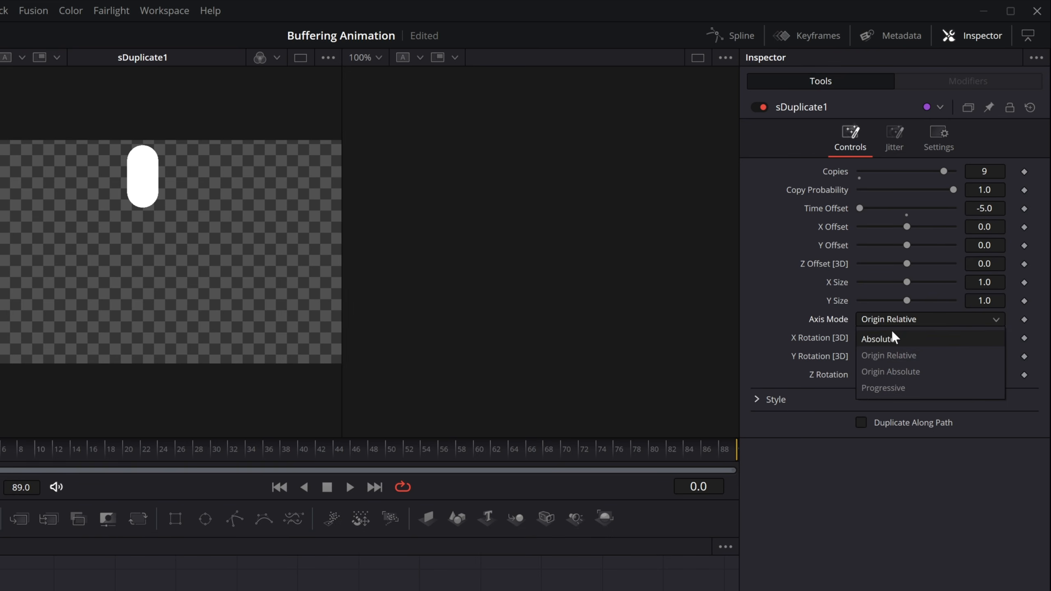
left_click(891, 334)
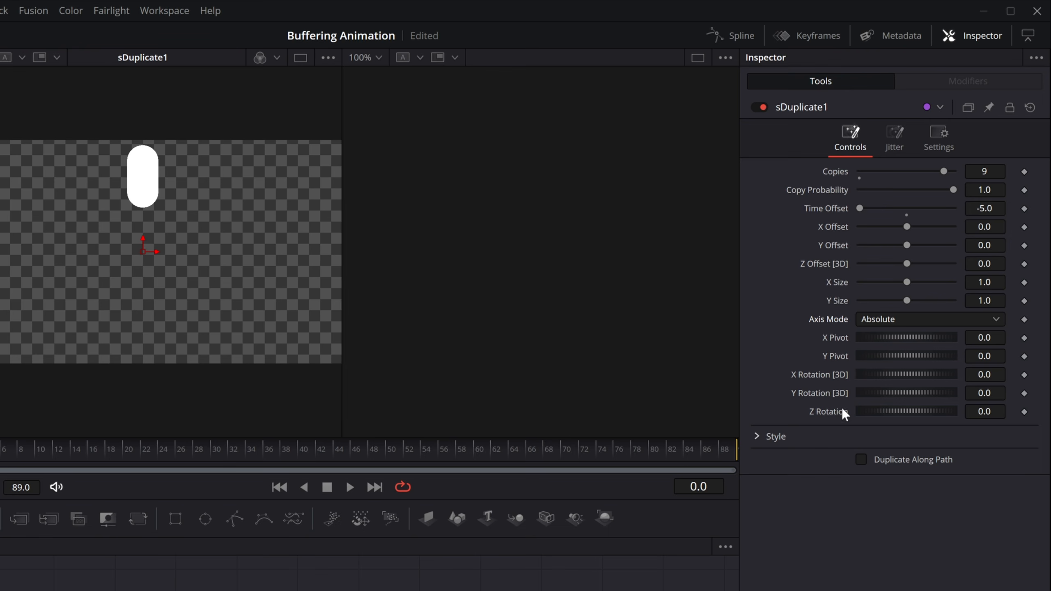
left_click(981, 413)
type("-36")
key("Tab")
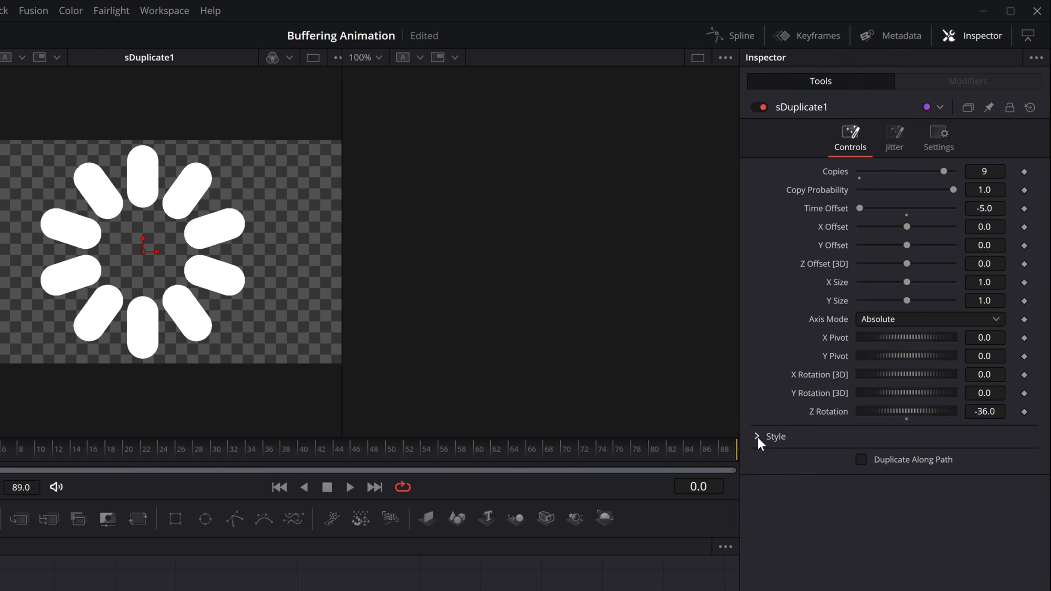
- Set sDuplicate1's Style Opacity Gain to 0.638 so copies fade, then drag from its output
left_click(756, 436)
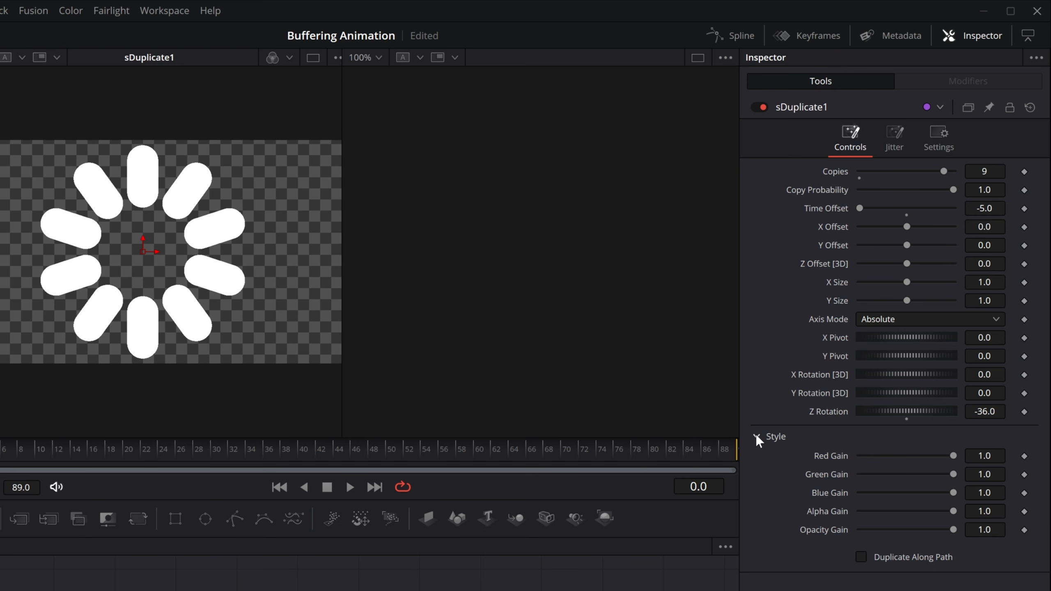
left_click(984, 527)
type(".638")
key("Tab")
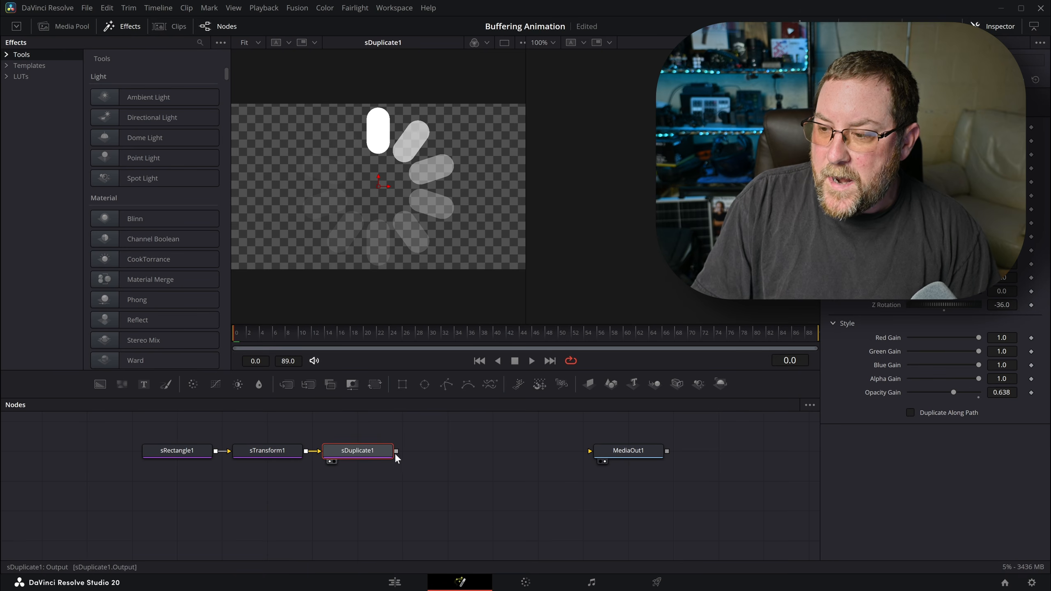
left_click_drag(396, 451, 600, 452)
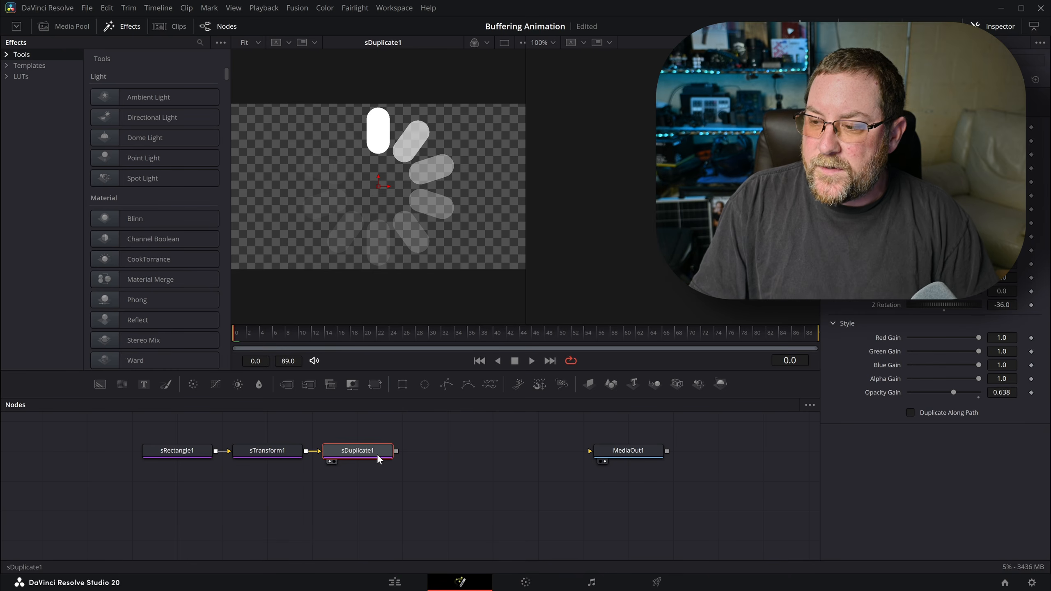
- Add an sRender after sDuplicate1 and connect its output to MediaOut1
key("shift+space")
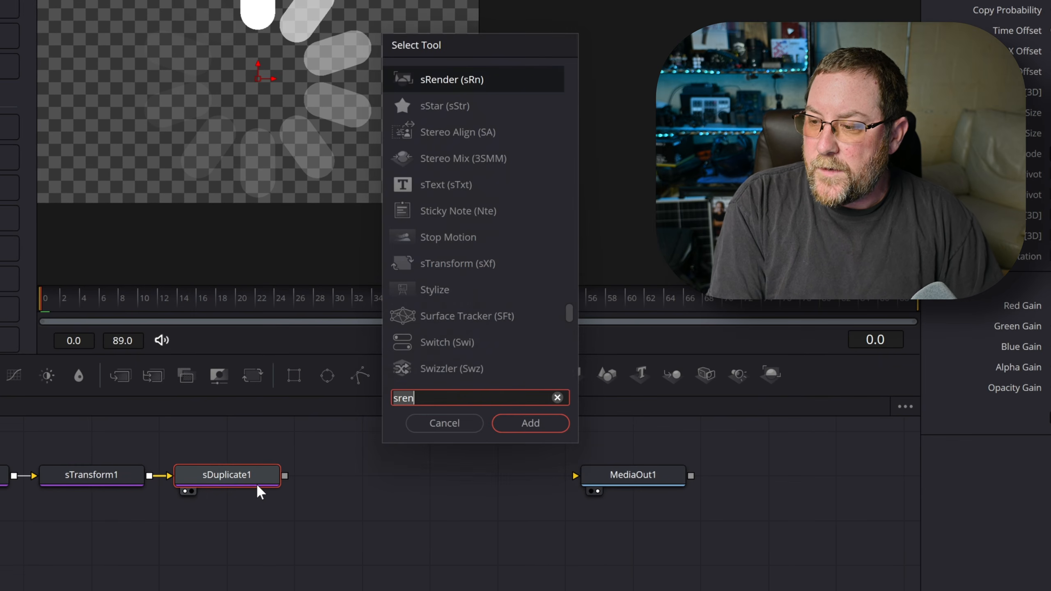
type("sre")
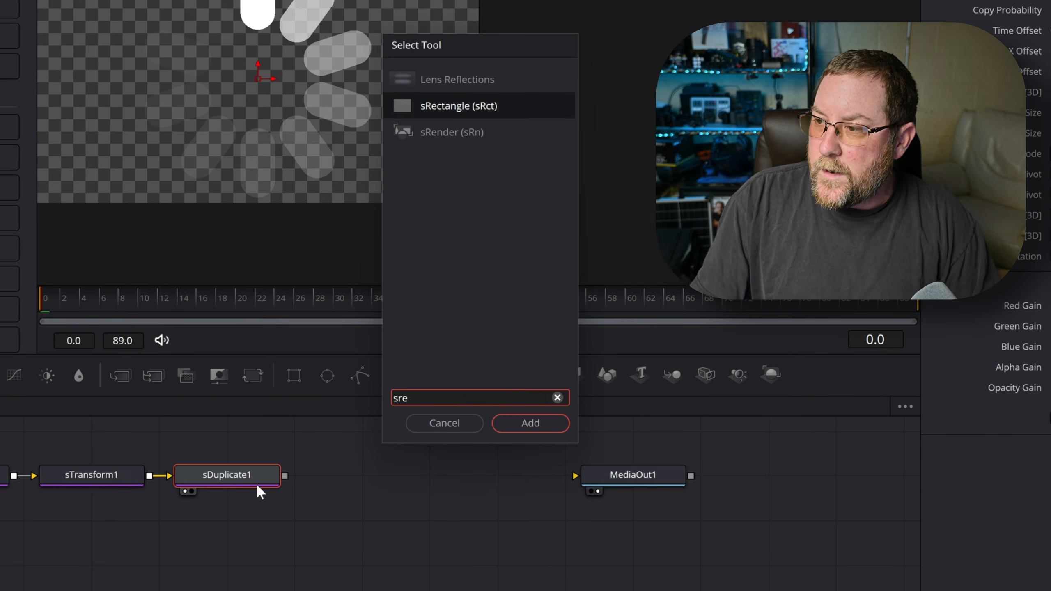
left_click(452, 133)
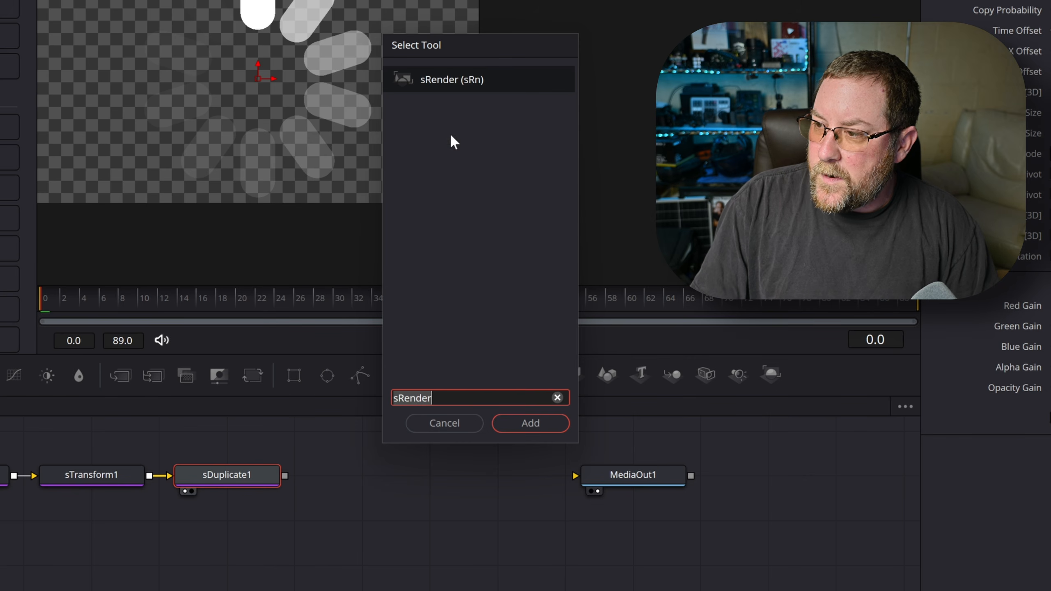
left_click(530, 431)
left_click_drag(420, 477, 587, 501)
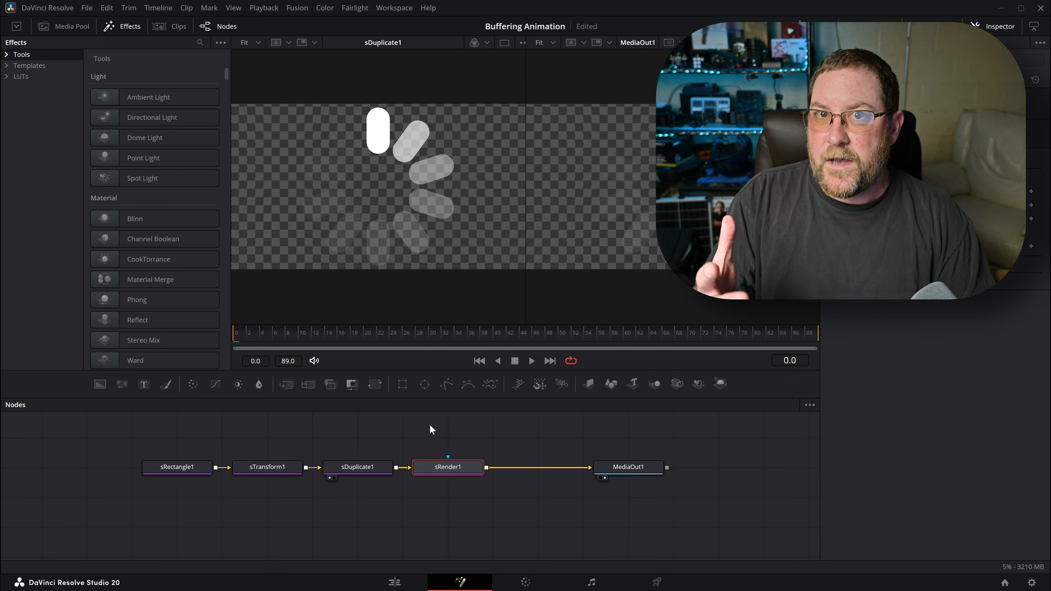
- Insert a Transform and a Drop Shadow after sRender1, then marquee-select the spinner nodes
key("shift+space")
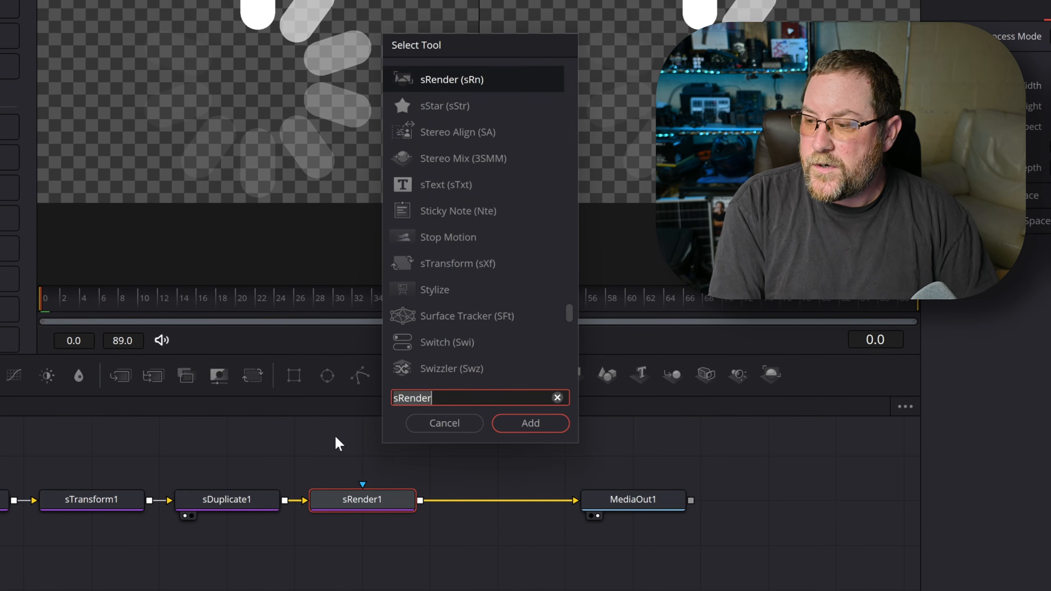
type("trans")
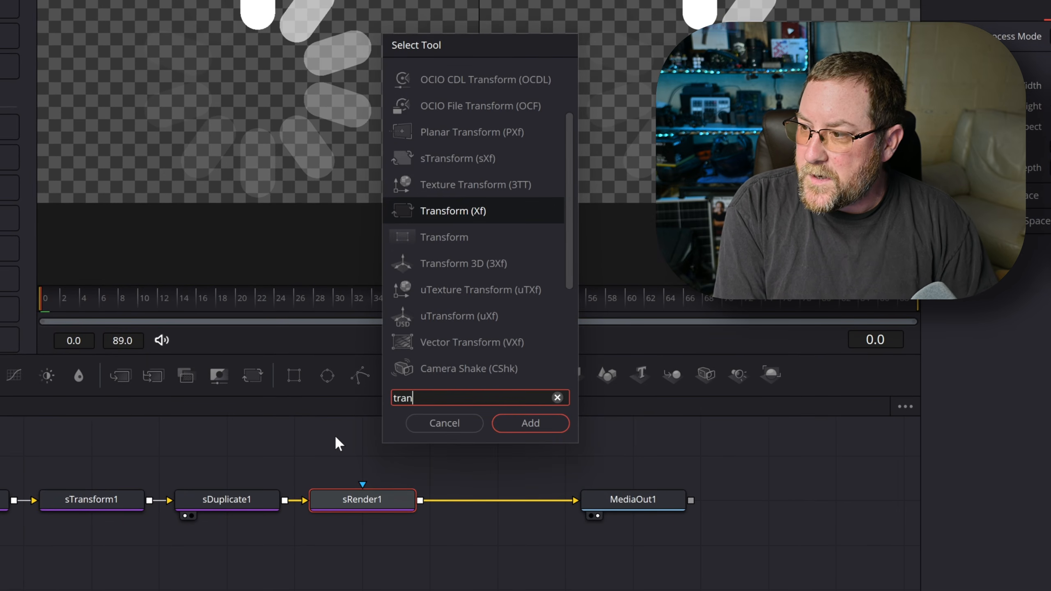
key("Return")
left_click_drag(596, 499, 759, 493)
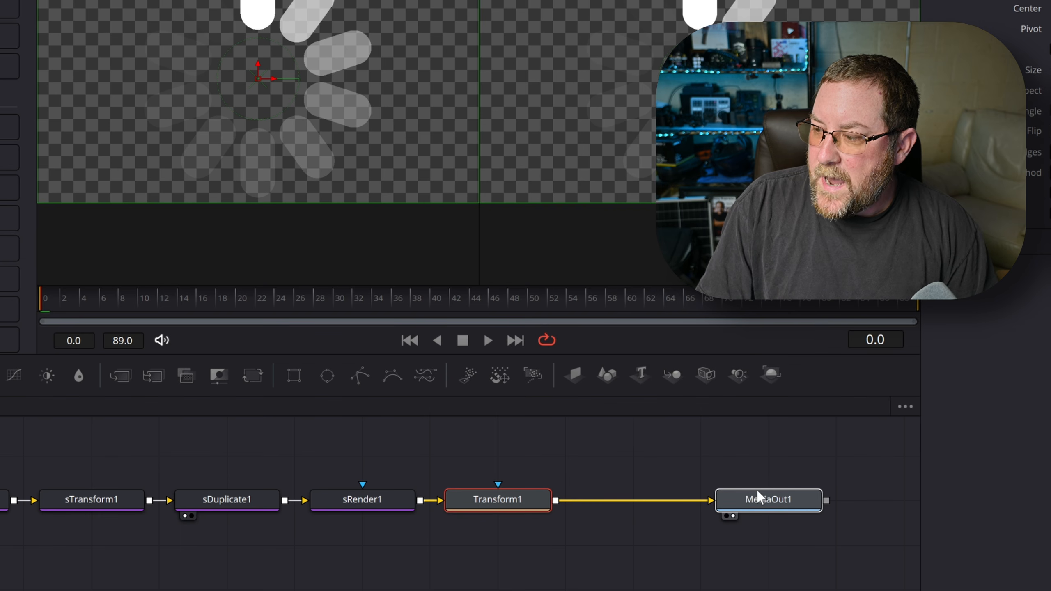
left_click(494, 500)
key("shift+space")
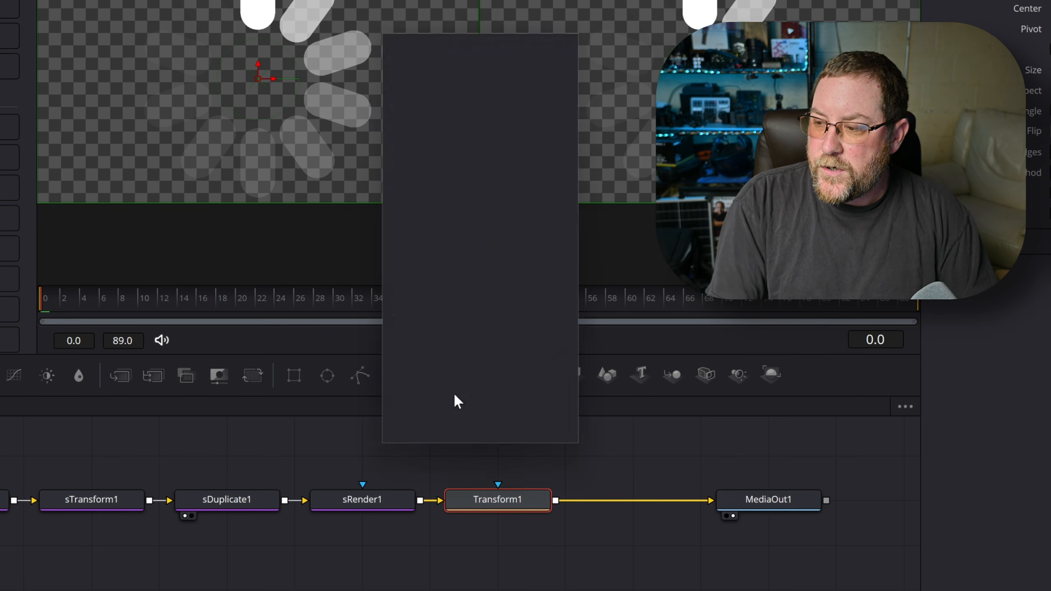
type("drop")
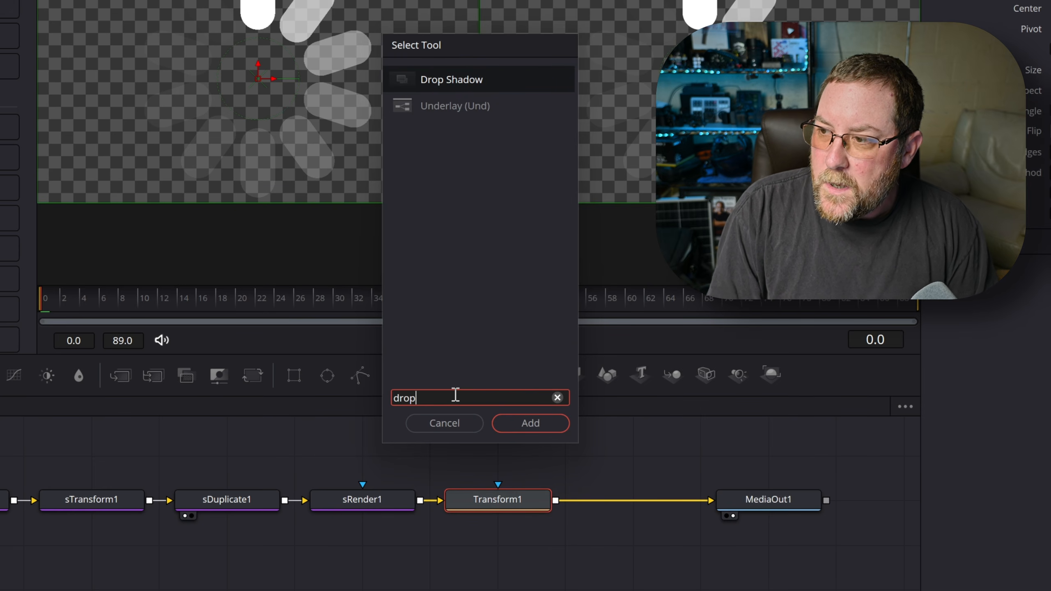
key("Return")
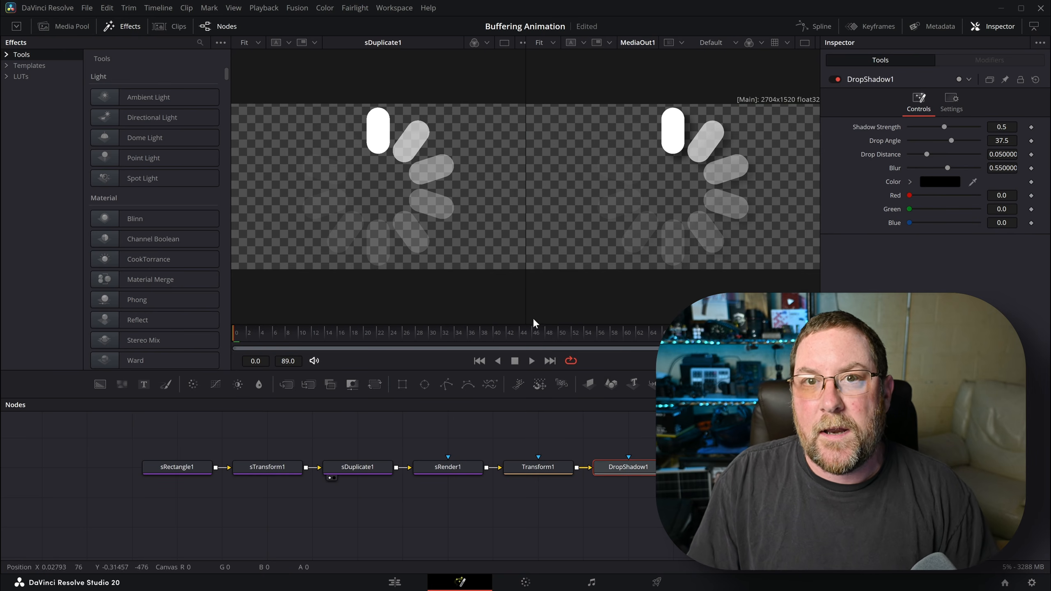
left_click_drag(124, 434, 659, 532)
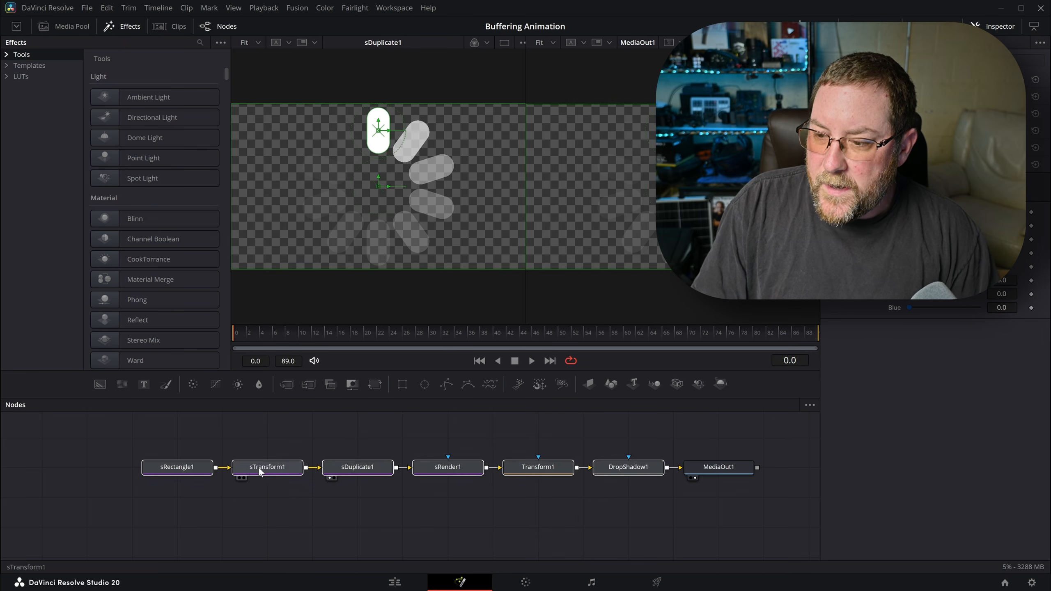
- Group the selected nodes and name the group CR_Buffering_Animation
right_click(183, 470)
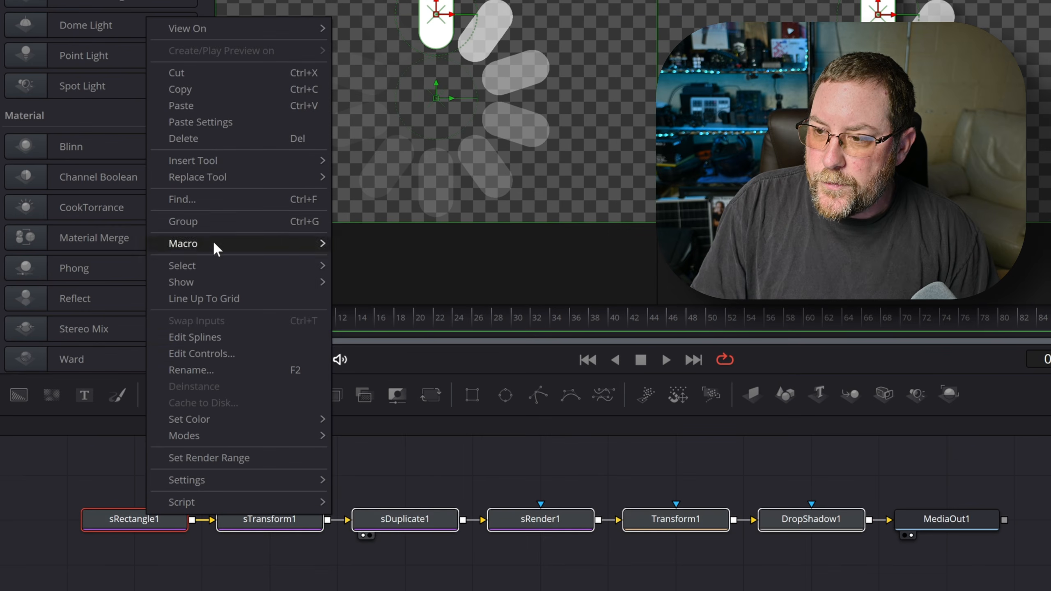
left_click(206, 221)
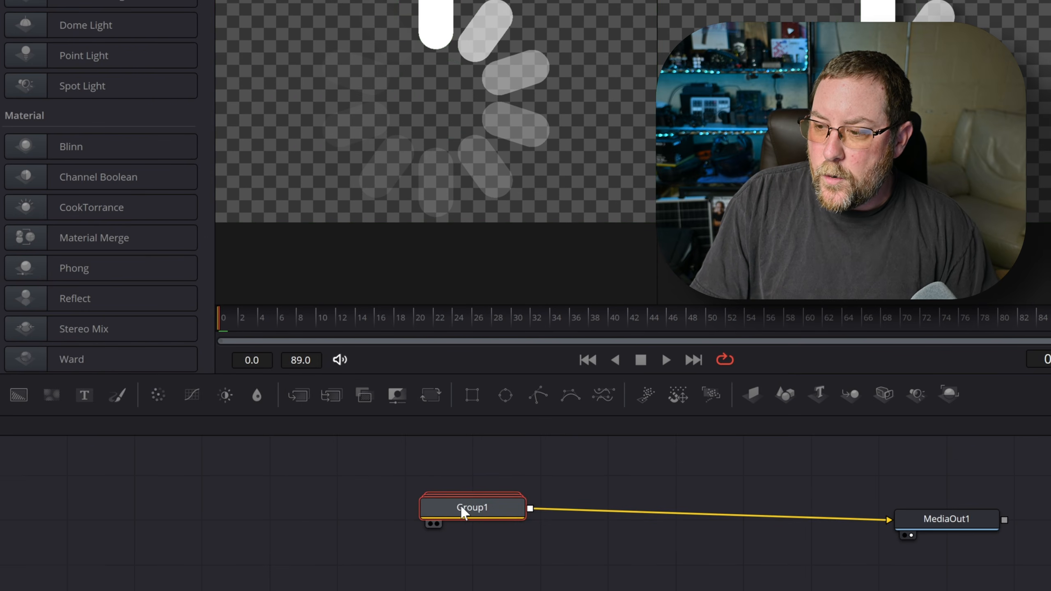
key("F2")
type("CR_Buffering_")
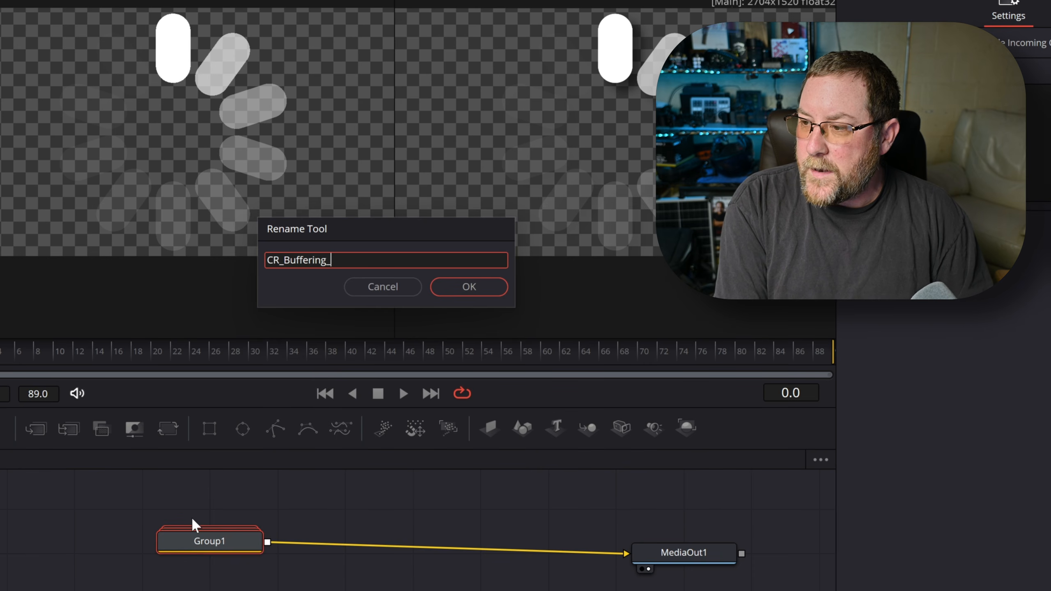
type("Animation")
key("Return")
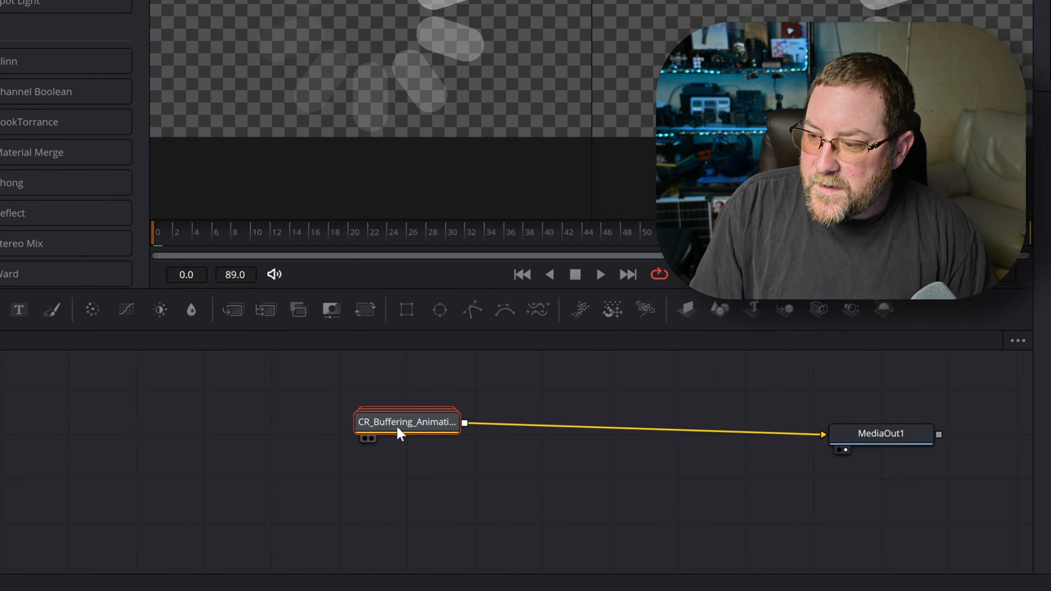
- Expand the group and enlarge its frame to show all the nodes inside
double_click(203, 540)
left_click_drag(447, 447, 446, 546)
left_click_drag(399, 359, 405, 291)
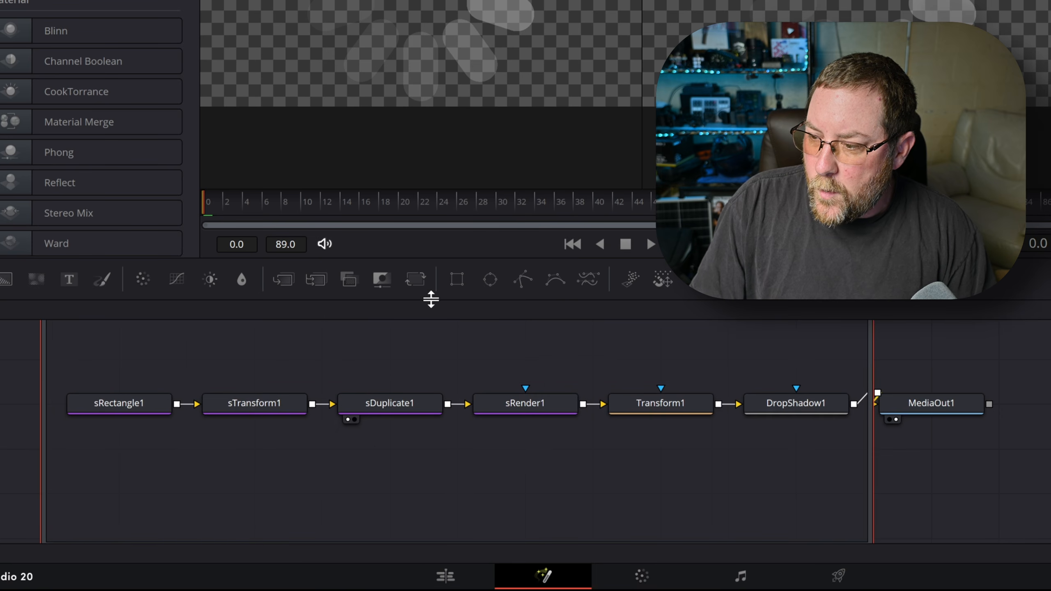
left_click_drag(431, 299, 439, 227)
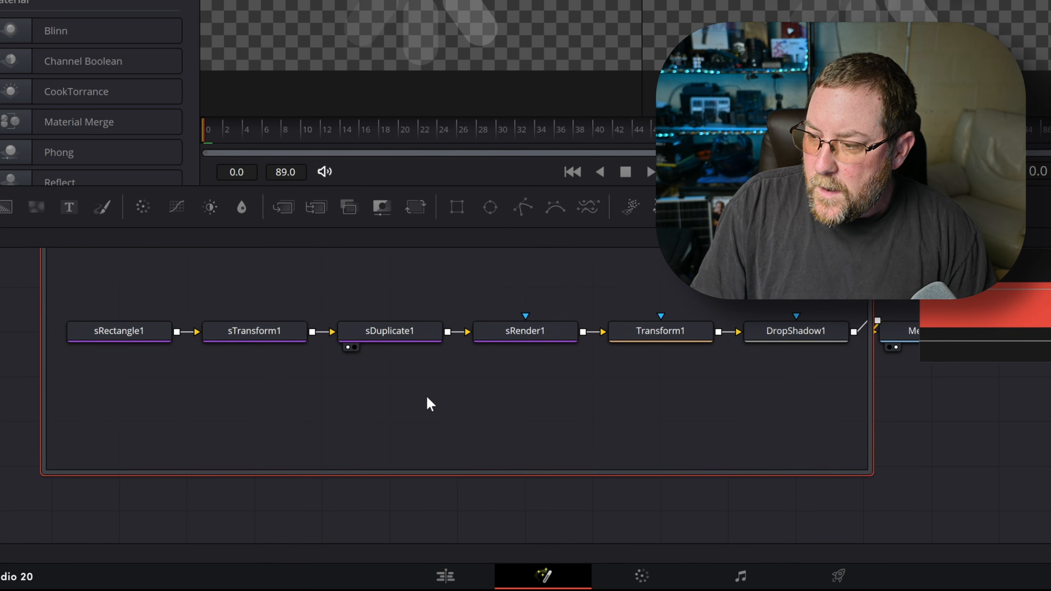
scroll(426, 373, "up", 2)
scroll(418, 360, "down", 4)
scroll(412, 364, "up", 6)
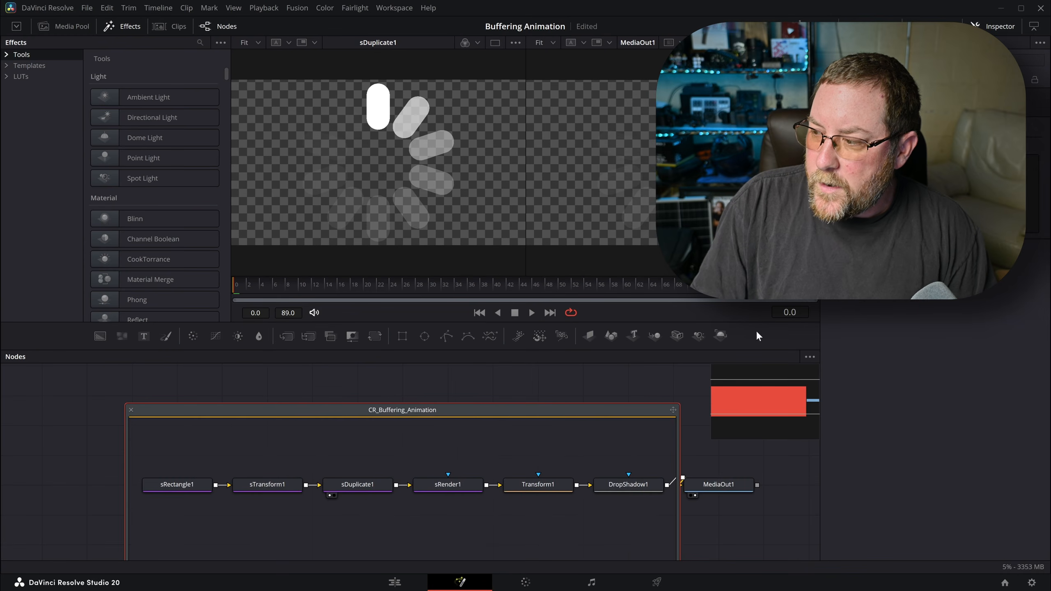
scroll(478, 404, "down", 2)
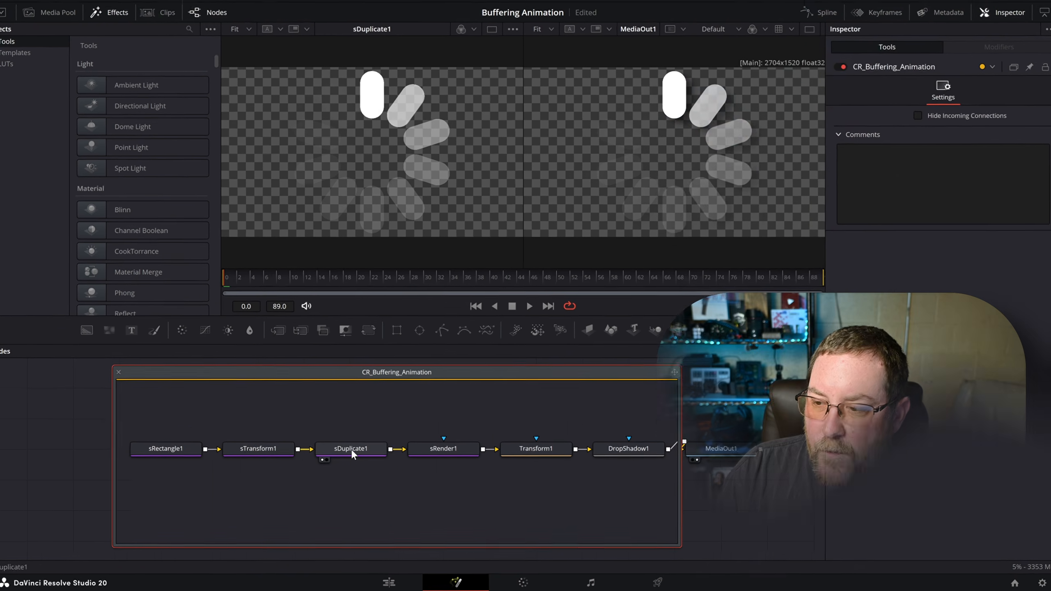
- Paste a linked instance of sDuplicate1, then move sDuplicate1 and Transform1 above the main row
left_click(348, 453)
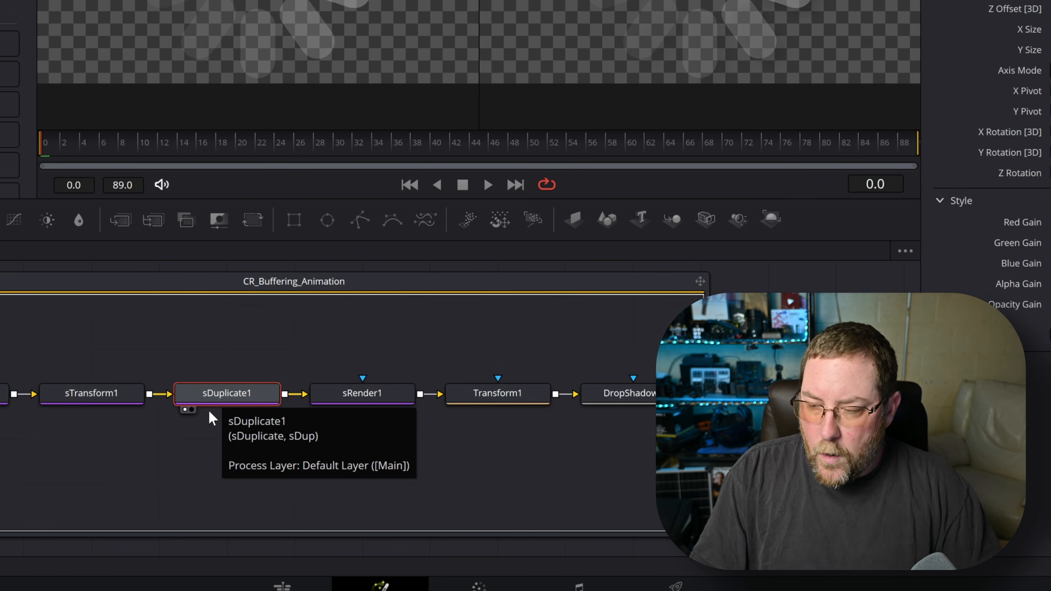
key("ctrl+c")
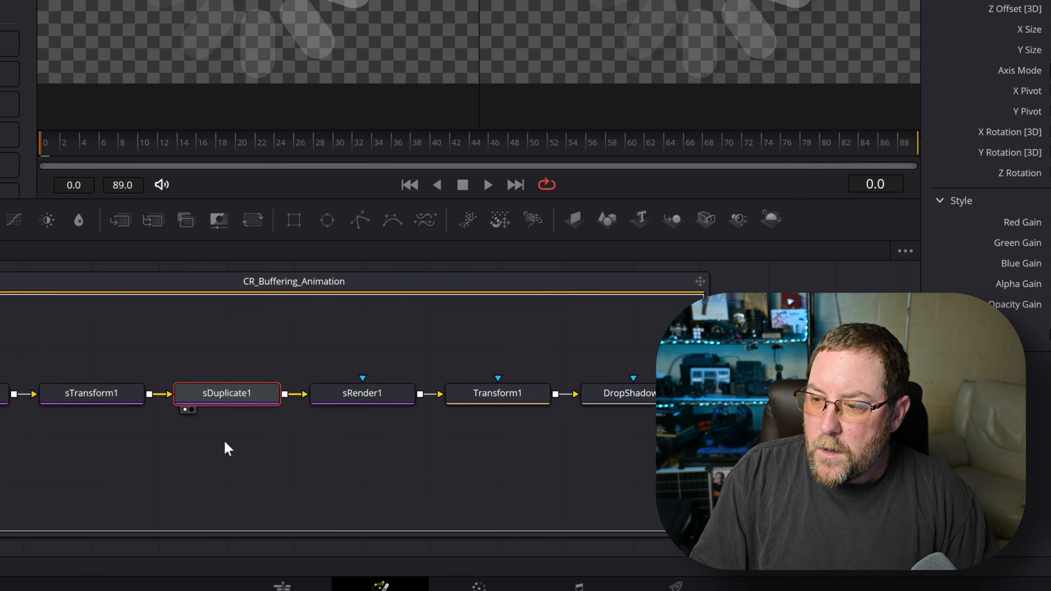
left_click(225, 443)
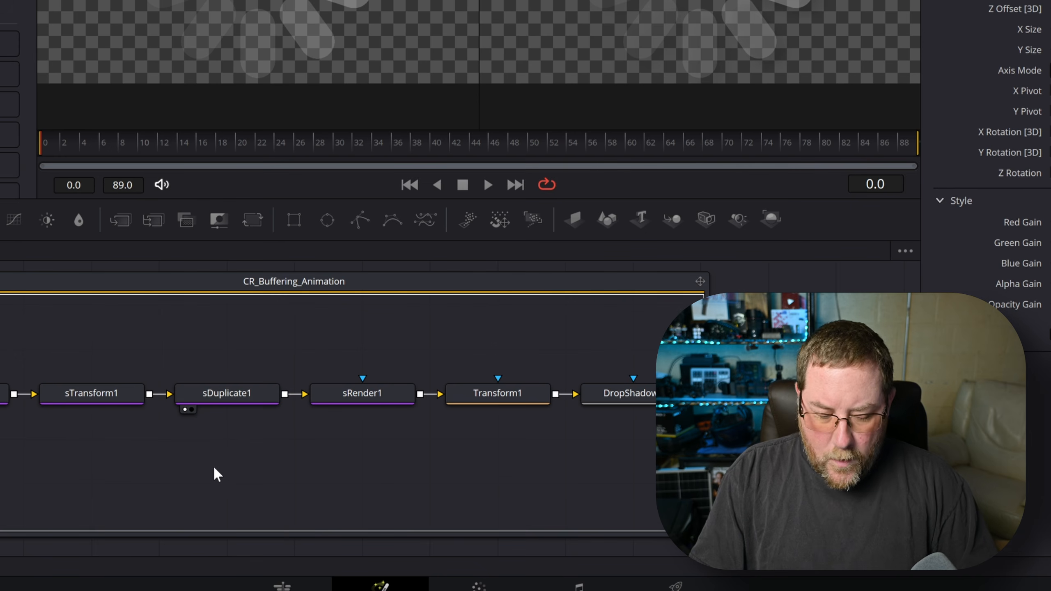
key("ctrl+shift+v")
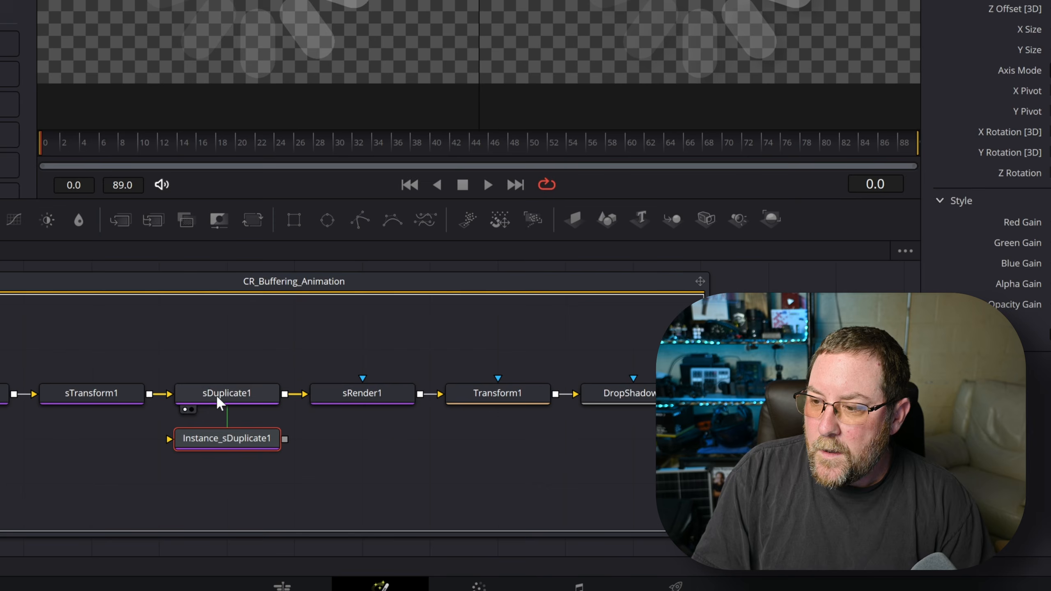
left_click_drag(217, 393, 225, 343)
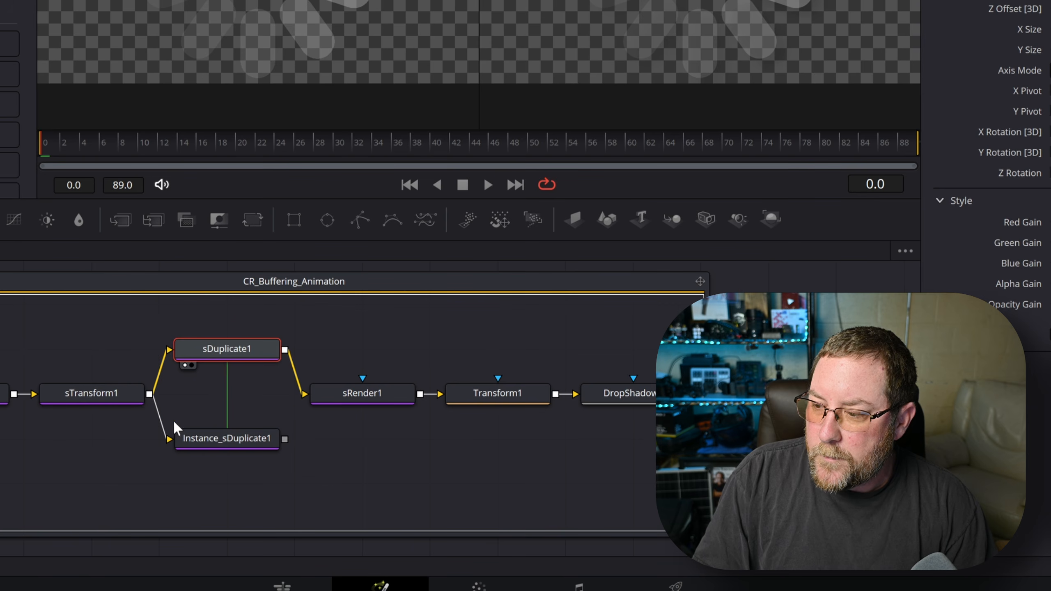
left_click_drag(492, 396, 493, 352)
- Rename Transform1 to trans_left
left_click(495, 352)
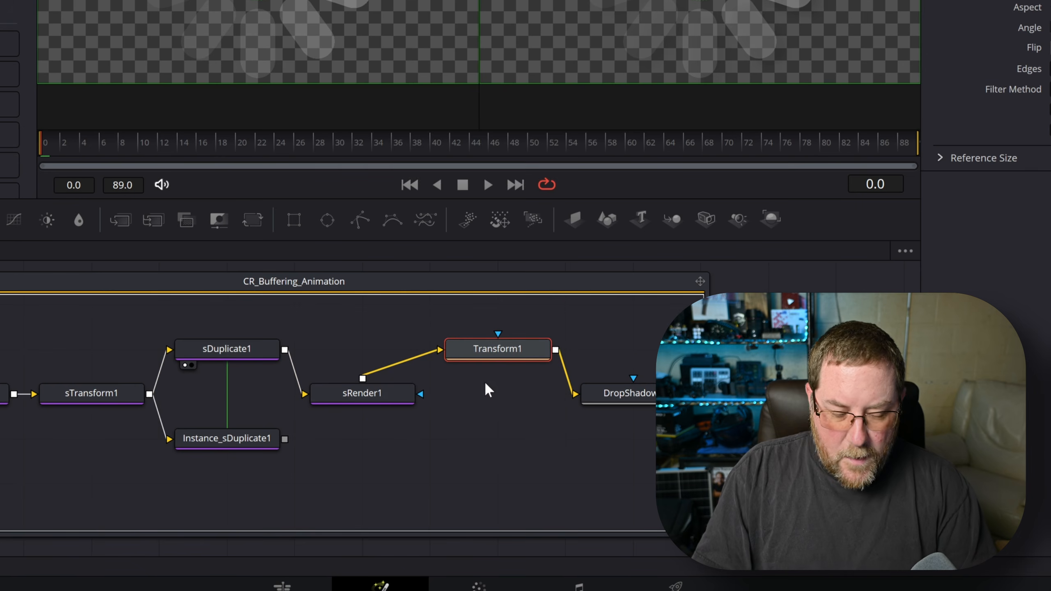
key("F2")
type("trans_left")
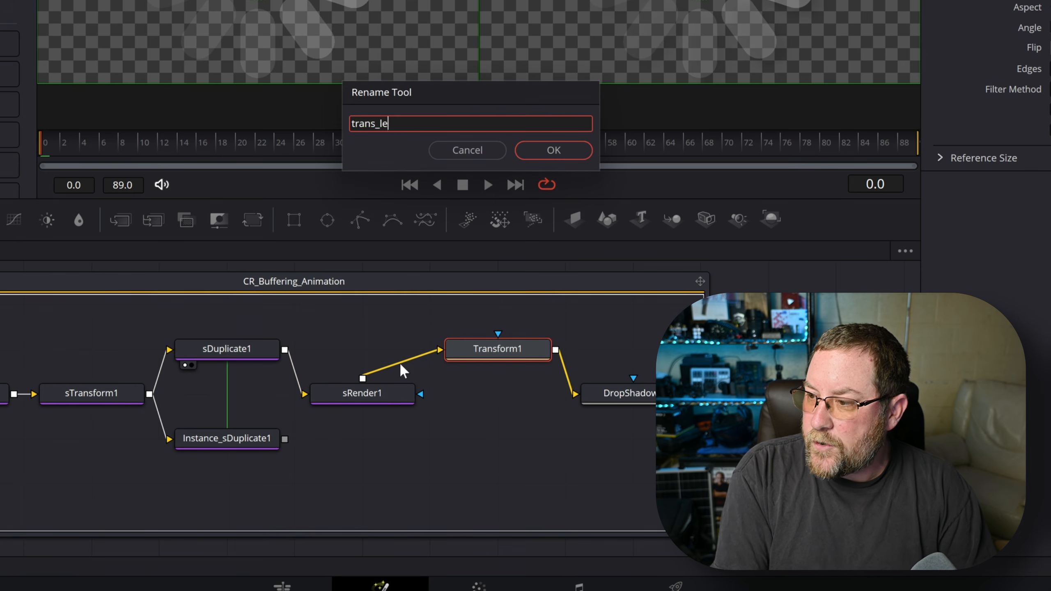
key("Return")
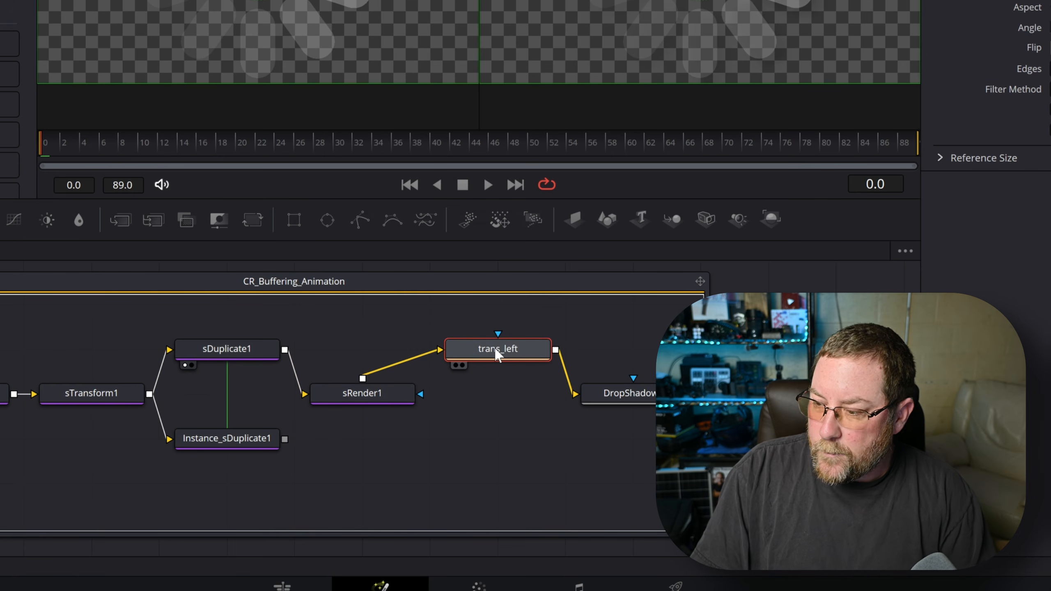
- Paste a copy of trans_left named trans_right and feed it from sRender1
left_click(491, 463)
key("ctrl+shift+v")
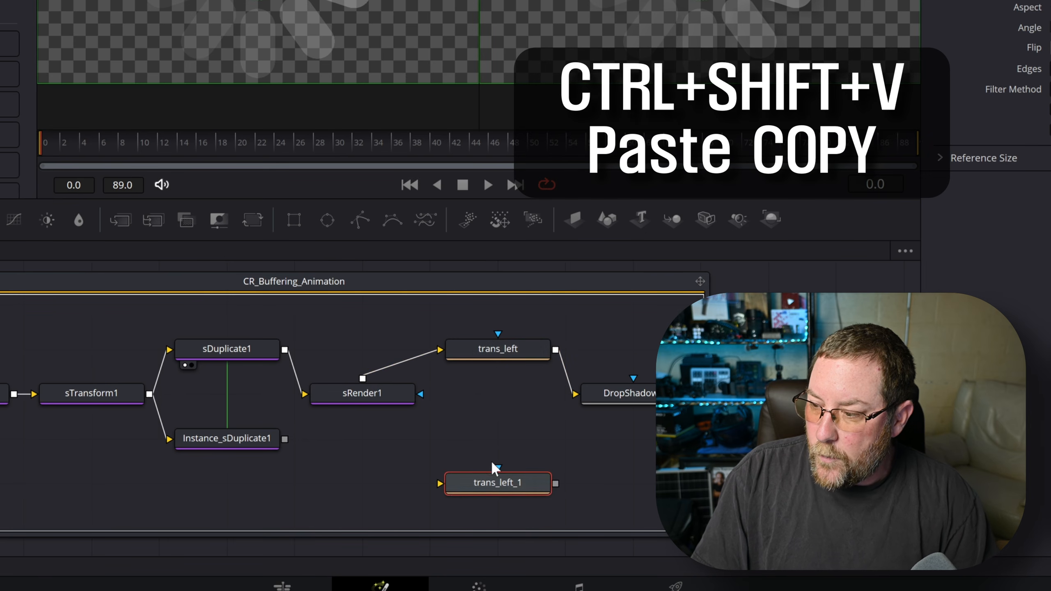
key("F2")
type("t")
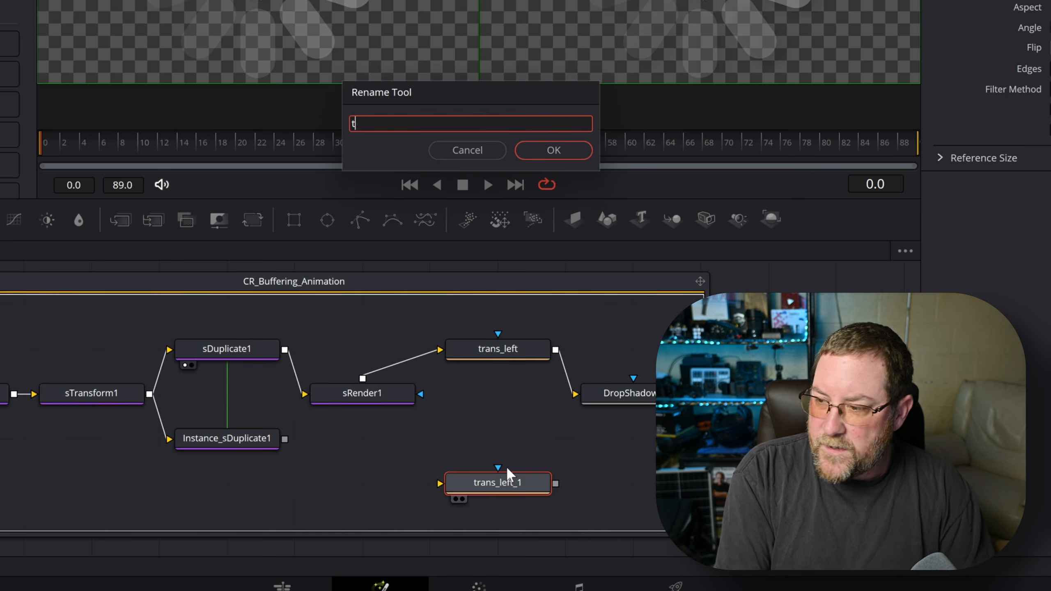
type("rans_right")
key("Return")
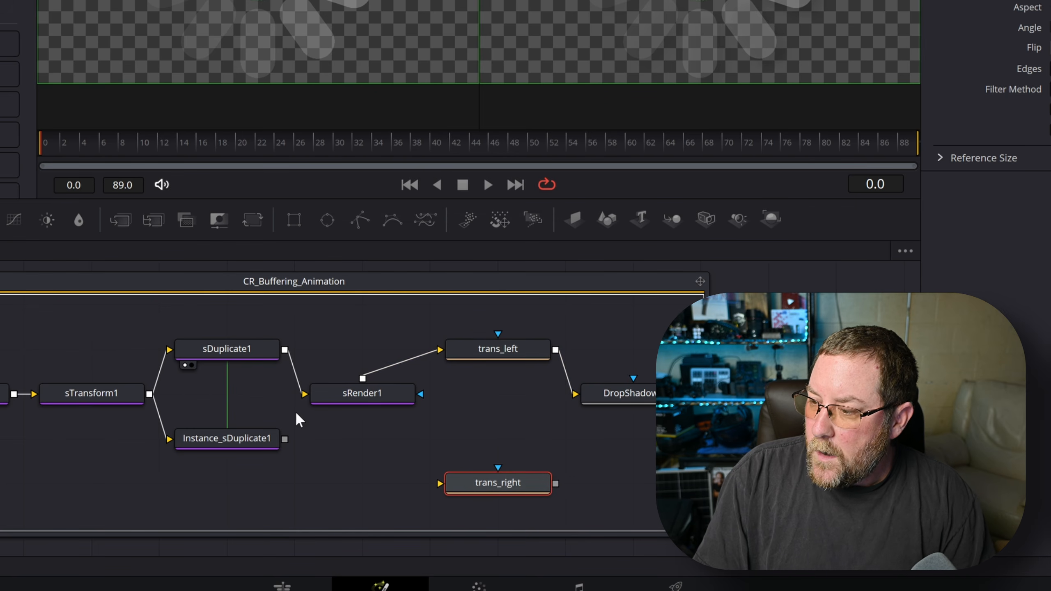
left_click_drag(363, 378, 367, 463)
left_click_drag(469, 466, 499, 446)
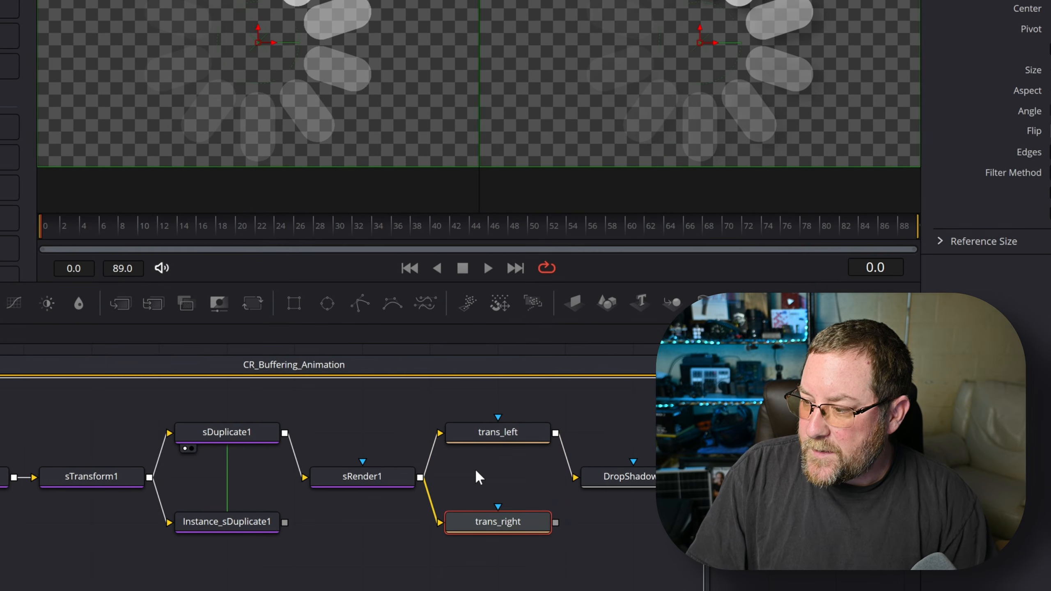
- Add a Switch node to the node graph
left_click(475, 471)
key("shift+space")
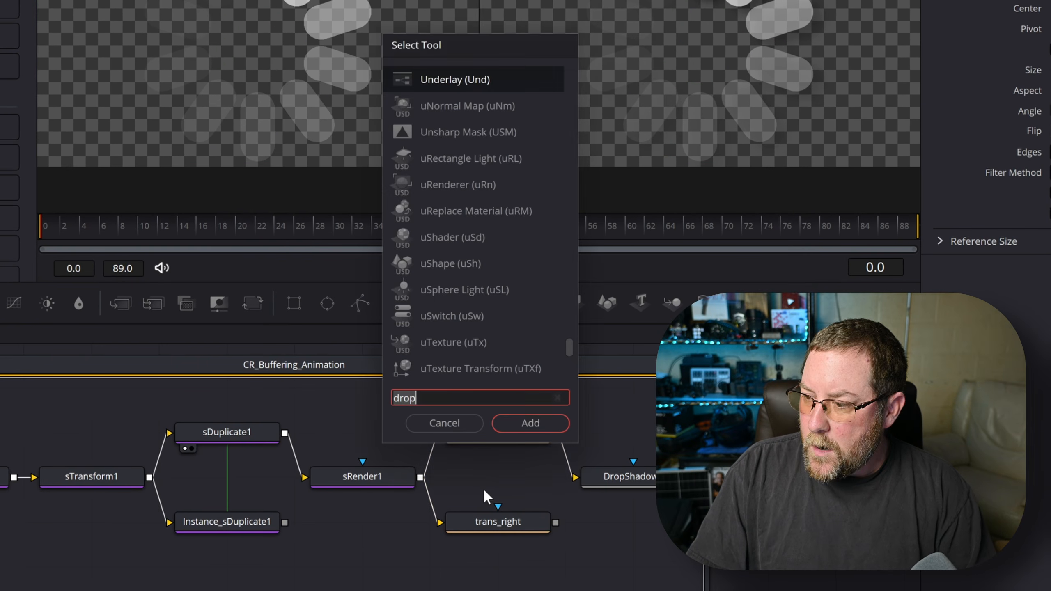
type("switch")
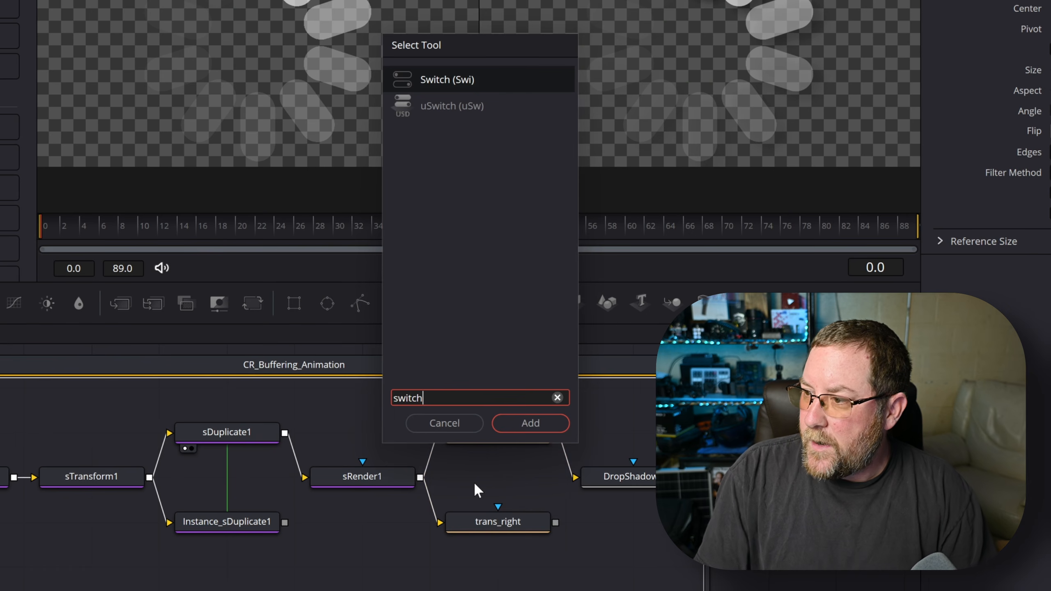
left_click(531, 424)
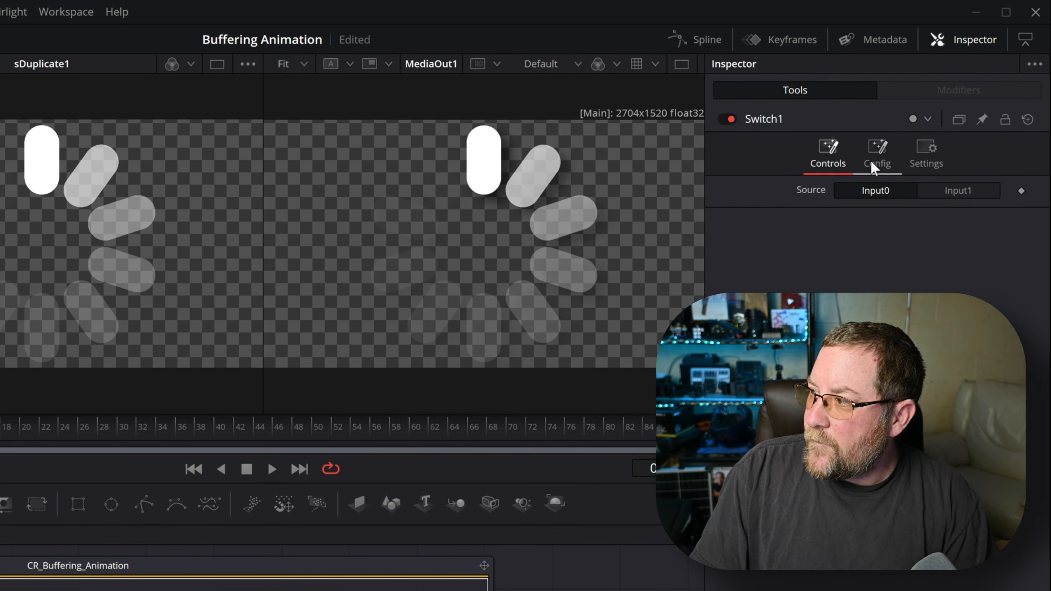
left_click(969, 39)
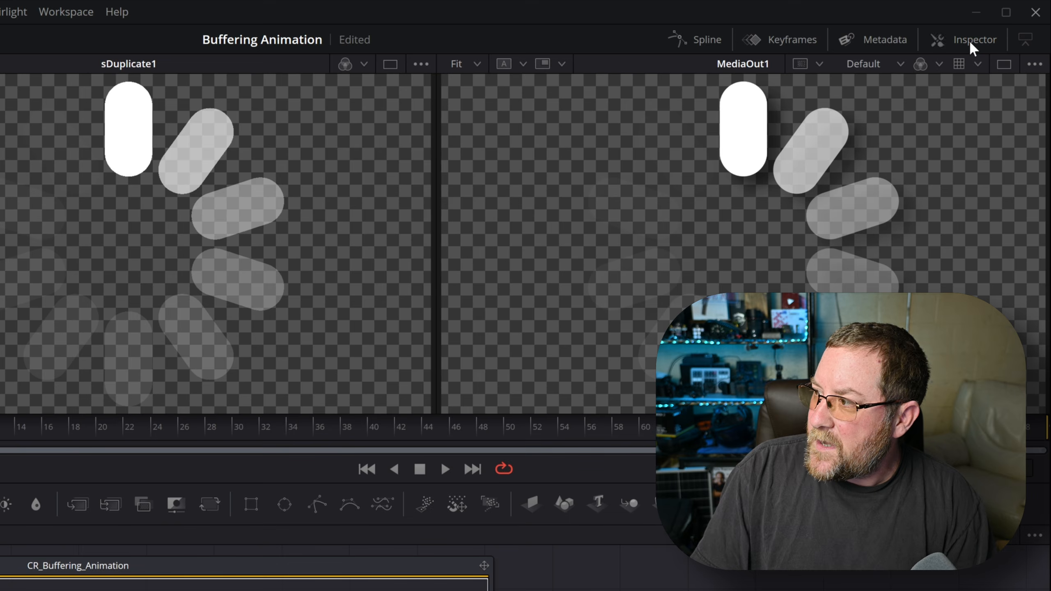
left_click(968, 39)
- Rename the switch inputs to Left and Right in its Config settings
left_click(878, 154)
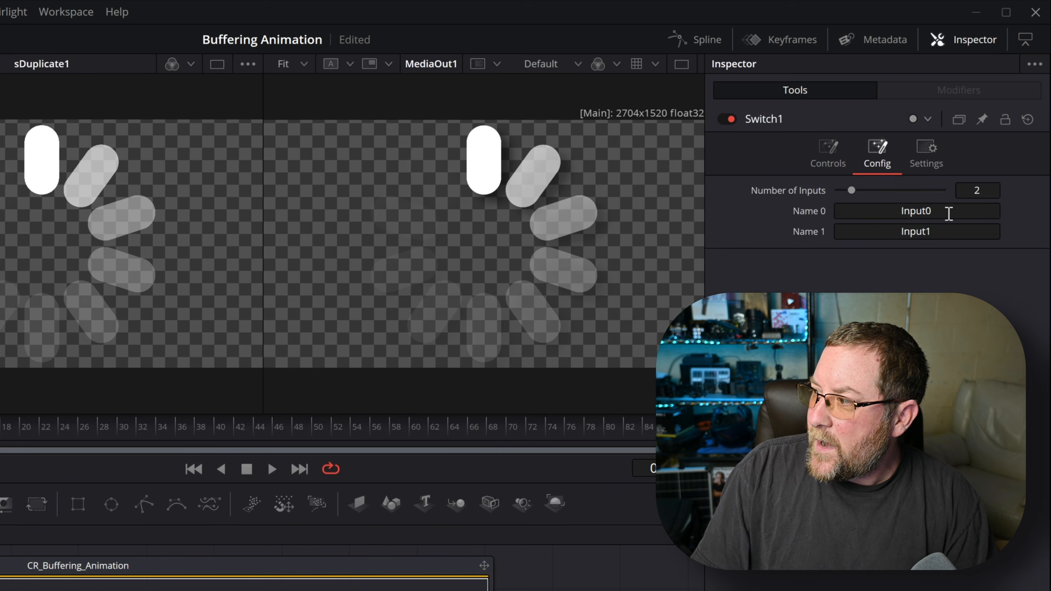
double_click(927, 212)
type("Left")
key("Tab")
type("Right")
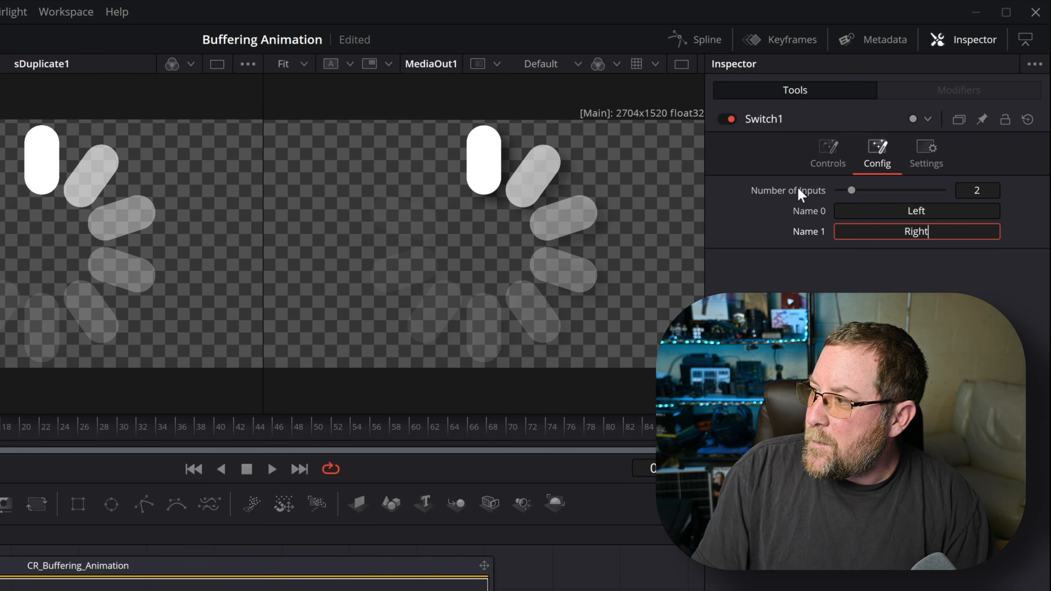
left_click(821, 157)
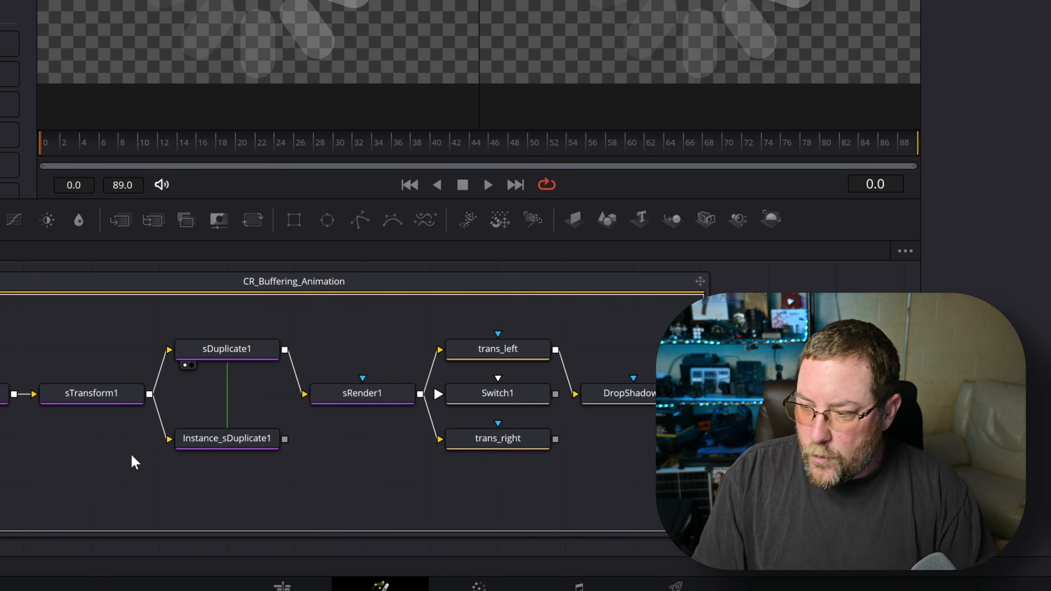
- Paste an instance of Switch1 taking sDuplicate1 and Instance_sDuplicate1, feeding sRender1
key("ctrl+shift+v")
left_click_drag(159, 446, 240, 394)
left_click_drag(291, 449, 224, 450)
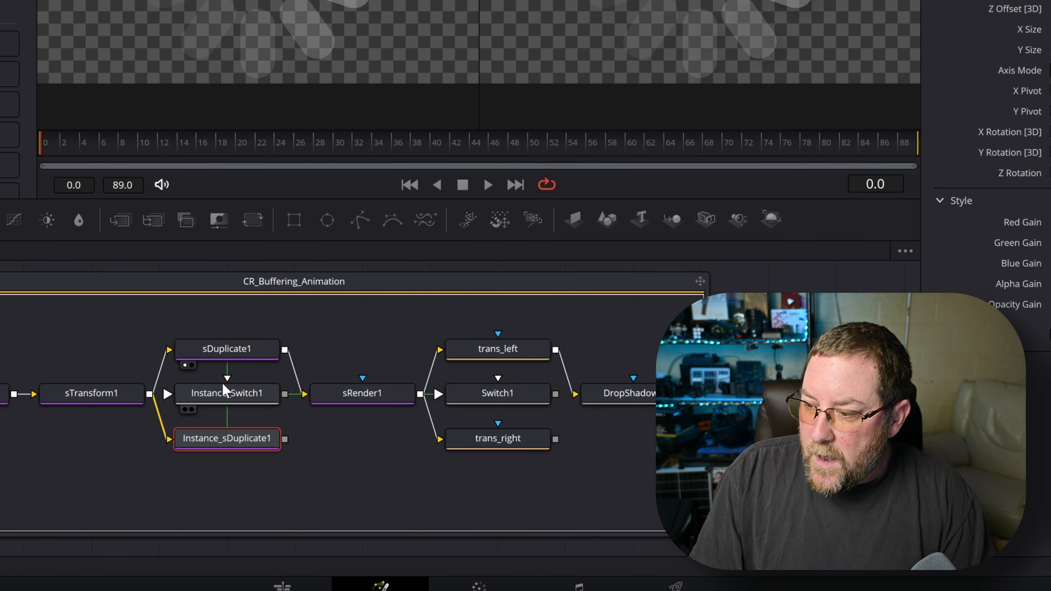
left_click_drag(215, 441, 123, 504)
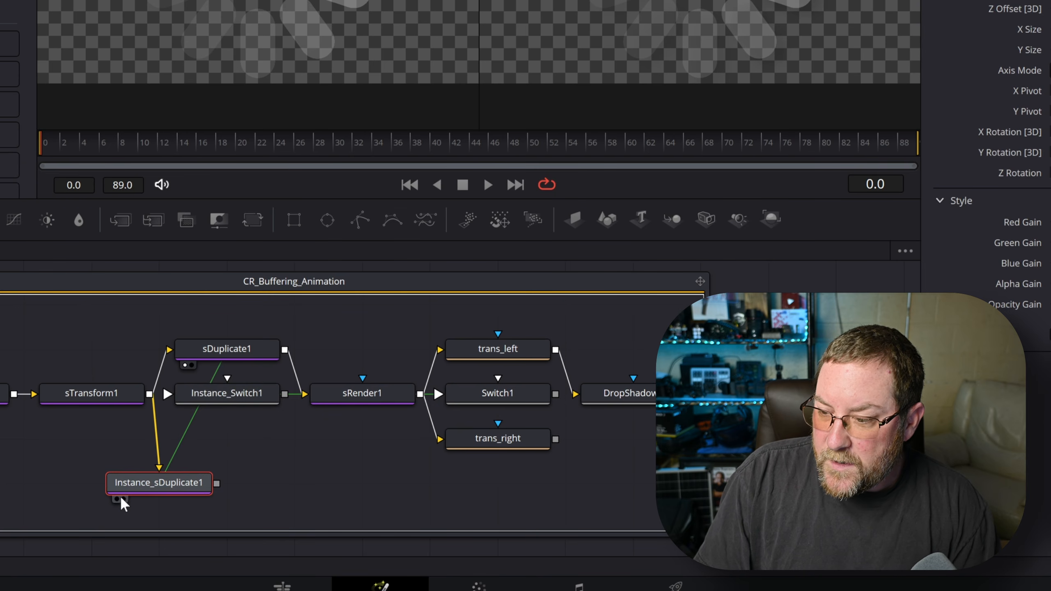
left_click_drag(213, 404, 276, 443)
left_click_drag(509, 398, 586, 481)
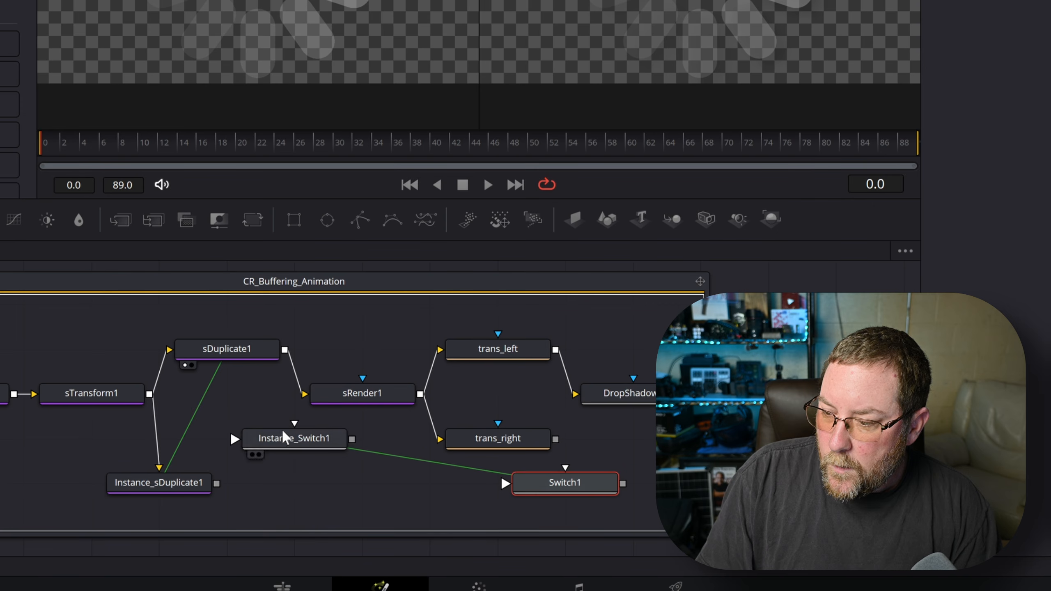
left_click_drag(217, 483, 288, 424)
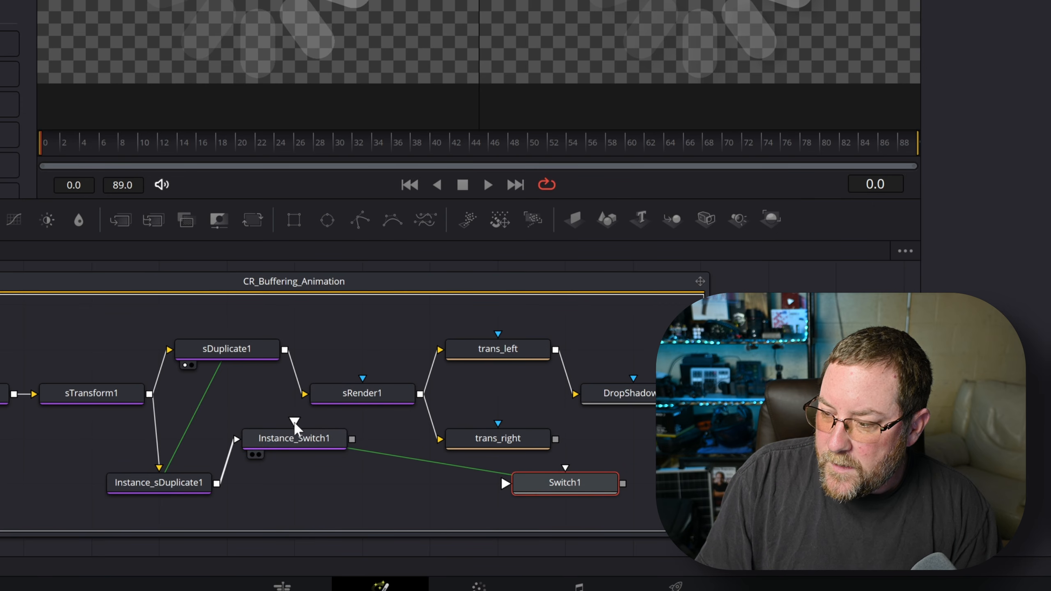
left_click(299, 380)
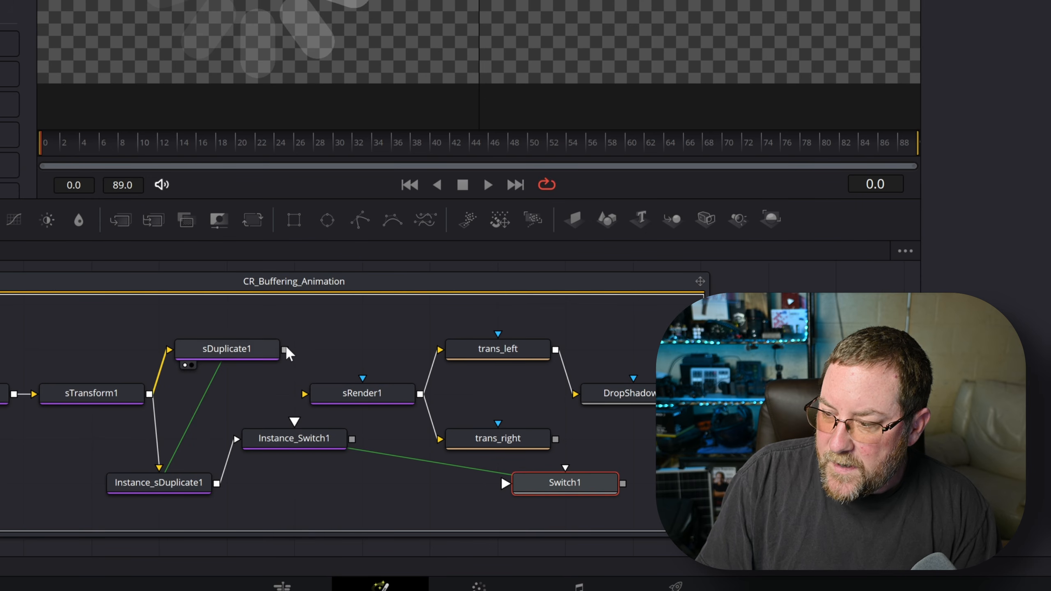
left_click_drag(295, 418, 213, 401)
left_click_drag(165, 486, 245, 454)
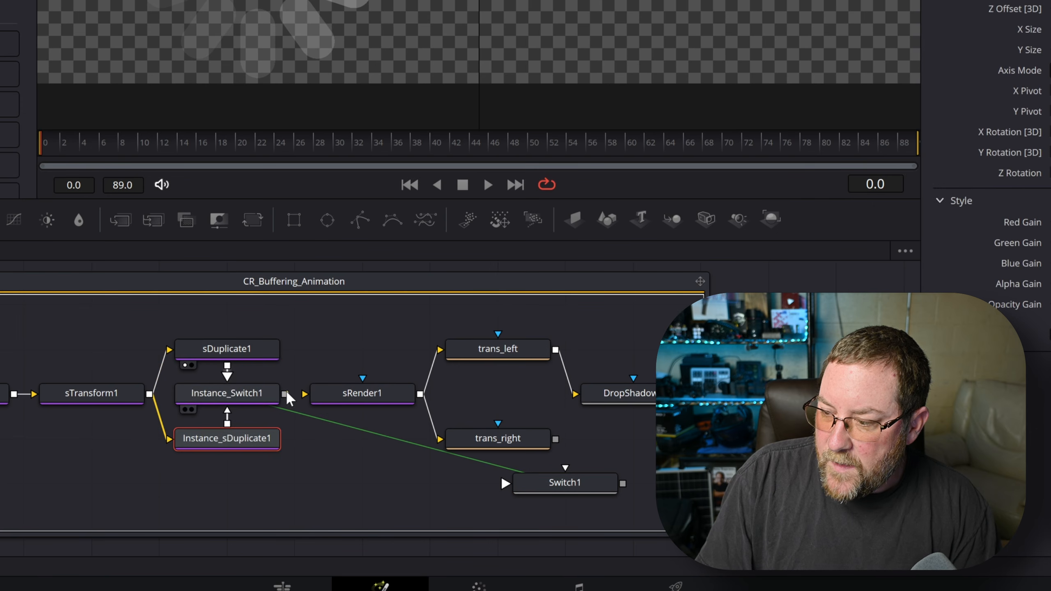
left_click_drag(284, 394, 311, 401)
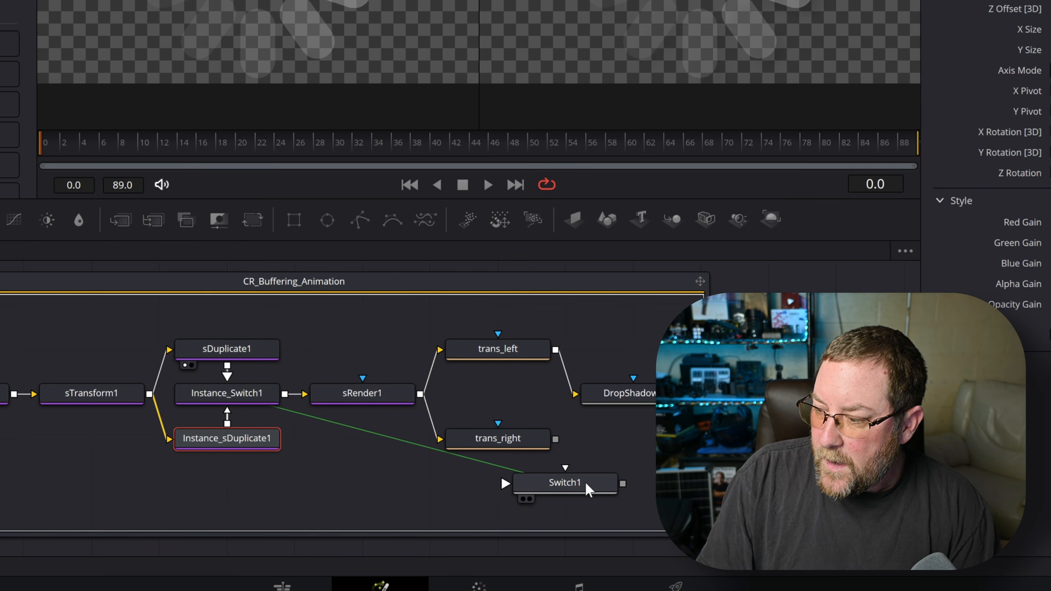
- Wire trans_left and trans_right into Switch1 and Switch1's output into DropShadow
left_click_drag(568, 475, 600, 481)
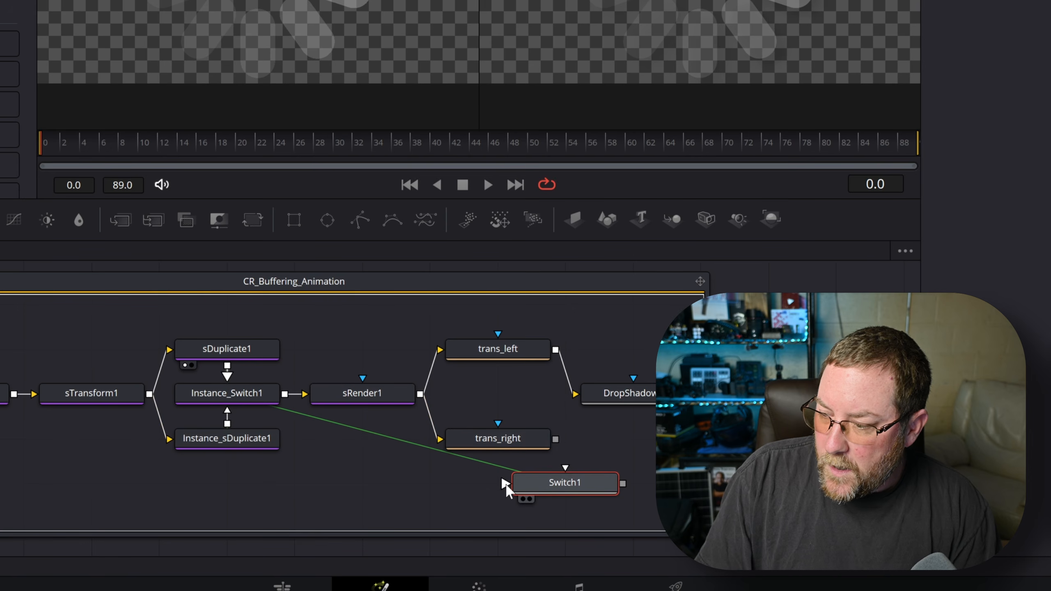
left_click_drag(556, 439, 565, 472)
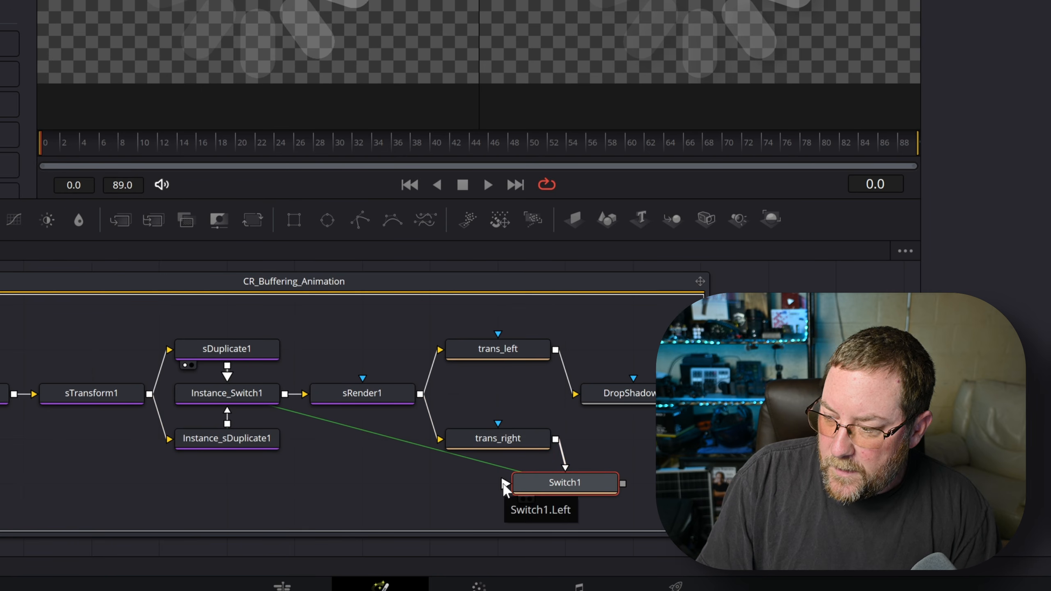
left_click_drag(572, 389, 511, 408)
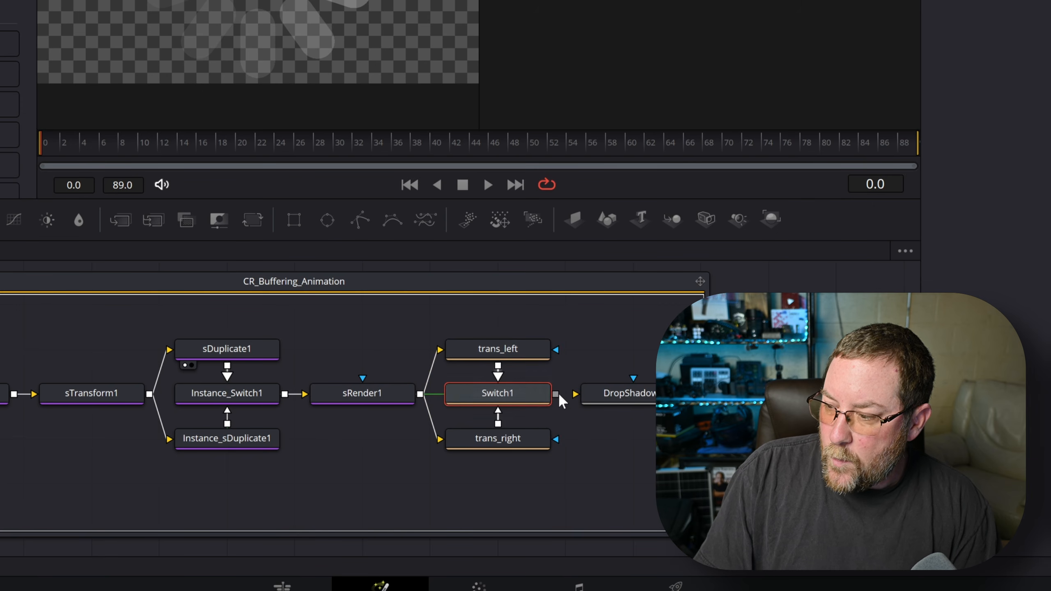
left_click_drag(556, 393, 598, 360)
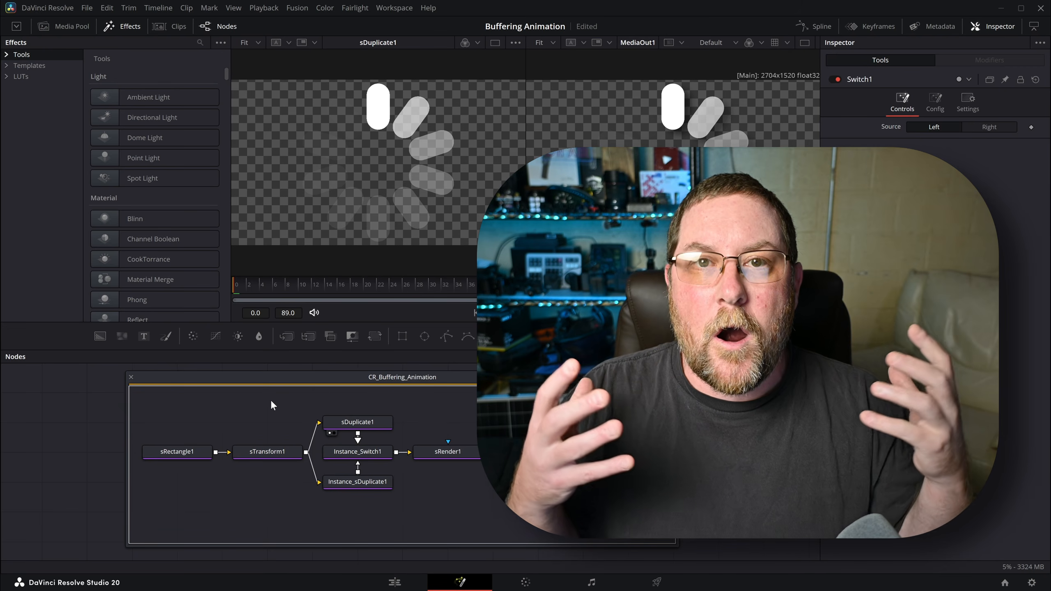
- Save the composition and select the CR_Buffering_Animation group to show its settings
key("ctrl+s")
left_click(432, 375)
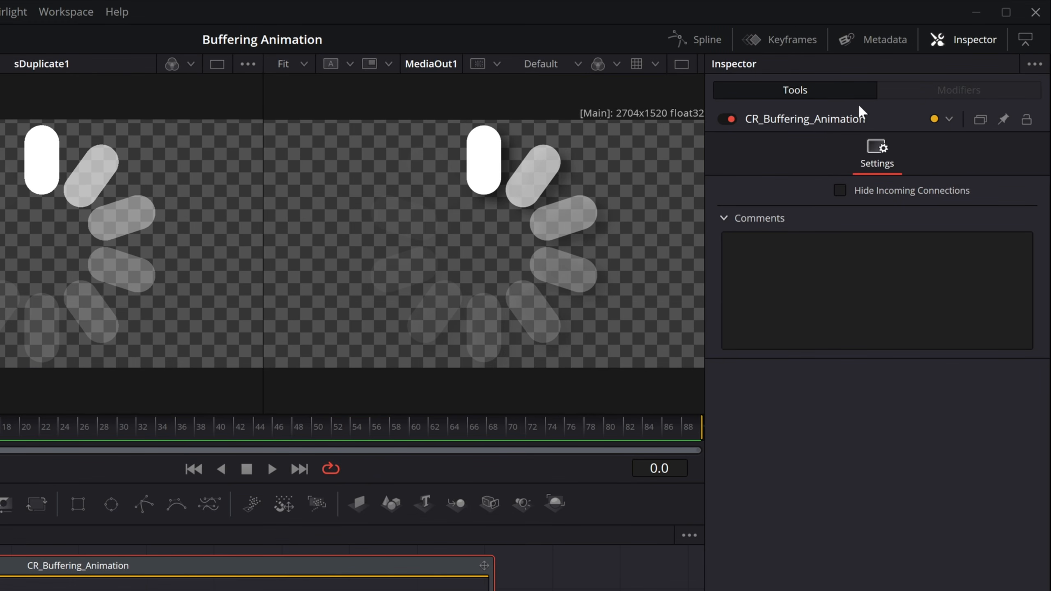
- Start a new group control named Speed with default 1 and range 0–1
right_click(880, 118)
left_click(917, 318)
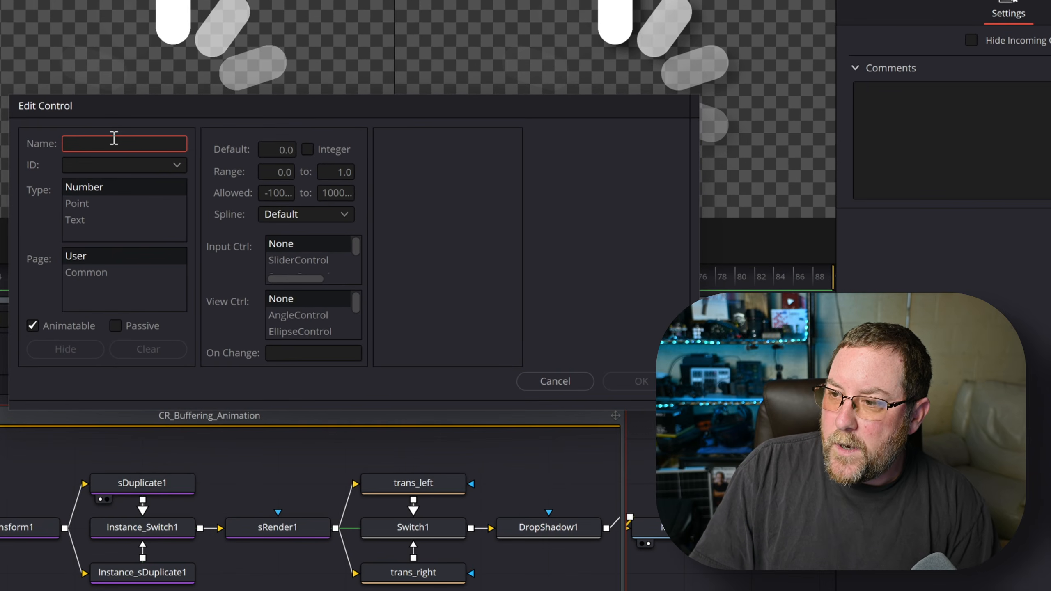
type("Speed")
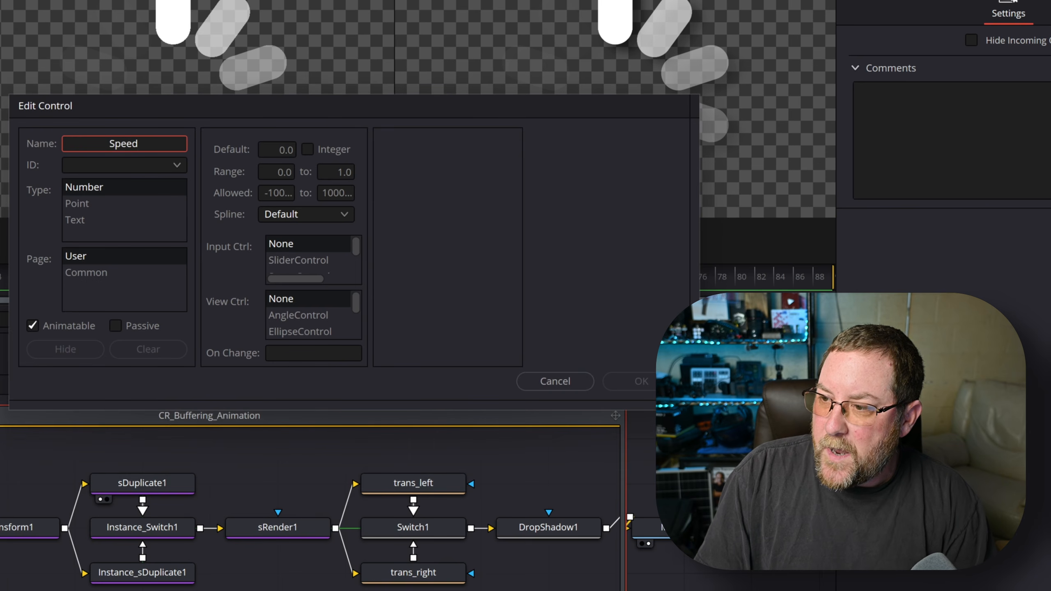
key("Tab")
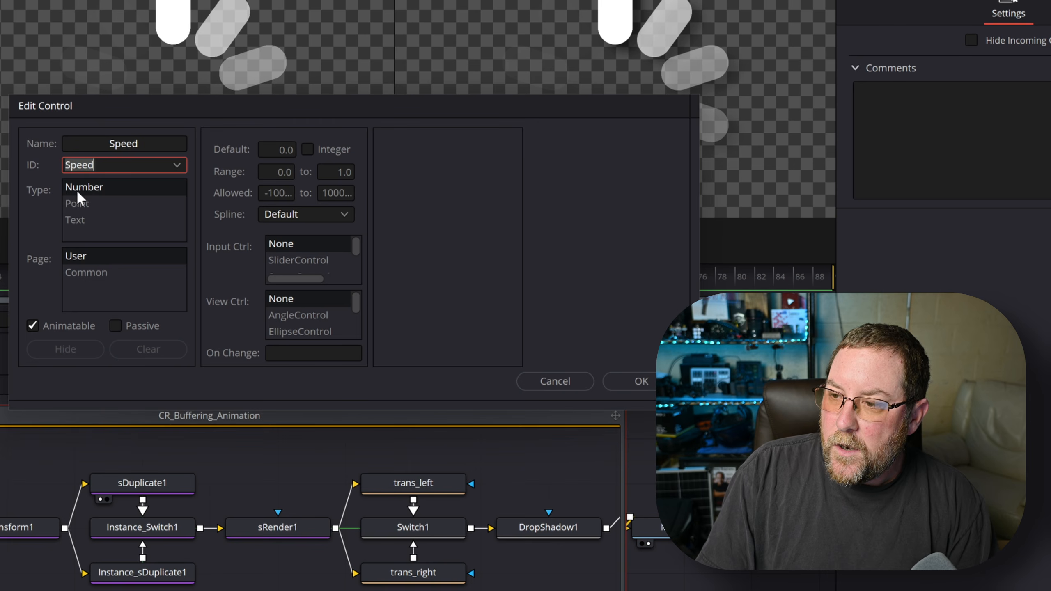
key("Tab")
type("1")
key("Tab")
type("0")
key("Tab")
type("1")
key("Tab")
type("0")
key("Tab")
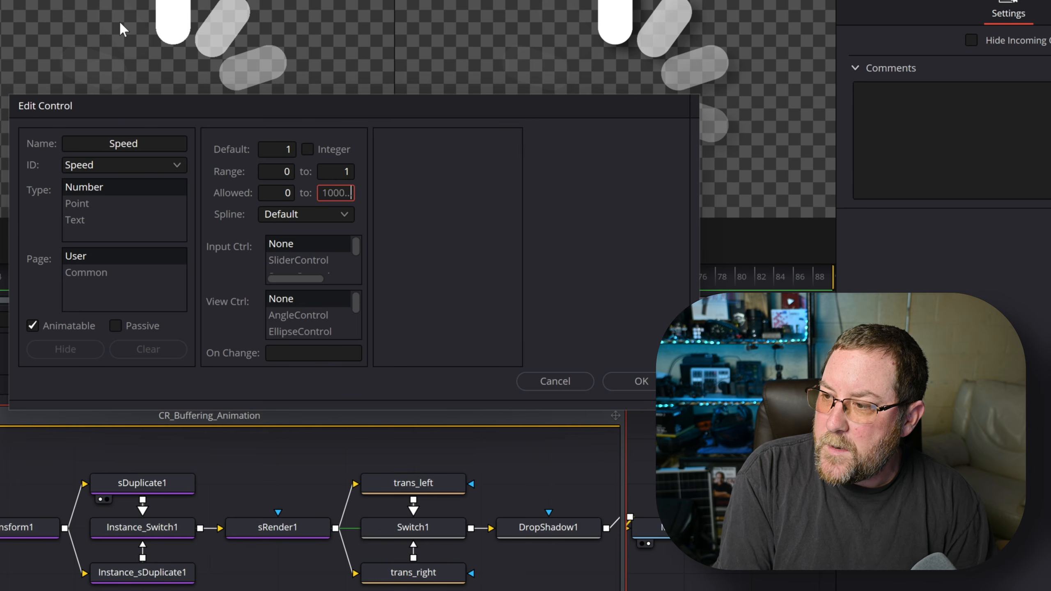
- Make Speed a slider centred at .5, confirm it, and view it in the Inspector
left_click(302, 259)
left_click(451, 143)
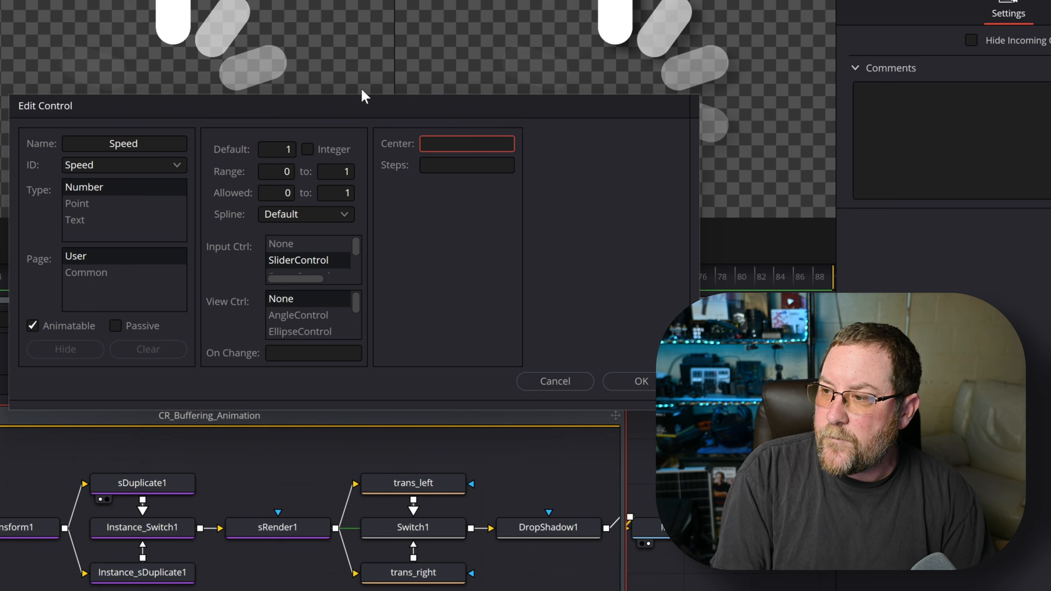
type(".5")
key("Tab")
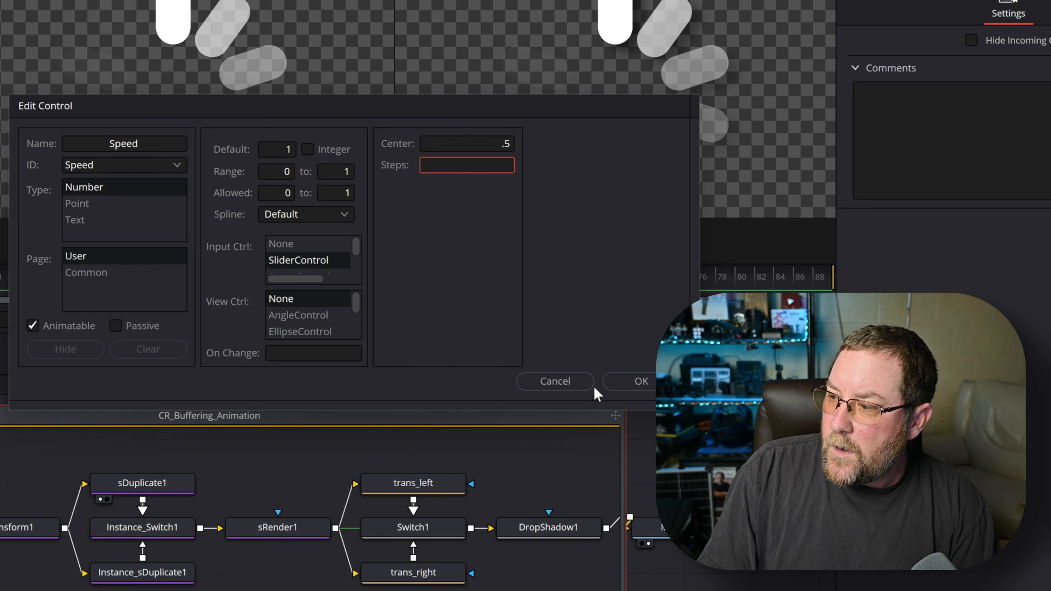
left_click(635, 381)
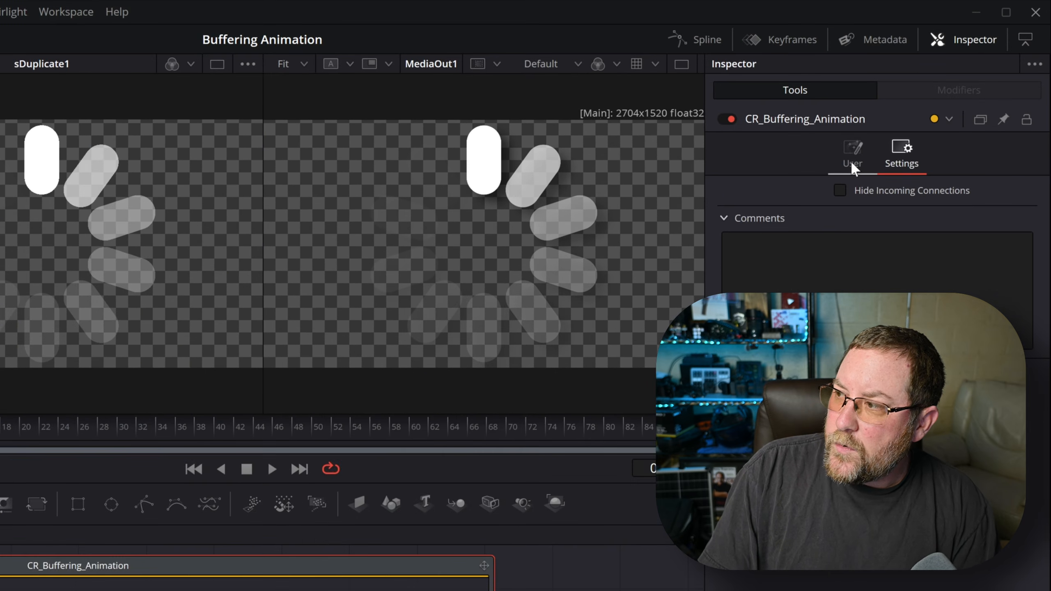
left_click(858, 156)
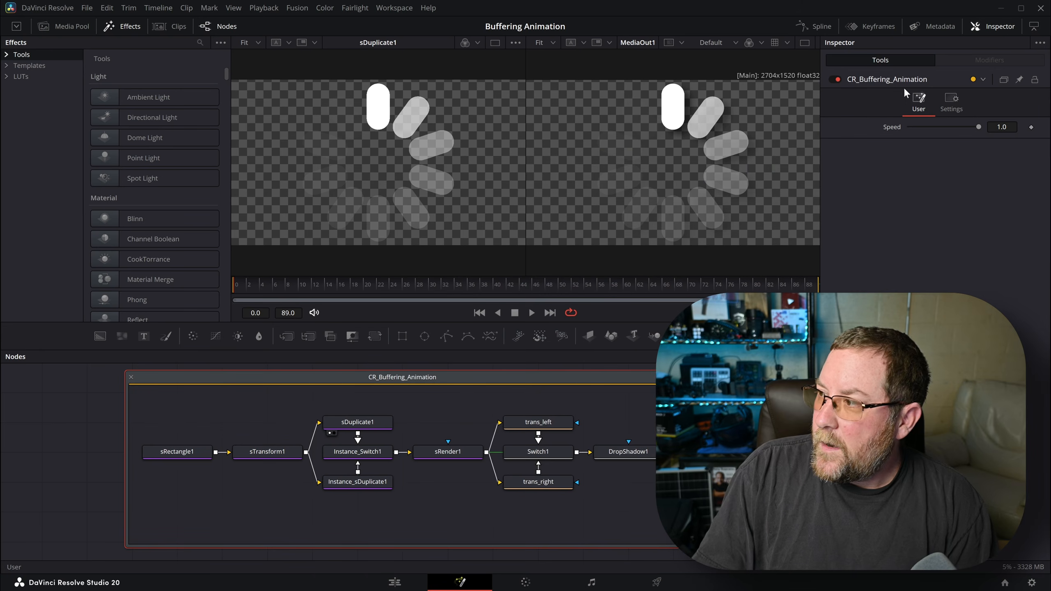
- Start a new group control named Rotation with range and allowed limits 0–1
right_click(937, 77)
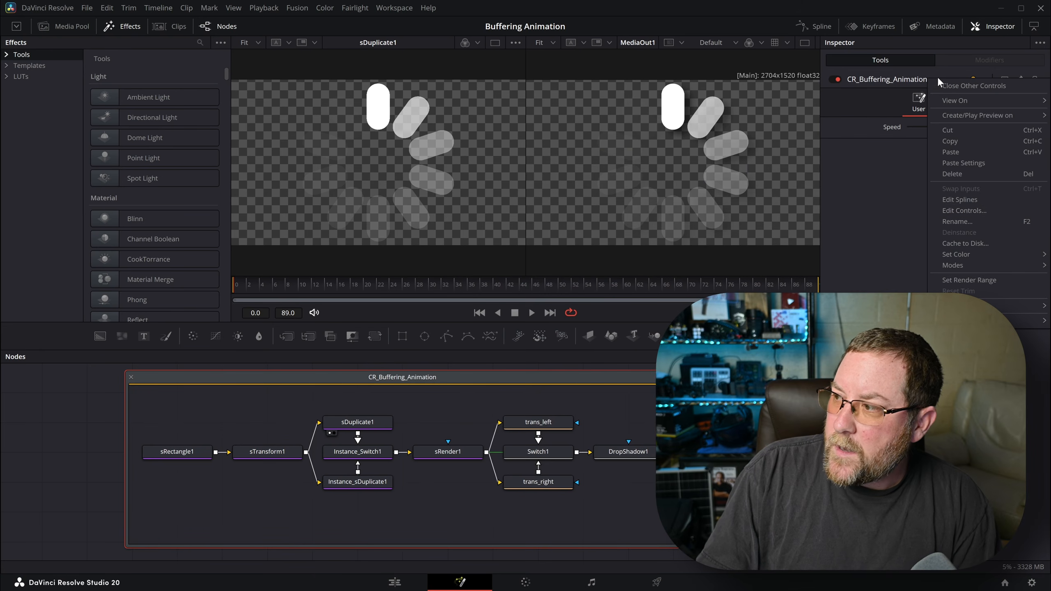
left_click(963, 210)
type("Rotation")
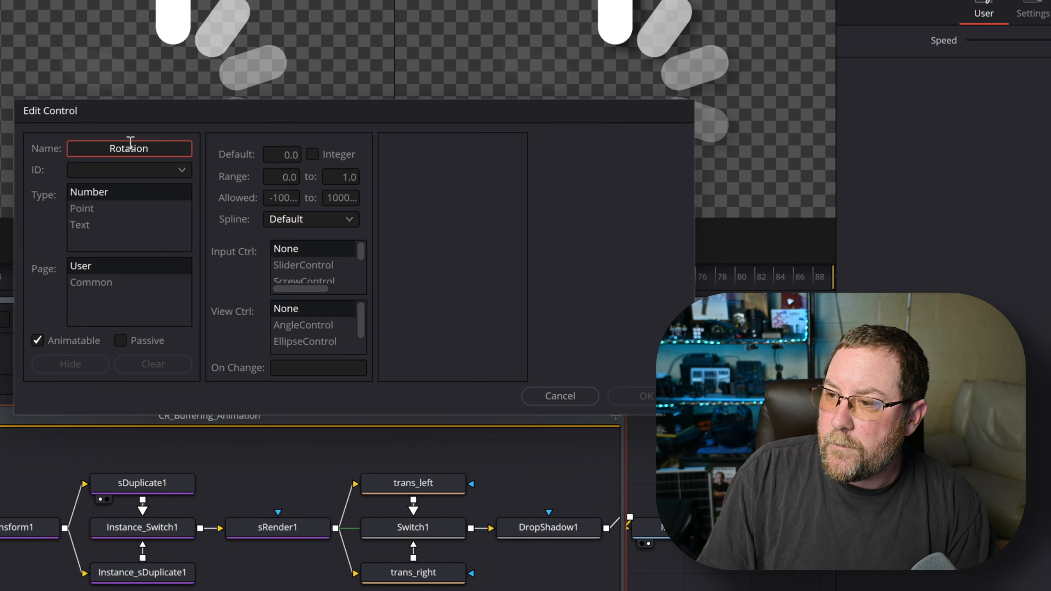
key("Tab")
key("Tab")
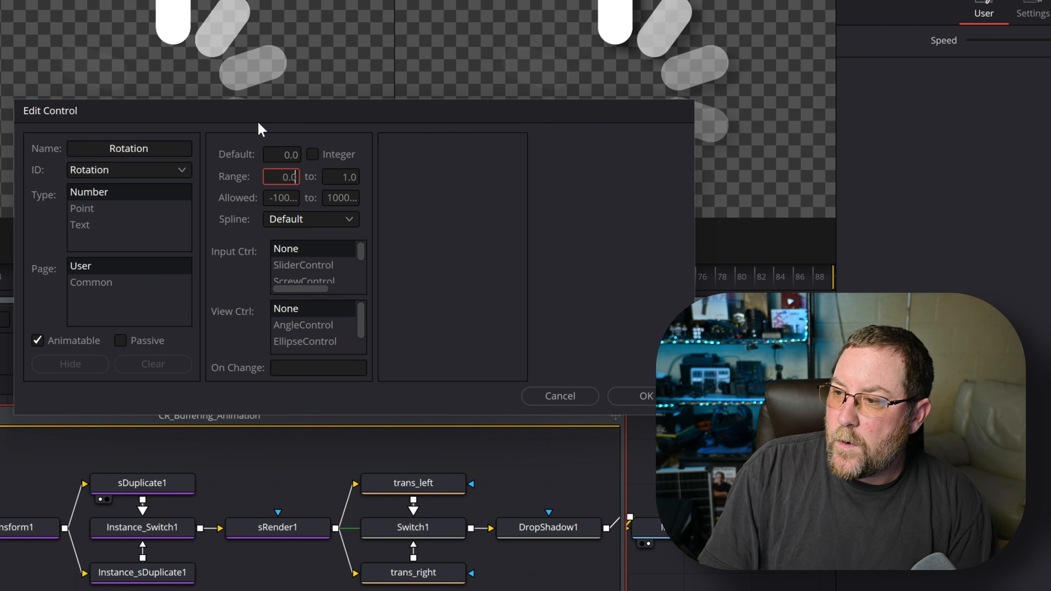
type("0")
key("Tab")
type("1")
key("Tab")
type("0")
key("Tab")
type("1")
key("Tab")
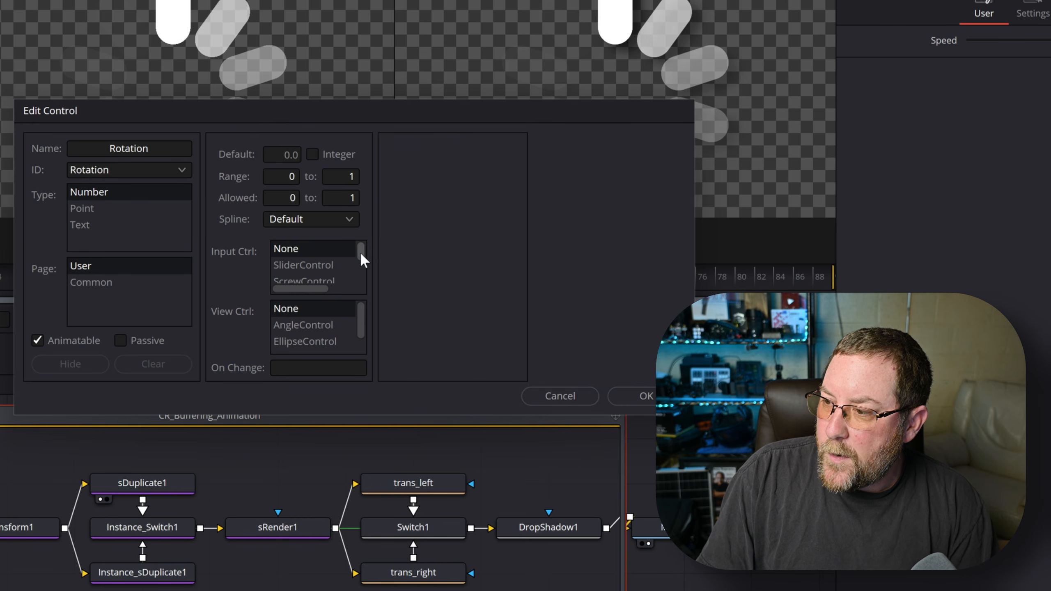
- Make Rotation a ComboControl with the choices Left and Right
left_click_drag(360, 252, 362, 258)
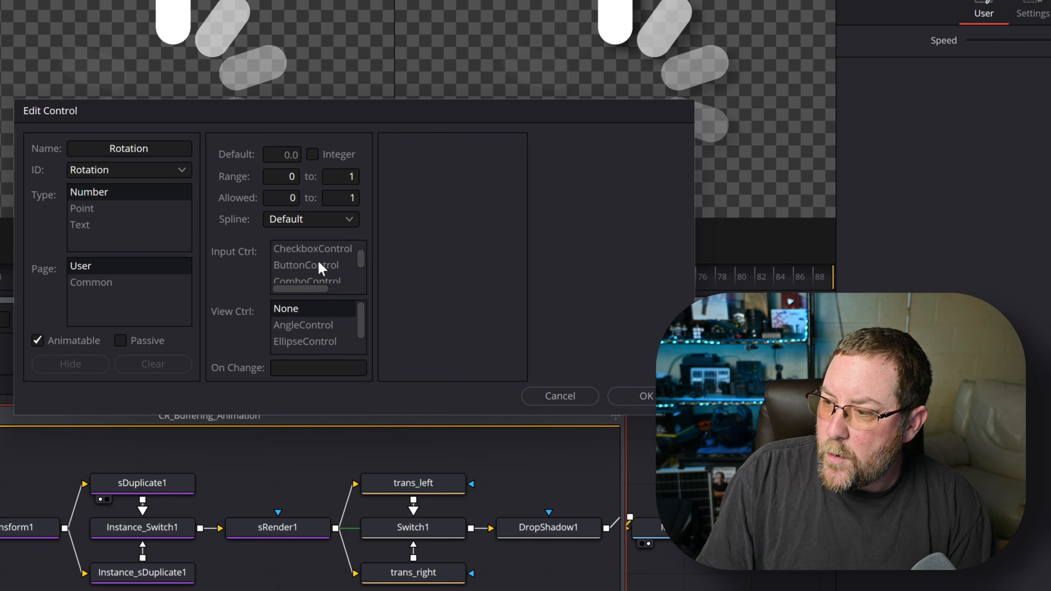
scroll(343, 268, "down", 1)
left_click(316, 264)
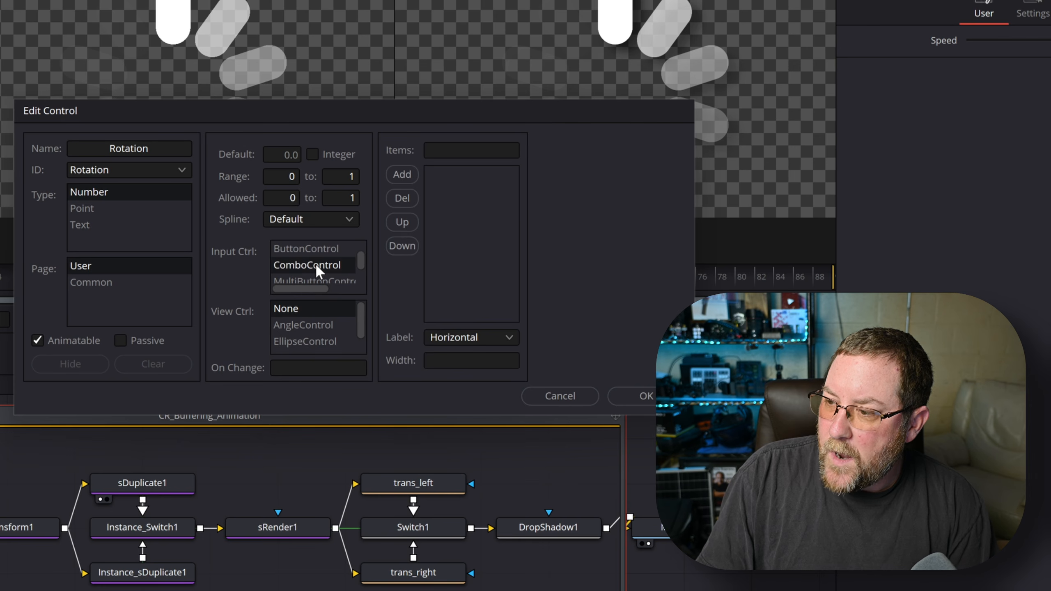
left_click(458, 150)
type("Left")
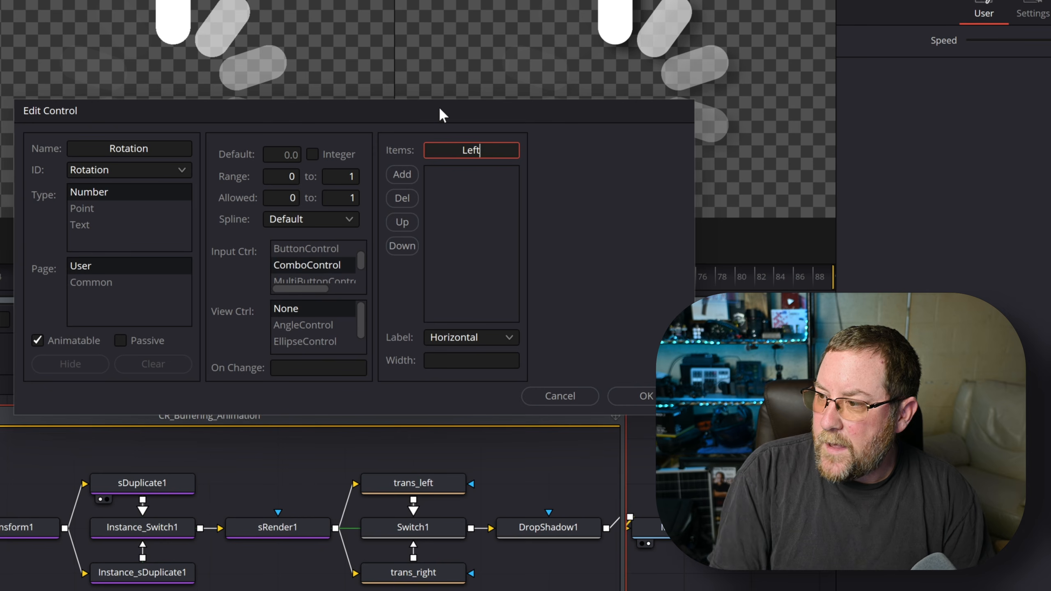
left_click(401, 174)
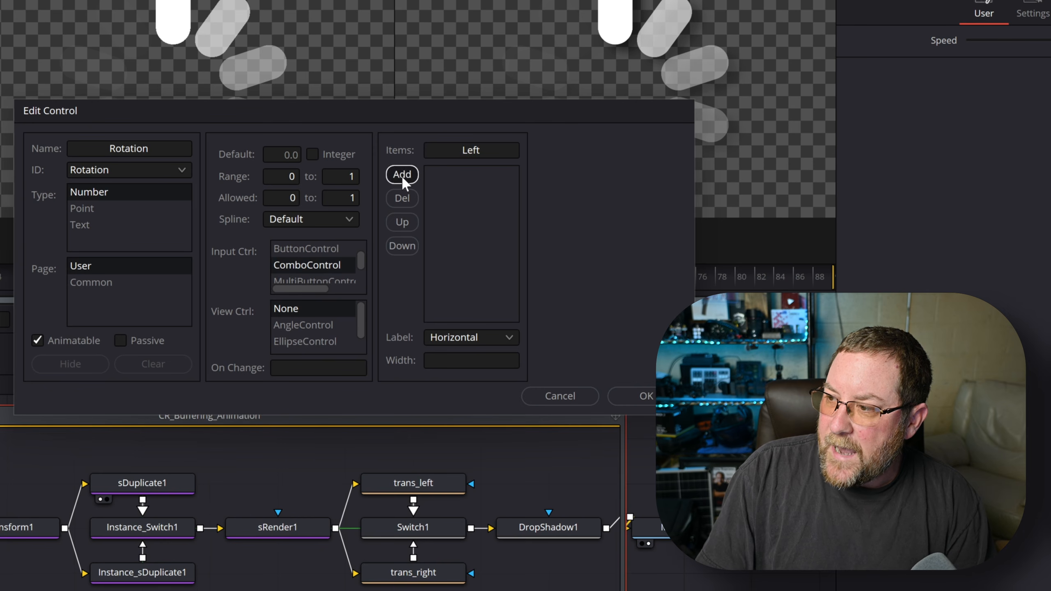
double_click(488, 152)
type("Right")
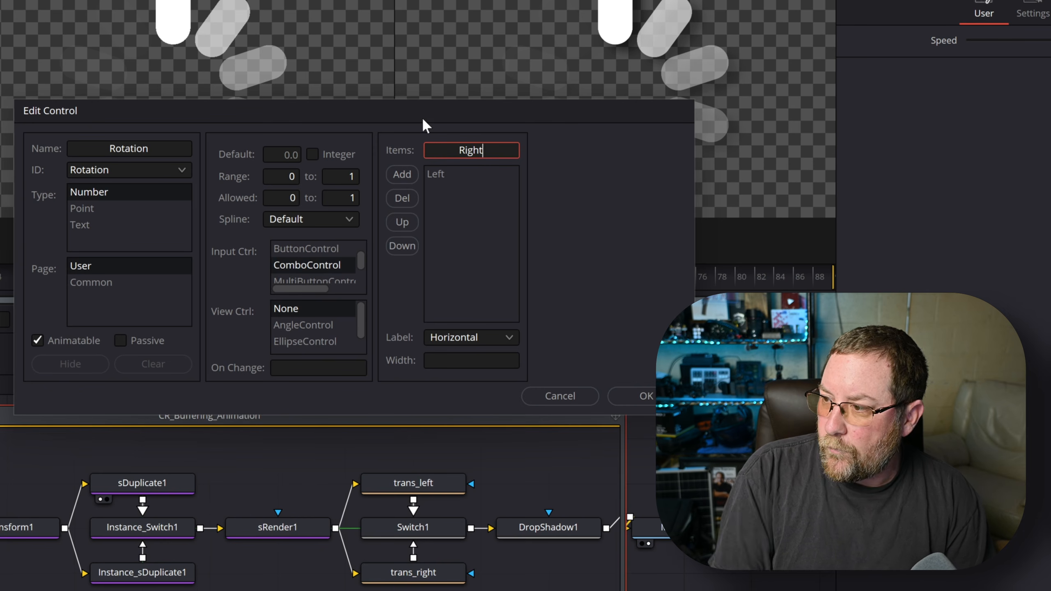
left_click(402, 175)
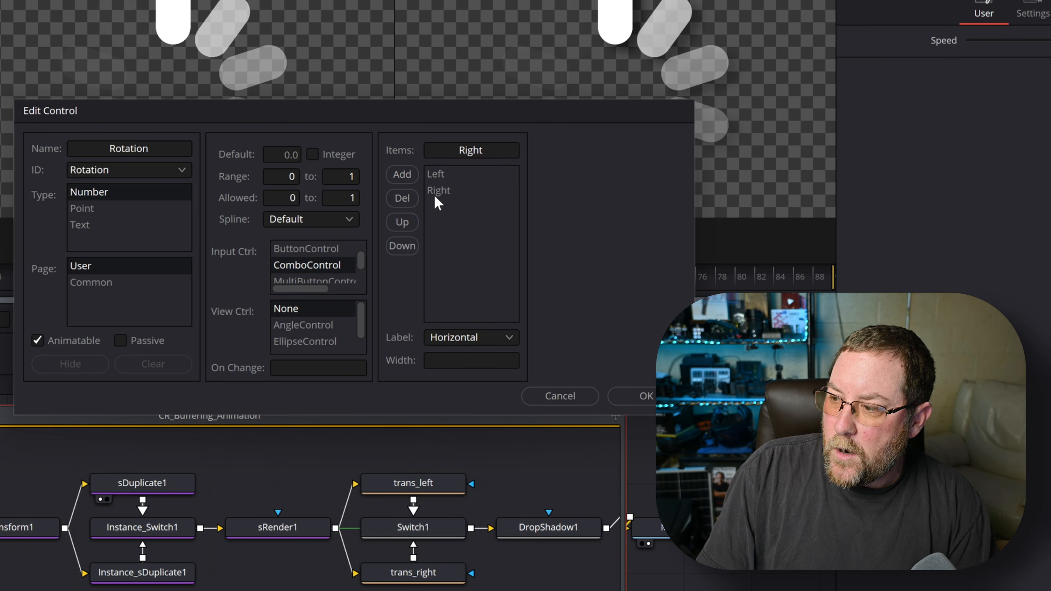
- Confirm the Rotation control and leave its dropdown set to Left
left_click(644, 394)
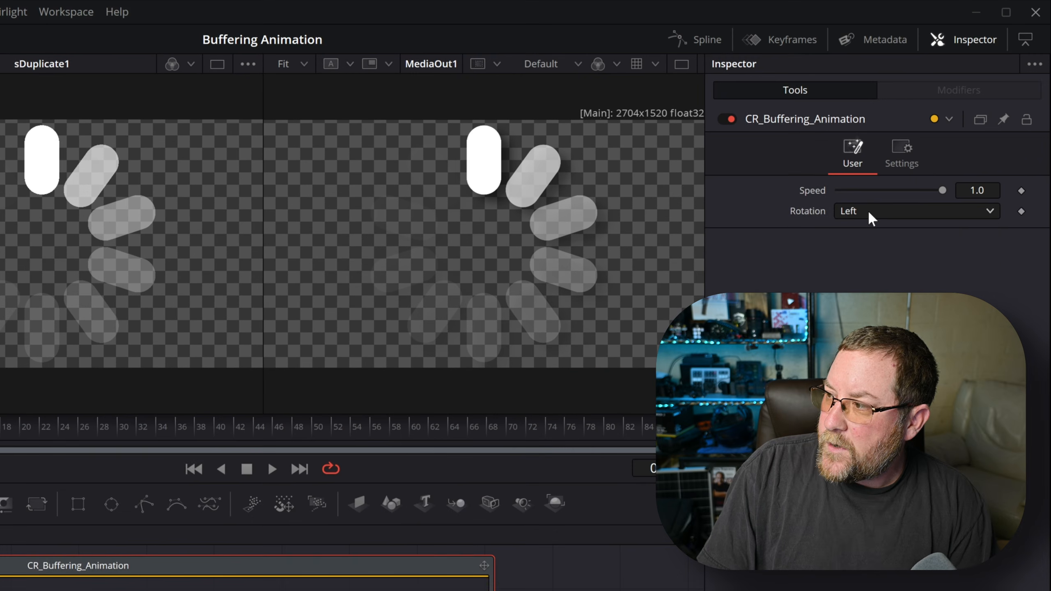
left_click(869, 210)
left_click(863, 232)
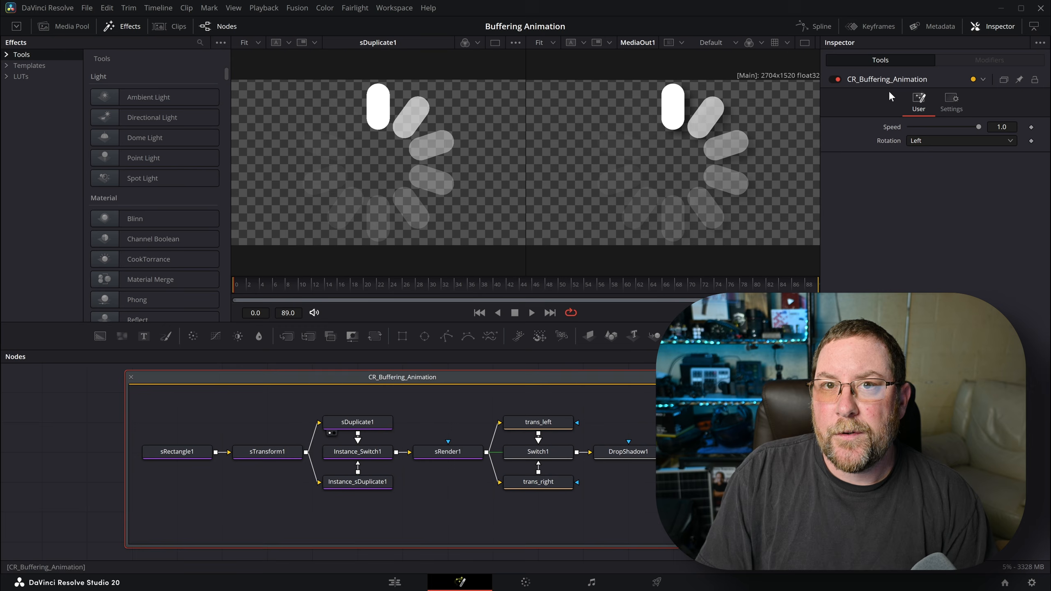
- Start a Blades control with default 10 and range and allowed limits 1–10
right_click(940, 76)
left_click(952, 205)
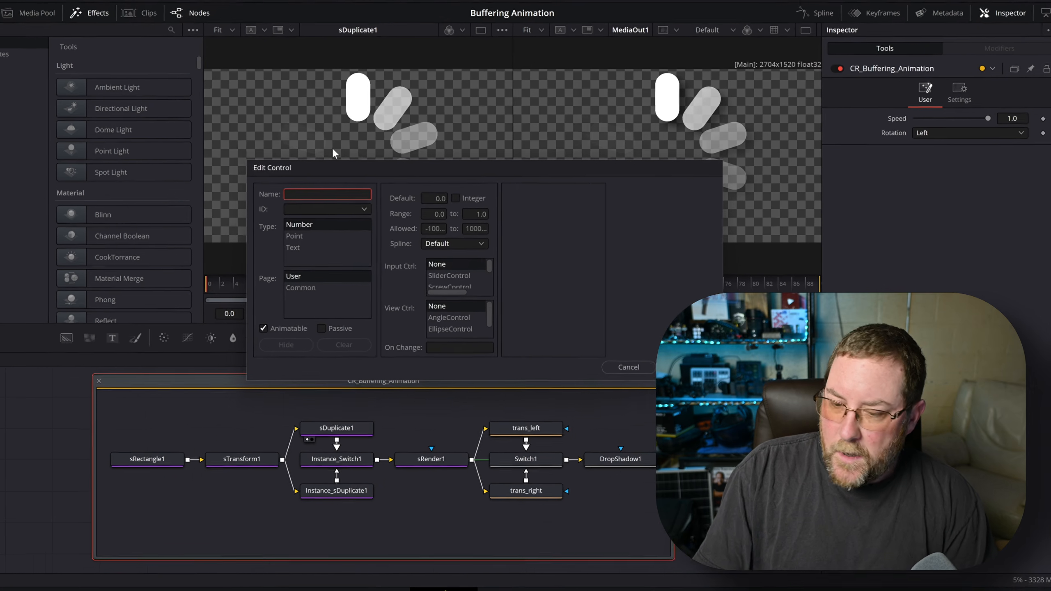
type("Blades")
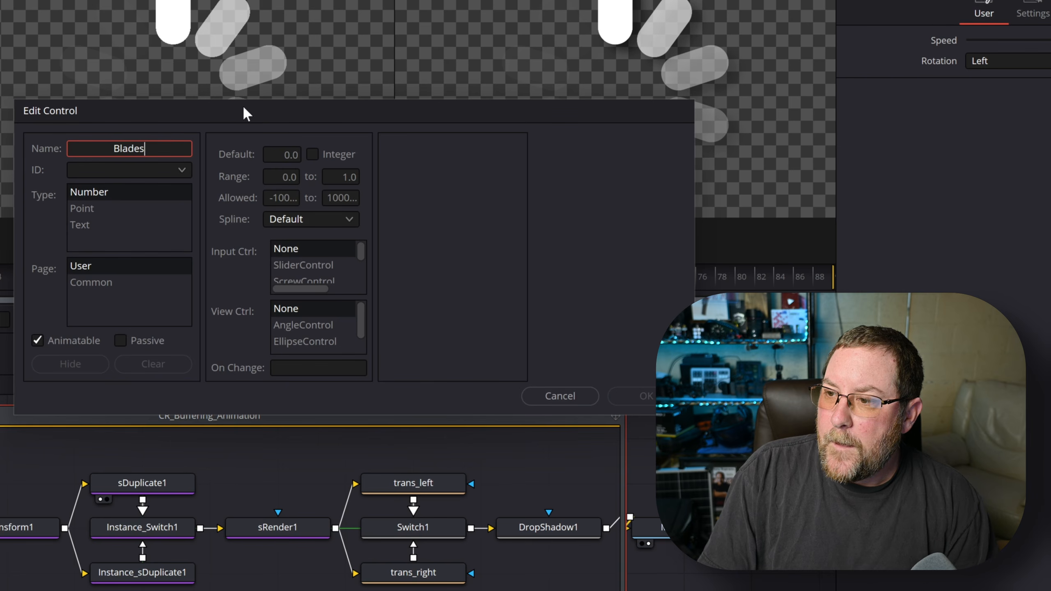
key("Tab")
left_click(282, 154)
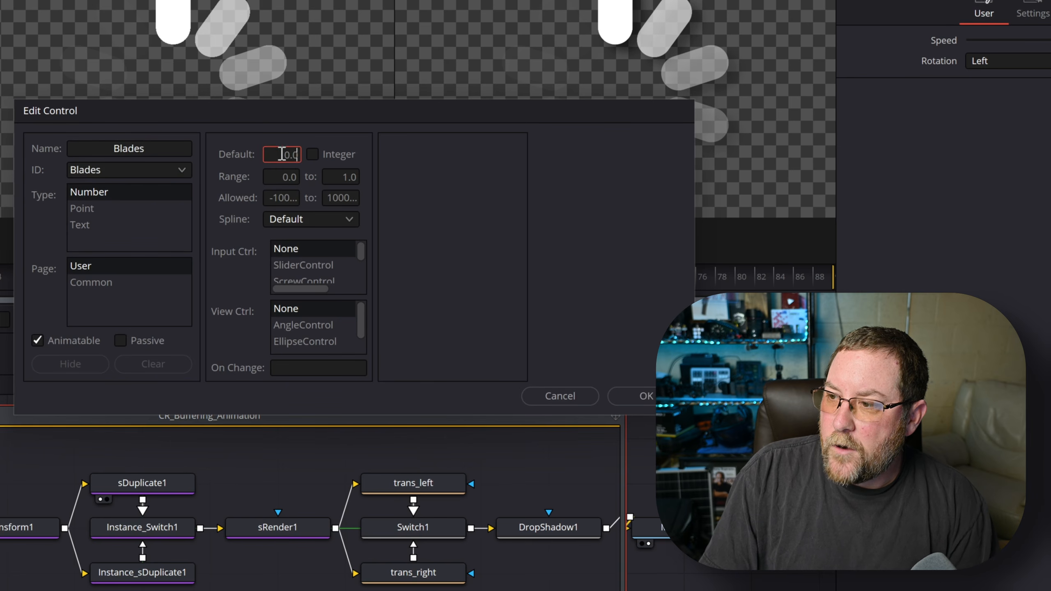
type("10")
key("Tab")
type("1")
key("Tab")
type("10")
key("Tab")
type("1")
key("Tab")
type("10")
- Make Blades an integer slider centred at 5 and confirm it
left_click(312, 153)
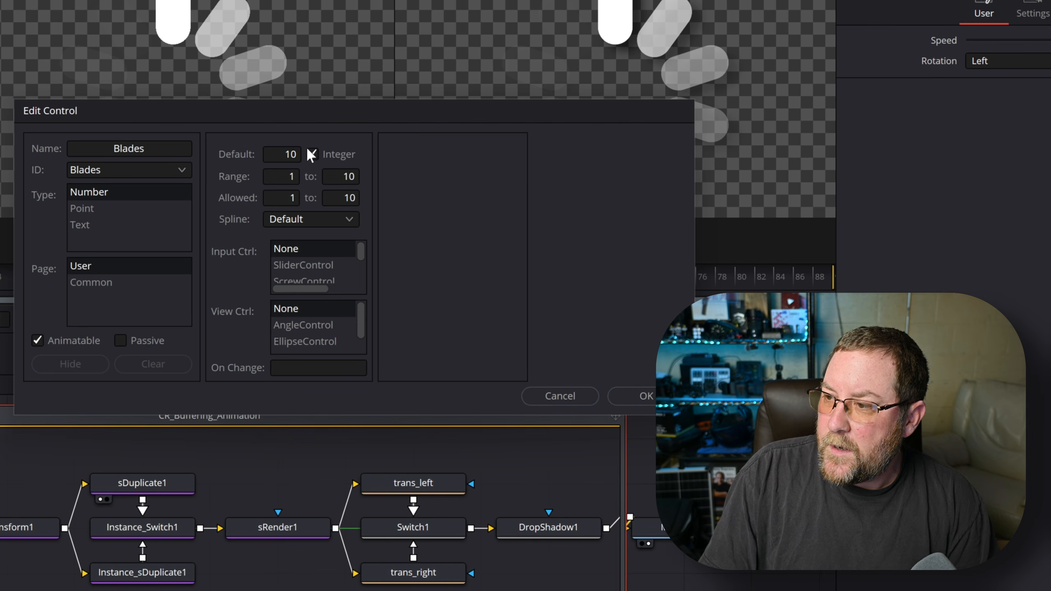
left_click(331, 265)
left_click(451, 148)
type("5")
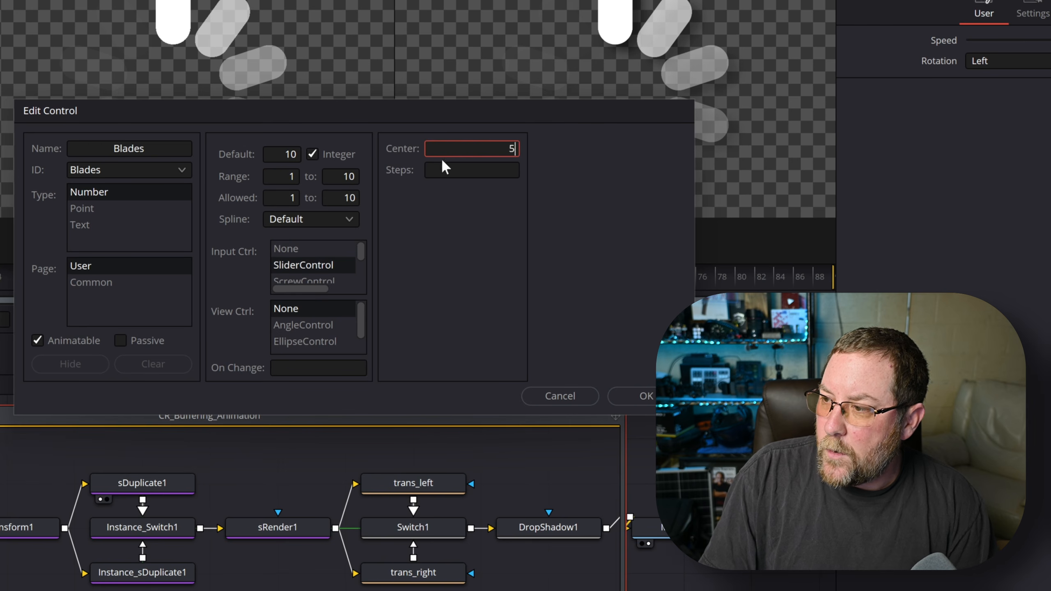
left_click(641, 395)
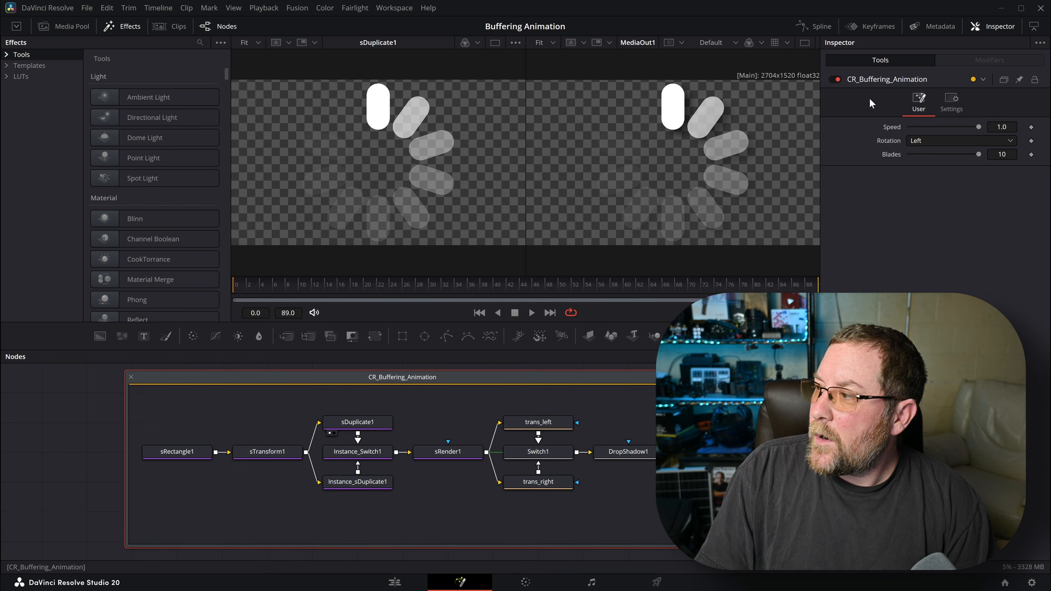
- Start a Drop Off control with range and allowed limits 0–1
right_click(943, 122)
left_click(964, 210)
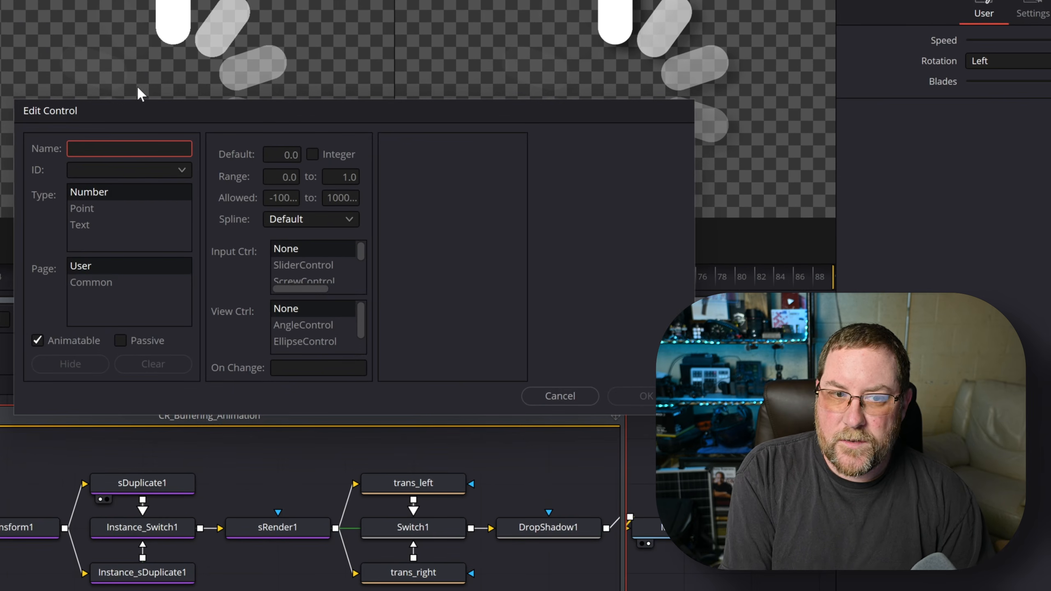
type("Dr")
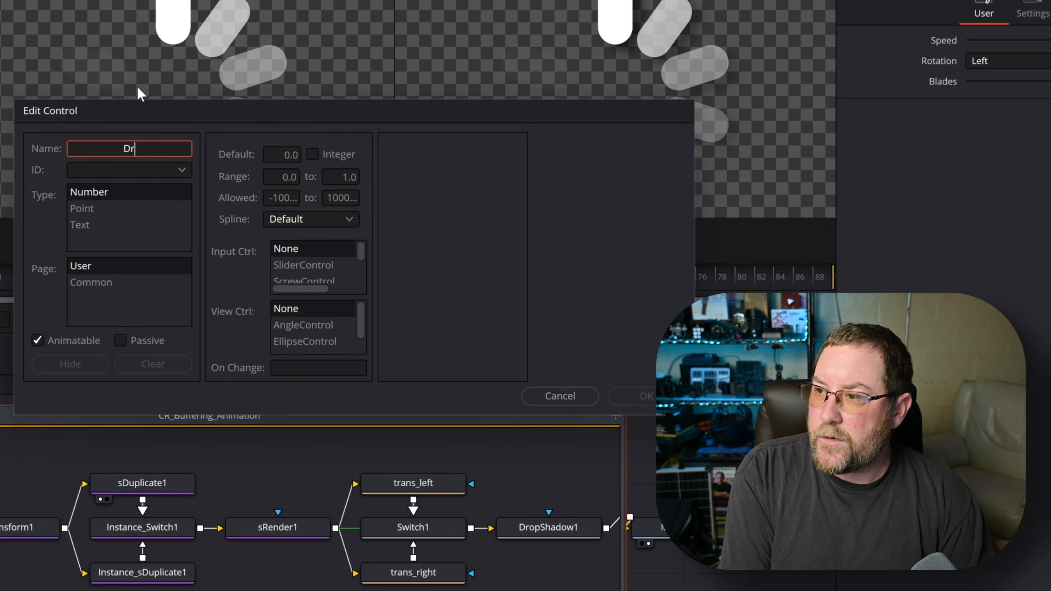
type("op Off")
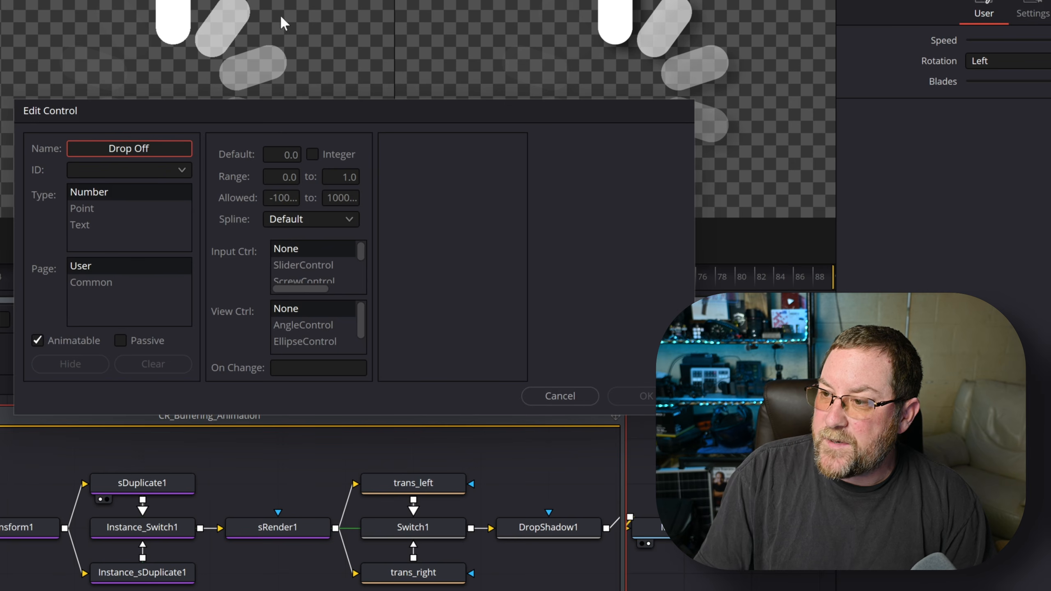
key("Tab")
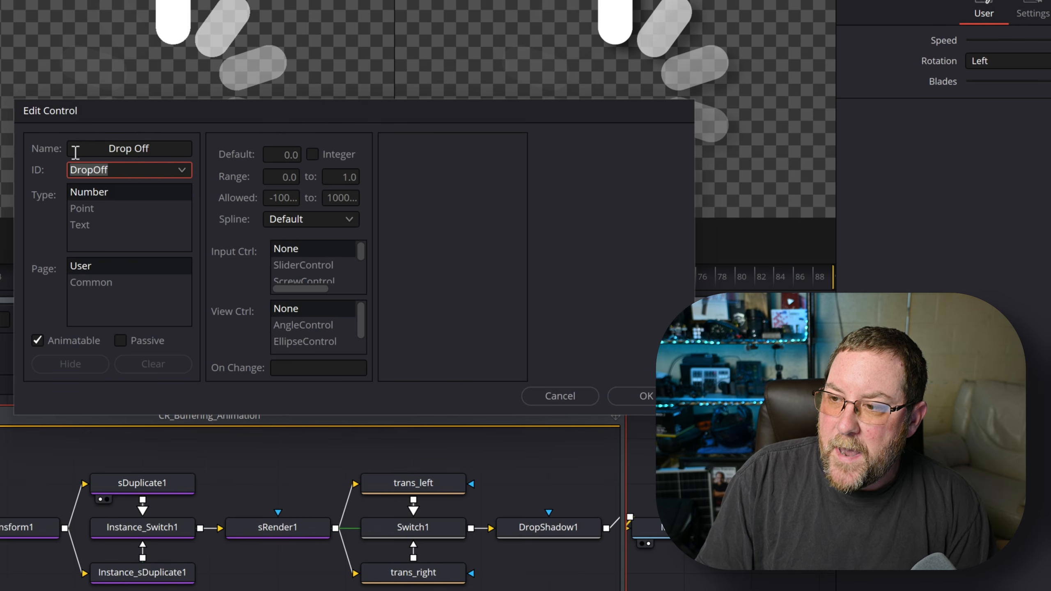
key("Tab")
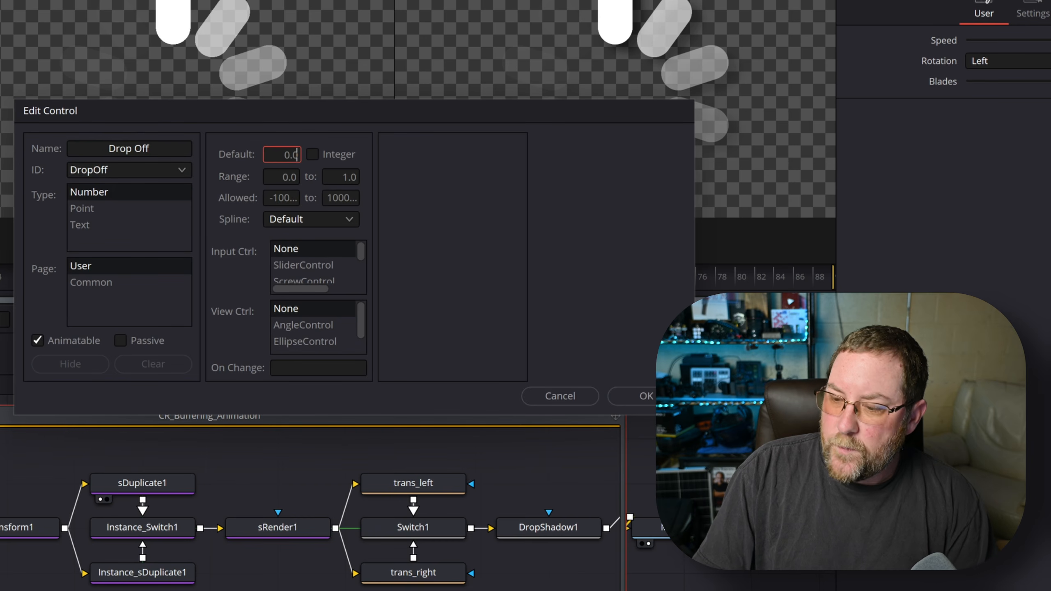
key("BackSpace")
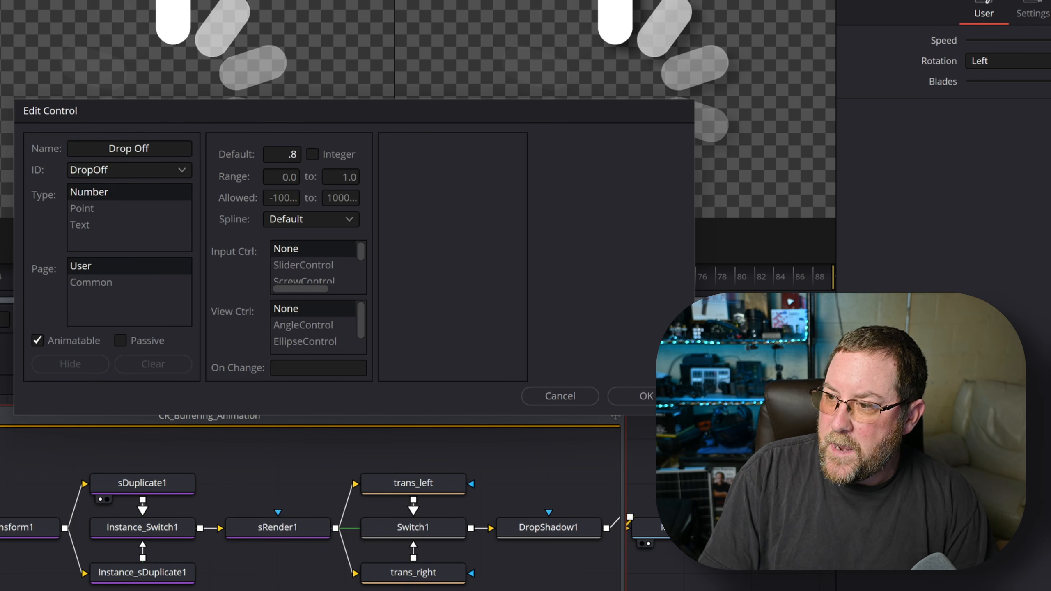
key("Tab")
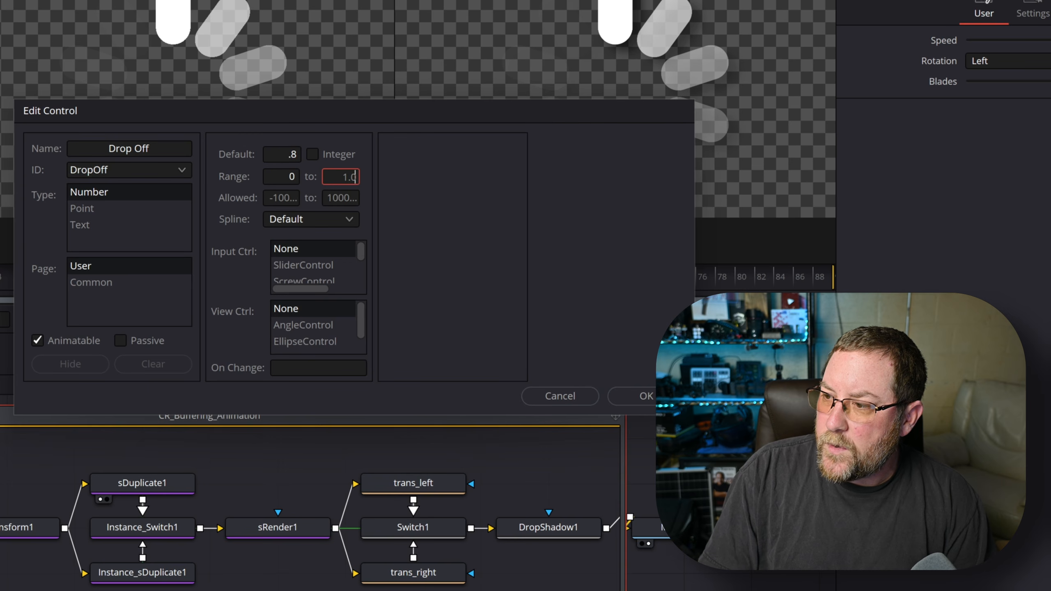
key("Tab")
type("0")
key("Tab")
type("1")
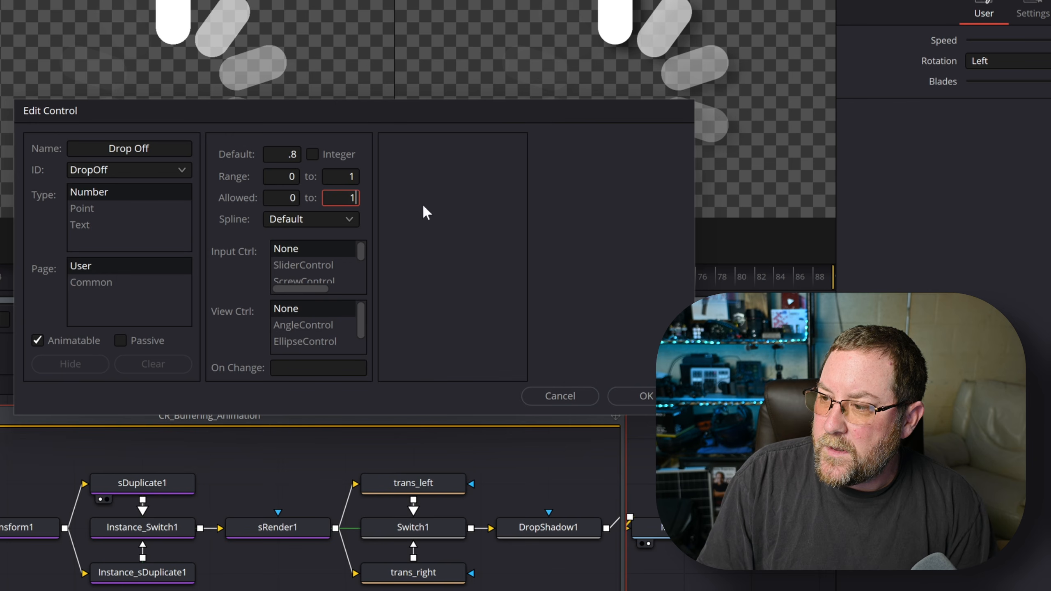
- Make Drop Off a slider, confirm it, and verify it reads 0.8
left_click(303, 267)
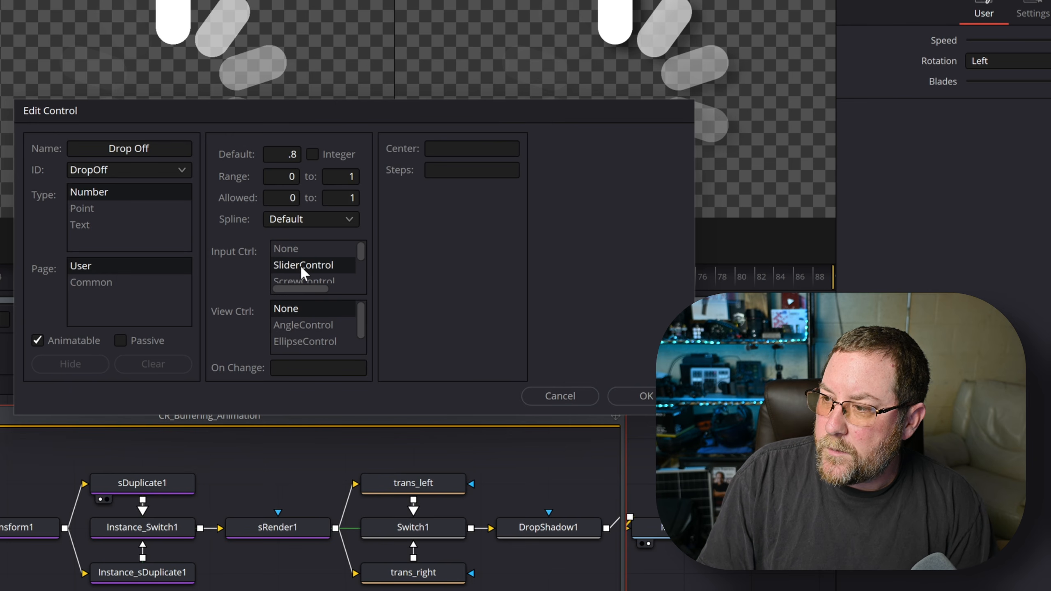
left_click(643, 396)
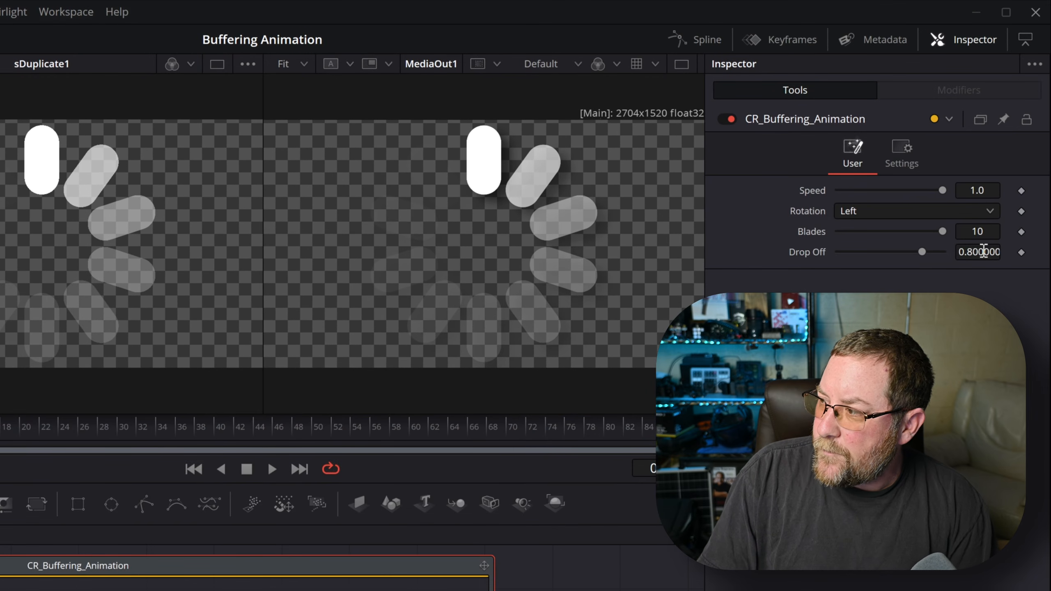
left_click(1006, 169)
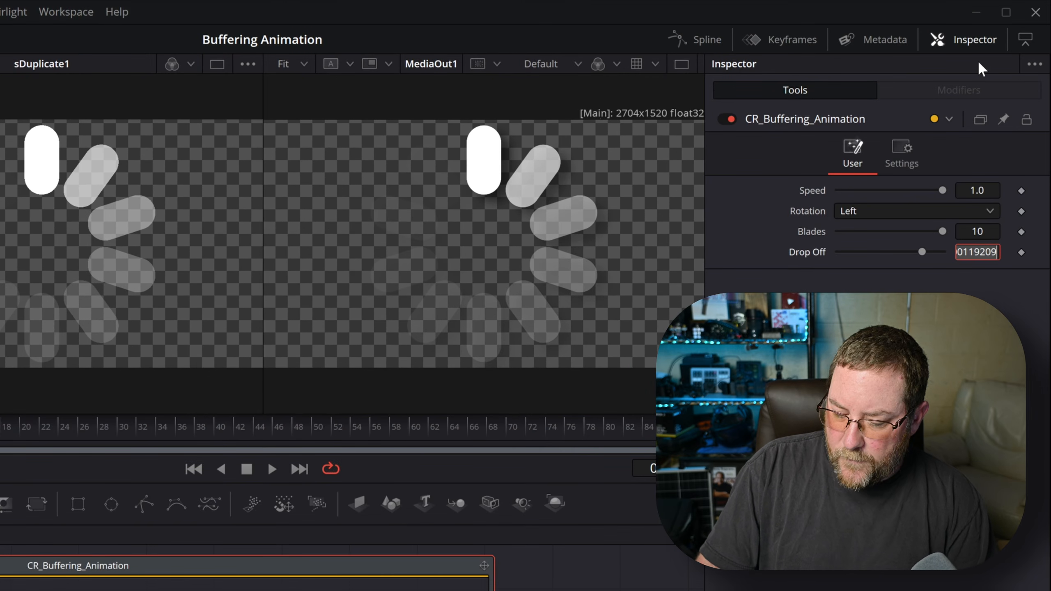
key("Tab")
key("Return")
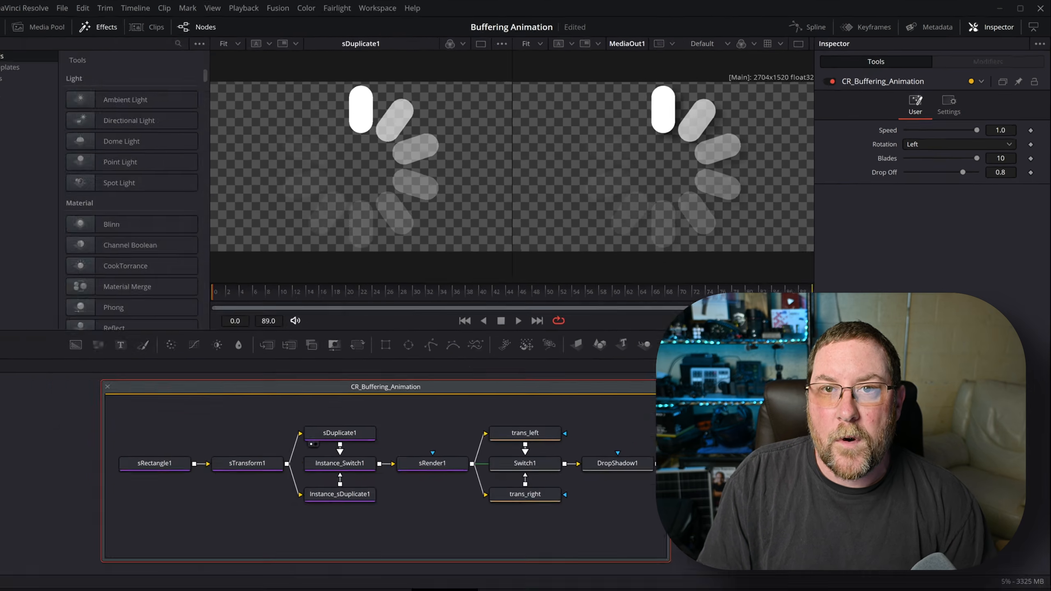
- Start a Shadow Strength control with a default value of .5
right_click(940, 79)
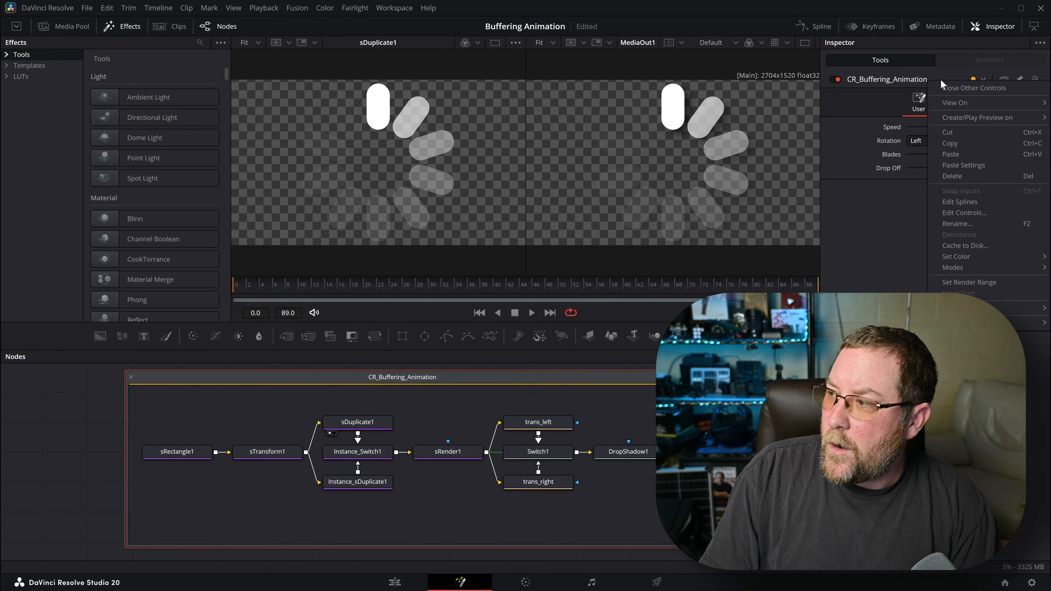
left_click(964, 213)
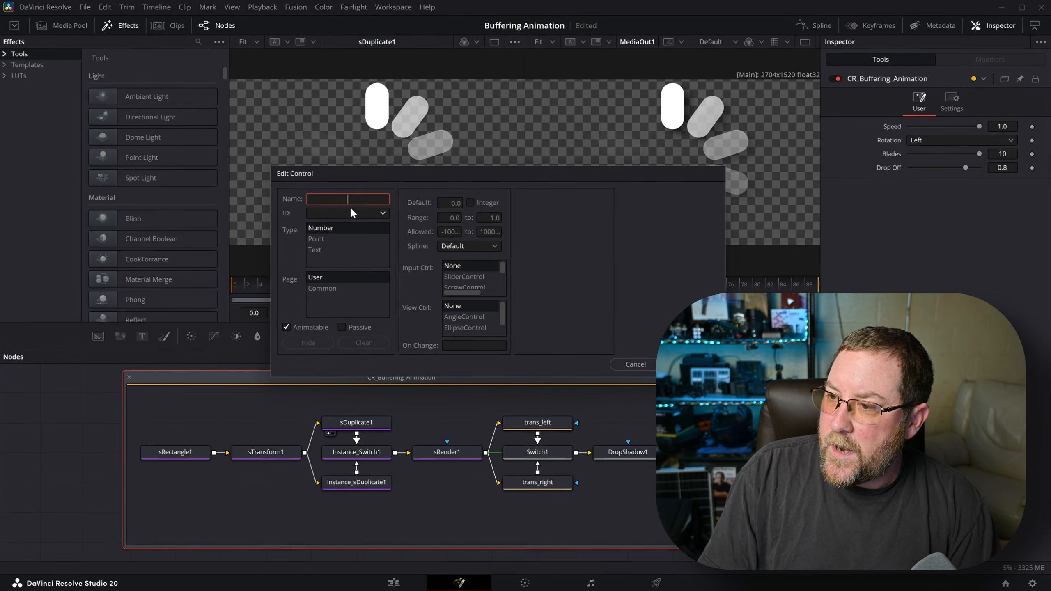
type("Shadow Strength")
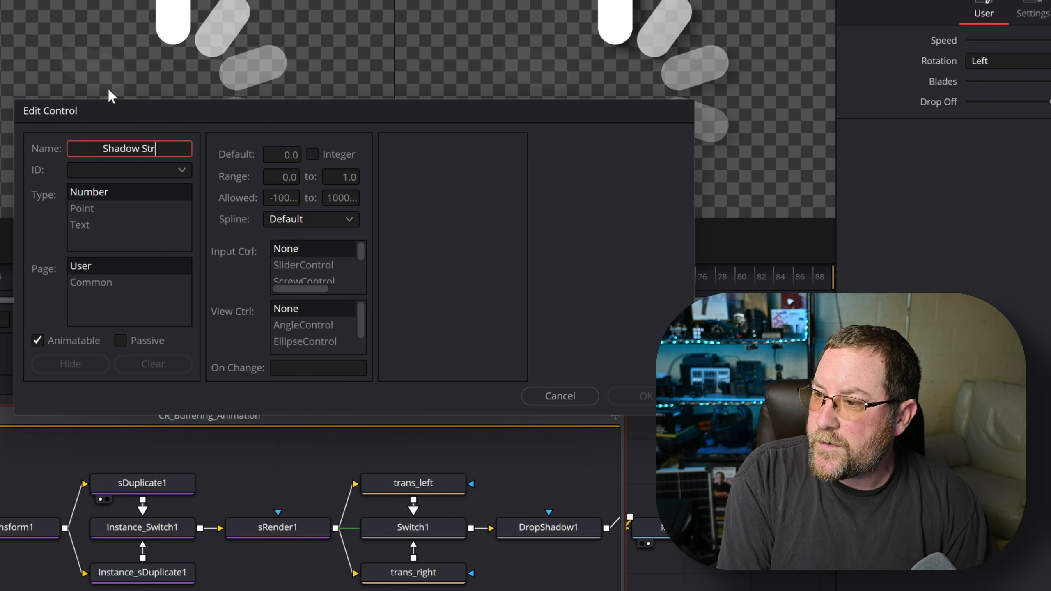
key("Tab")
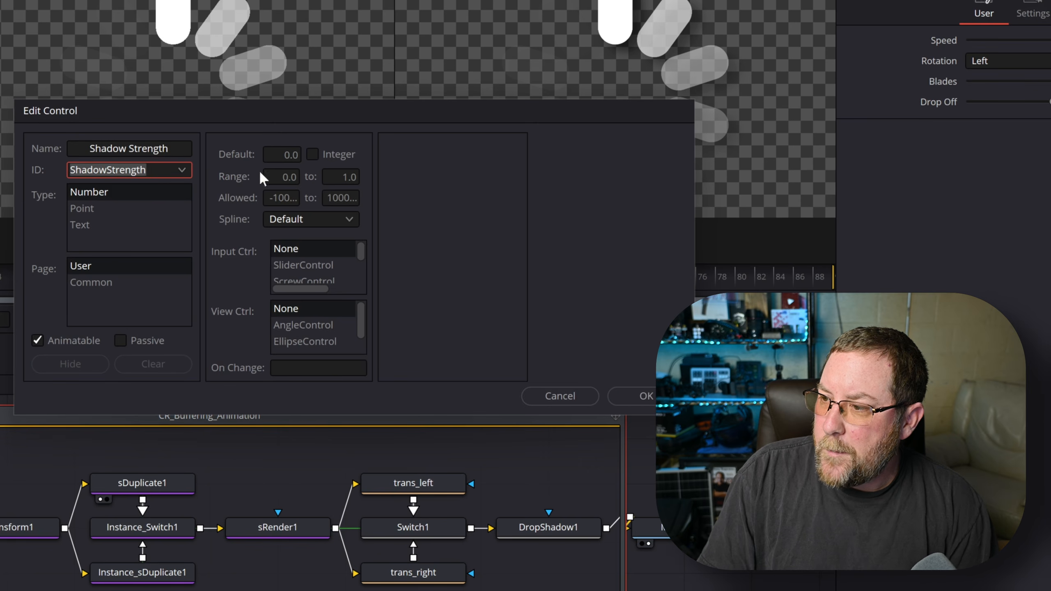
left_click(286, 155)
key("BackSpace")
key("BackSpace")
key("BackSpace")
type(".5")
- Give Shadow Strength range and allowed limits 0–1 as a slider, and confirm it
key("Tab")
type("0")
key("Tab")
type("1")
key("Tab")
type("0")
key("Tab")
type("1")
key("Tab")
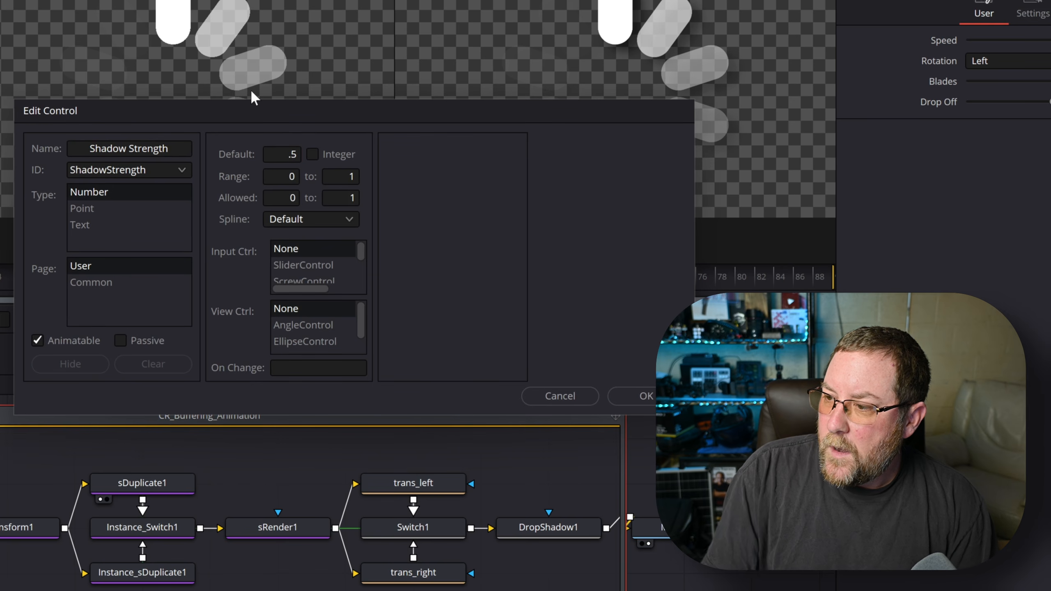
left_click(295, 265)
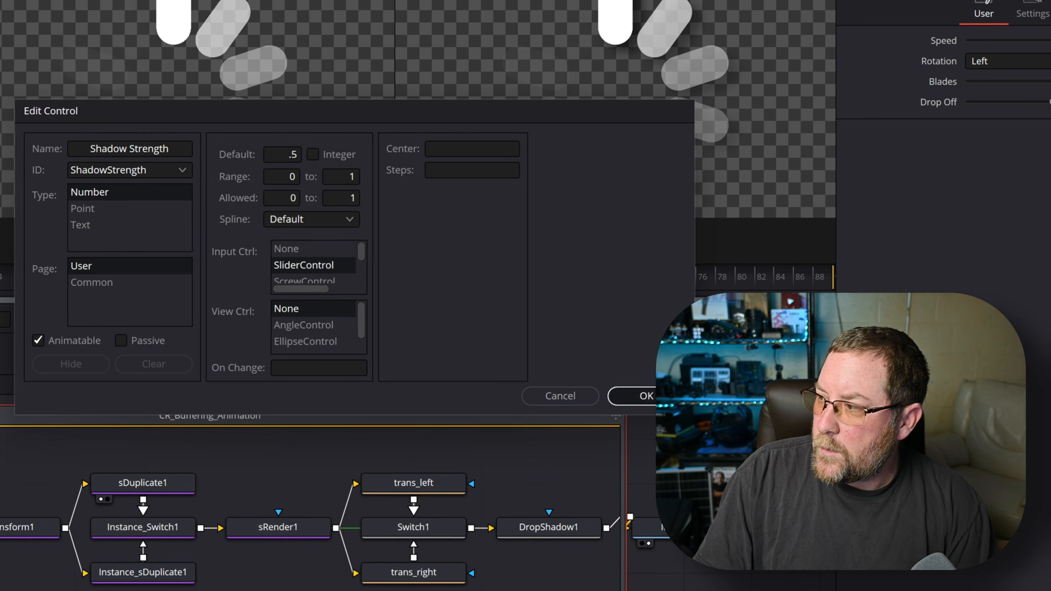
left_click(644, 395)
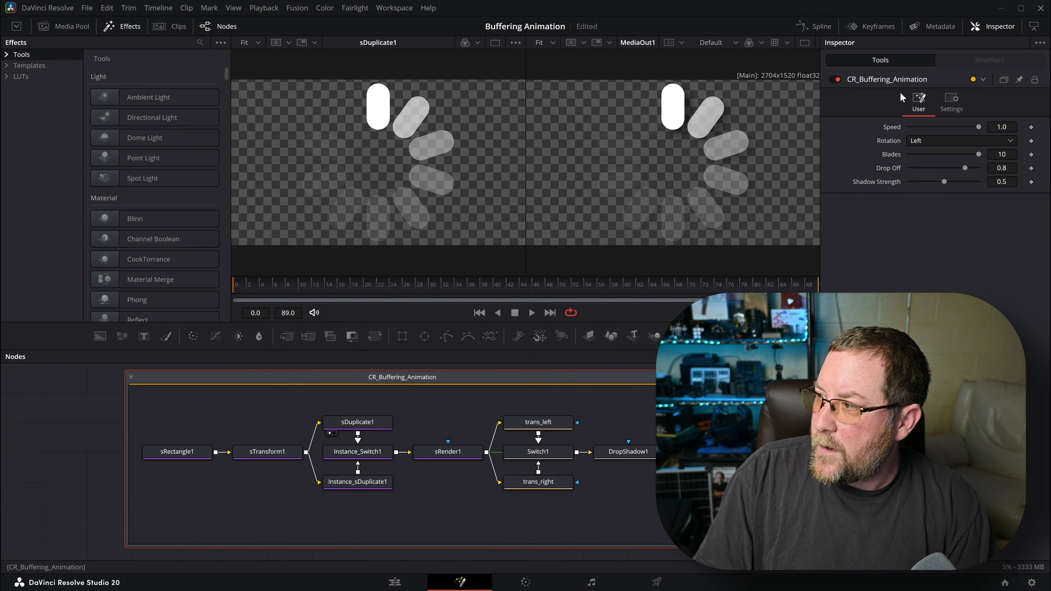
- Start a Shadow Angle control with a default value of 37.5
right_click(943, 116)
left_click(953, 212)
type("Shadow Angle")
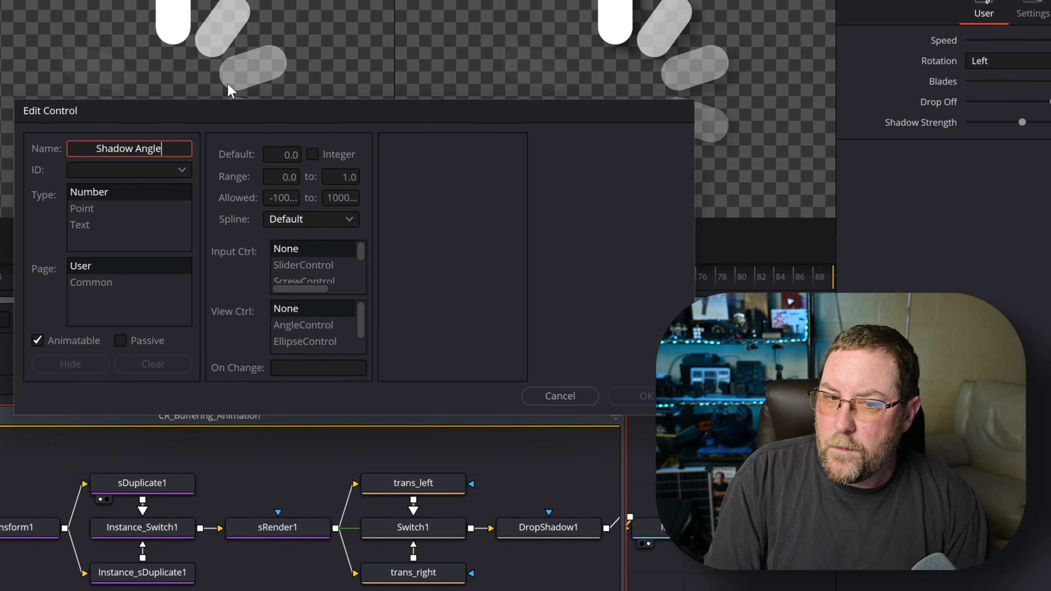
key("Tab")
key("Tab")
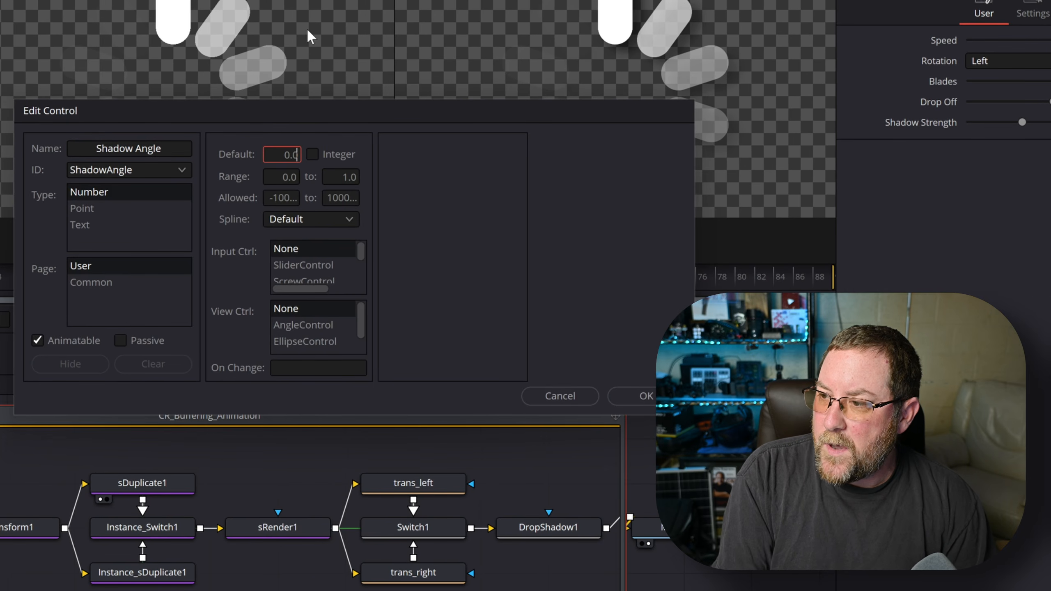
type("37.5")
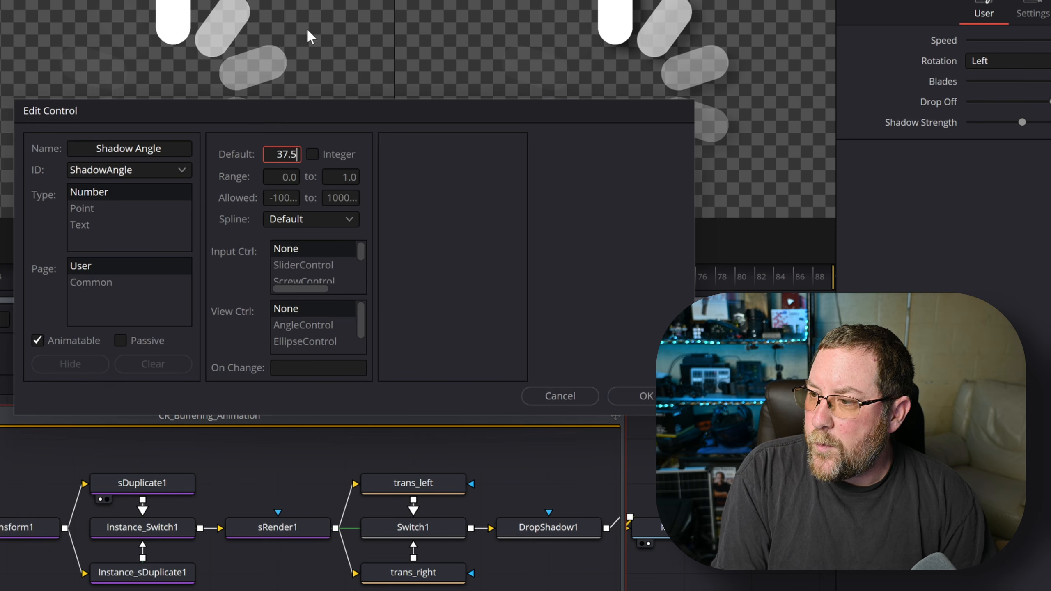
- Give Shadow Angle limits -180 to 180 as a slider centred at 0, and confirm
key("Tab")
type("-180")
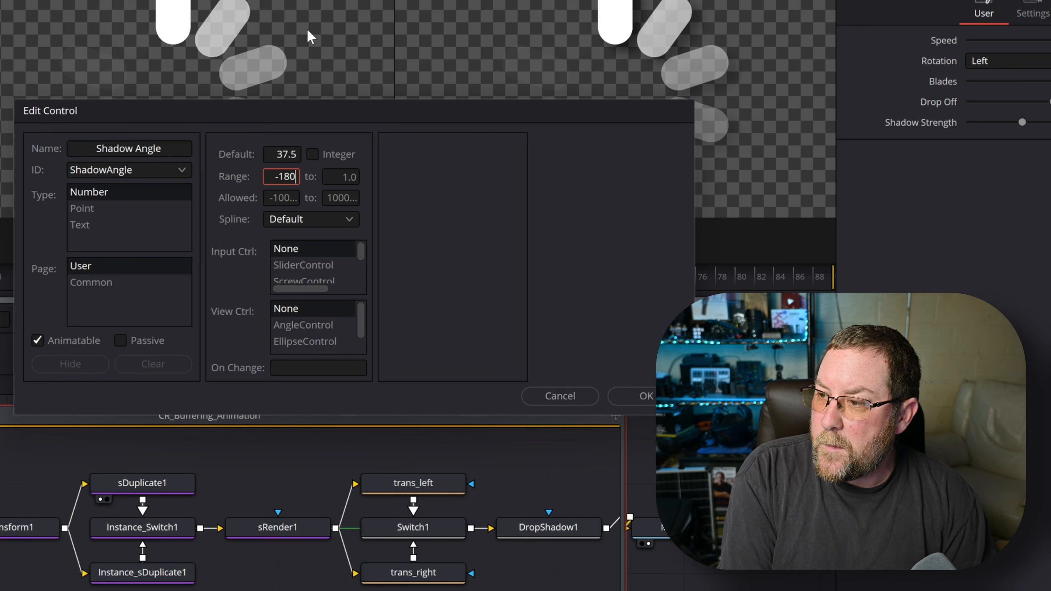
key("Tab")
type("180")
key("Tab")
type("-180")
key("Tab")
key("Tab")
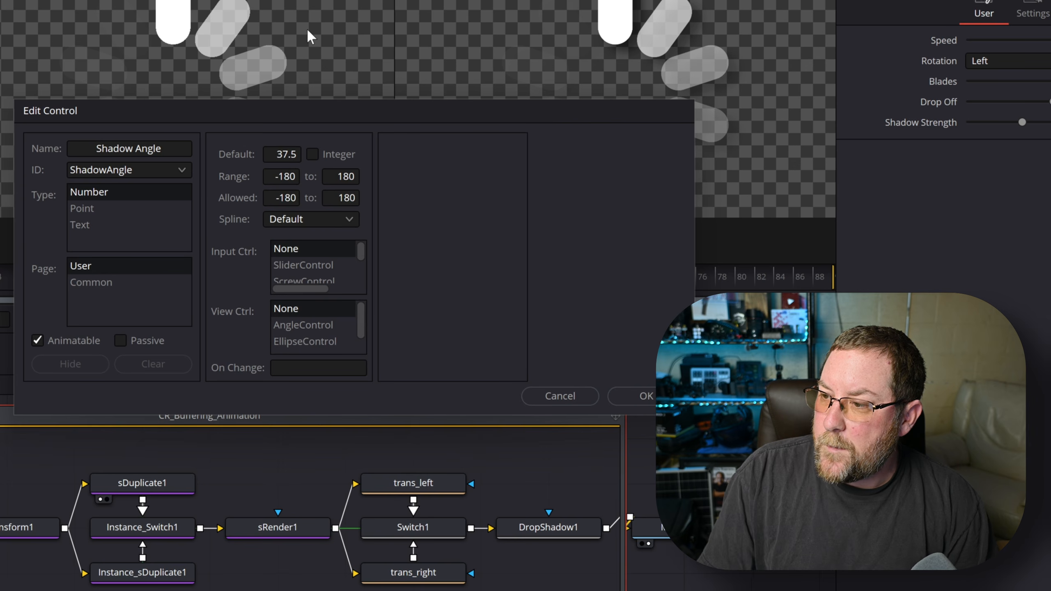
left_click(304, 265)
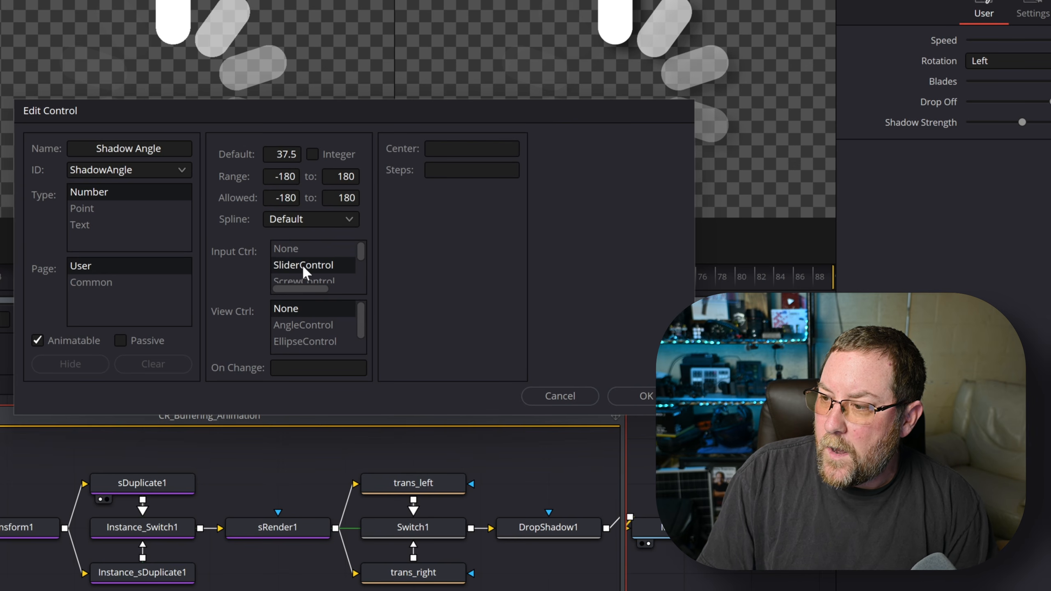
left_click(440, 146)
type("0")
left_click(639, 396)
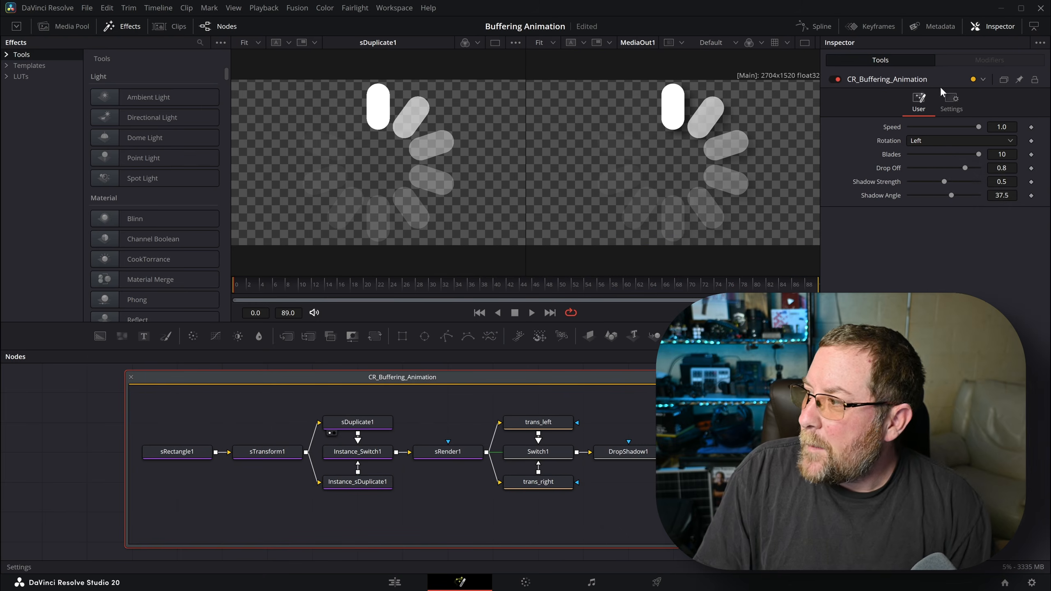
- Start a Color control with allowed limits 0–1
right_click(935, 78)
left_click(973, 213)
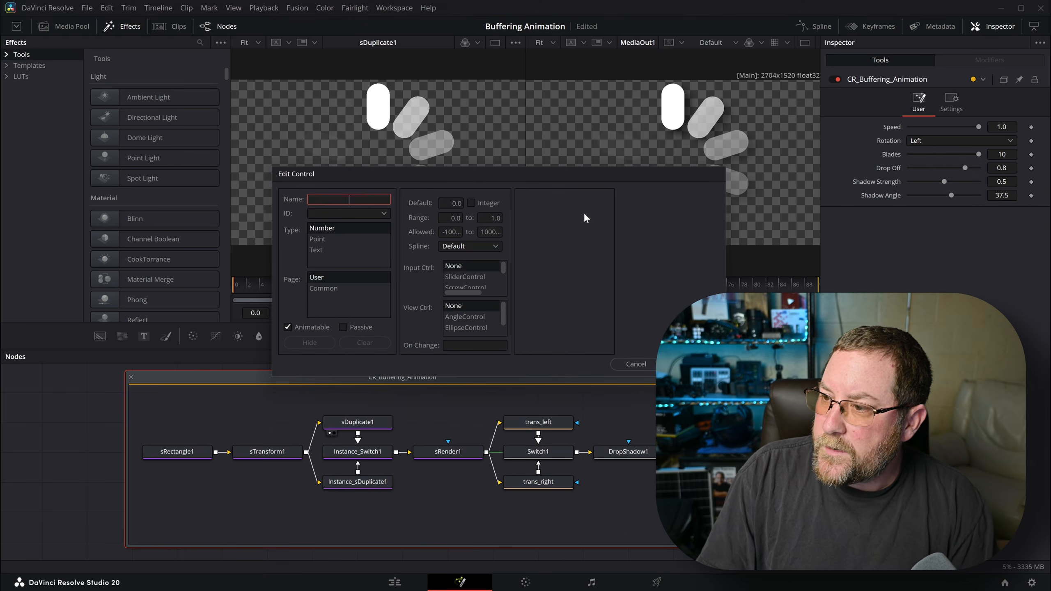
type("Color")
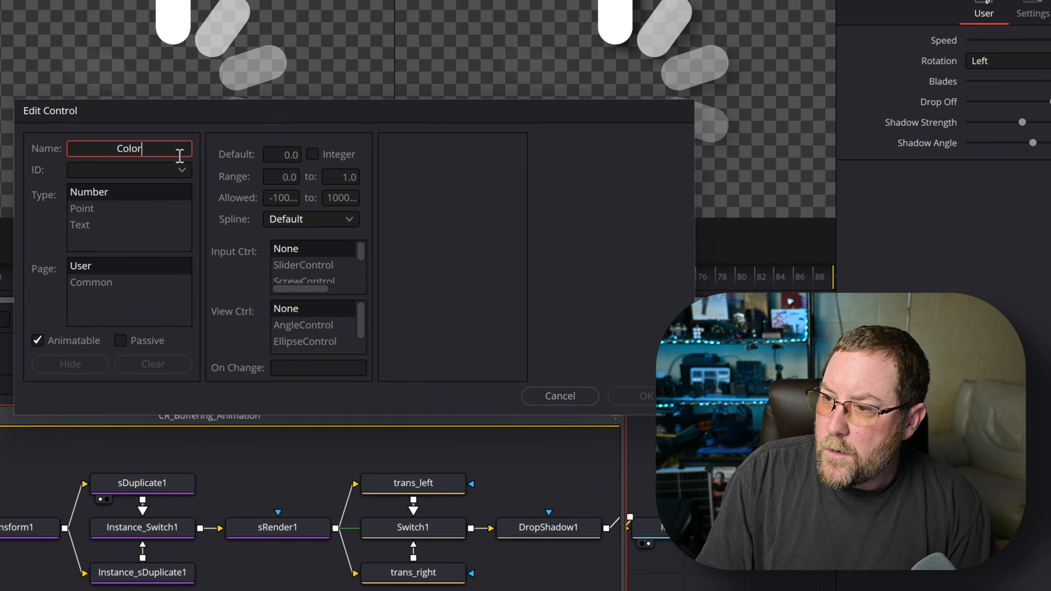
left_click(149, 170)
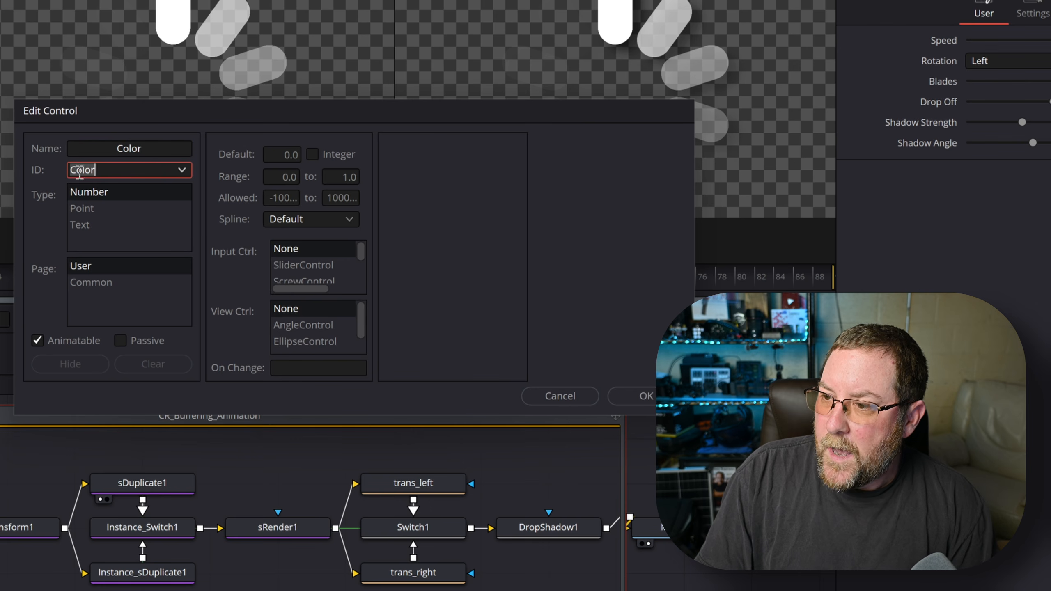
left_click(264, 176)
key("Tab")
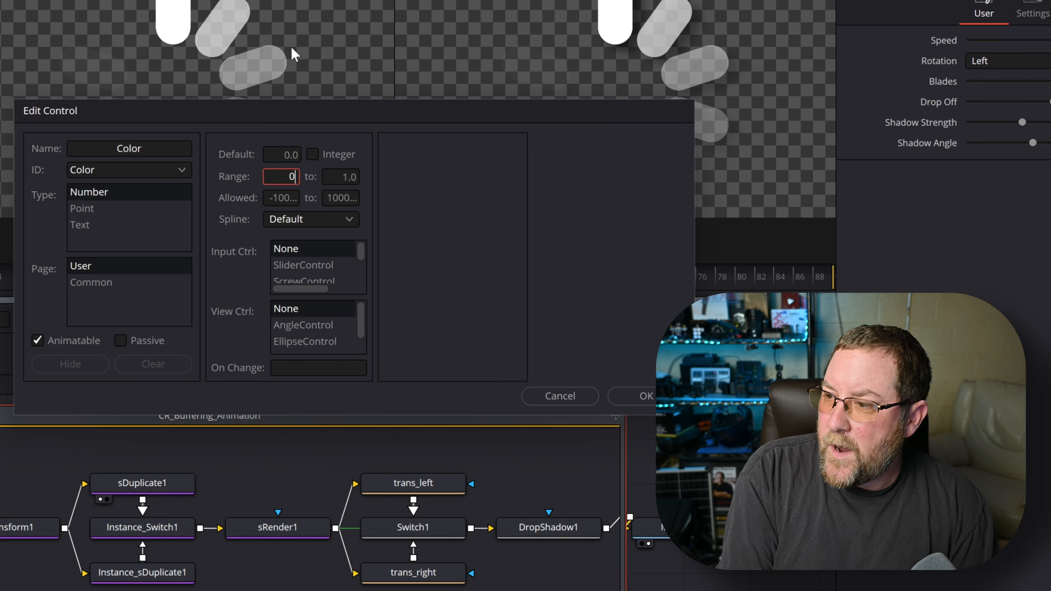
key("Tab")
type("0")
key("Tab")
type("1")
key("Tab")
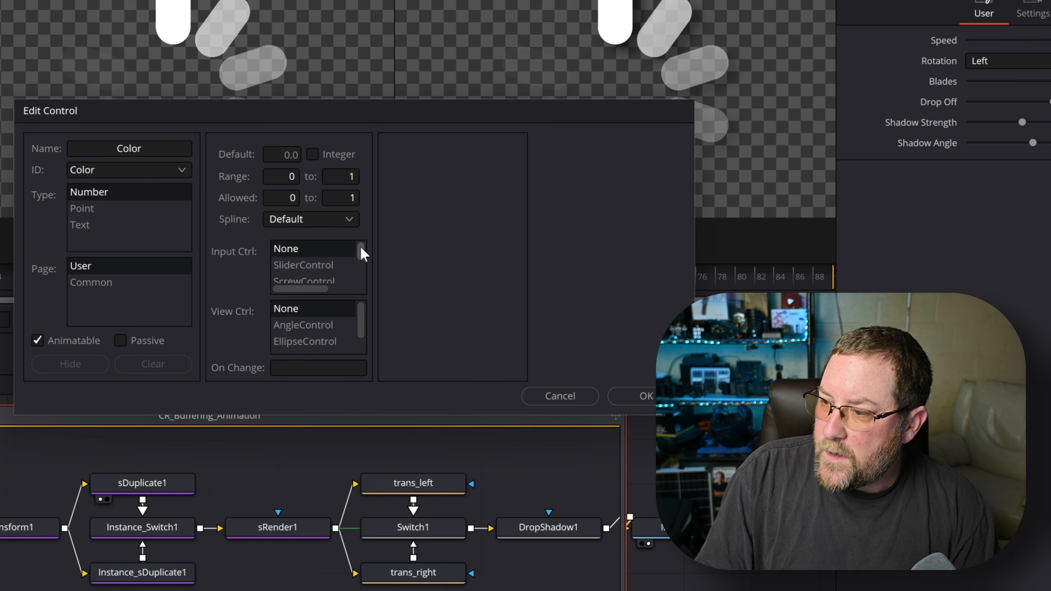
- Make Color a ColorControl with the colour wheel shown, and confirm it
left_click_drag(361, 246, 360, 274)
left_click(305, 265)
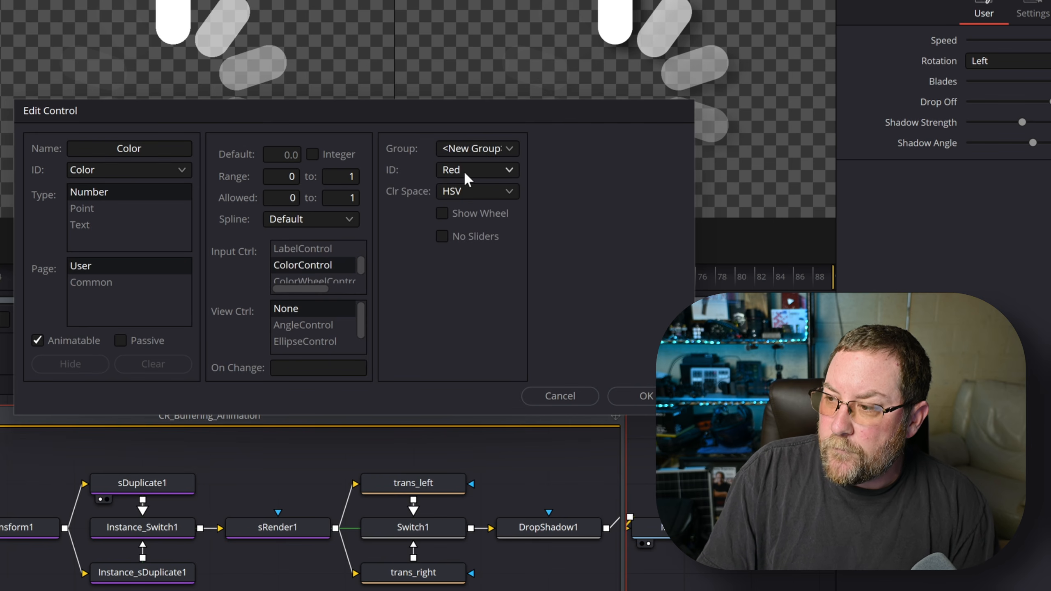
left_click(441, 213)
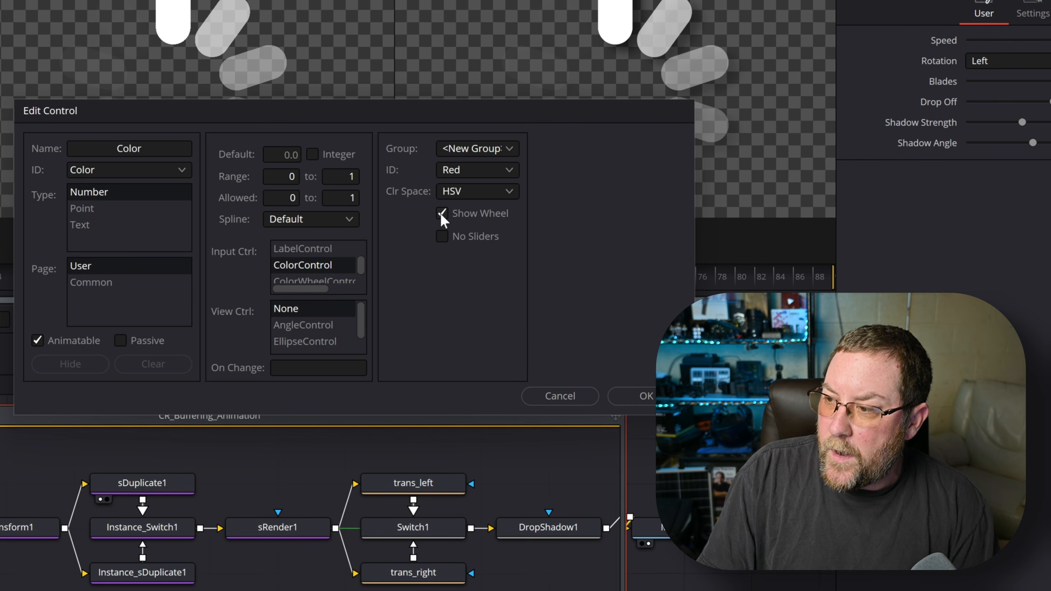
left_click(645, 396)
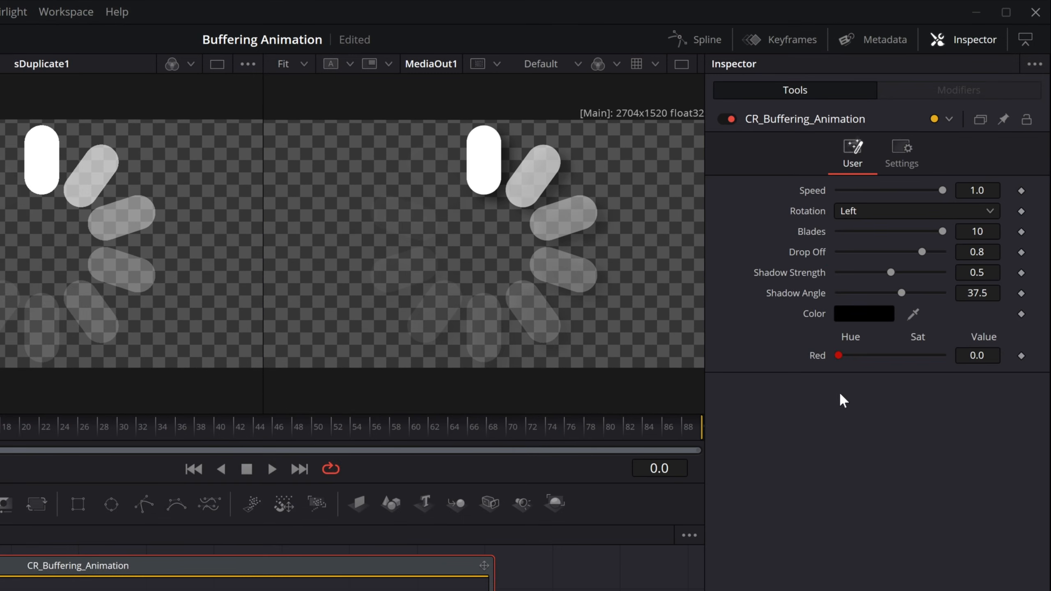
- Create a new macro control named ColorGreen with range and allowed limits of 0 to 1
right_click(877, 120)
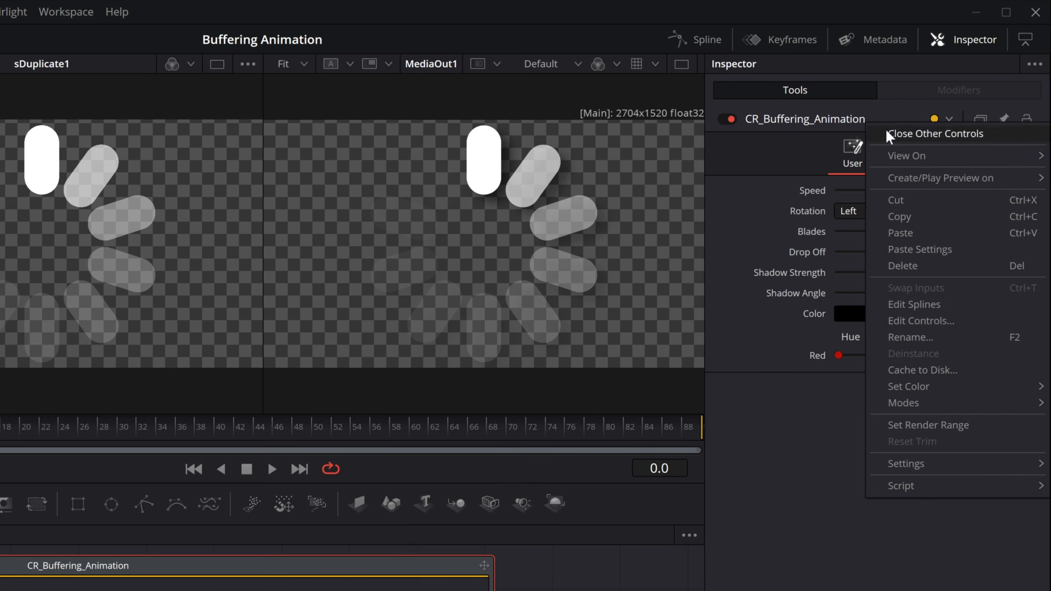
left_click(906, 308)
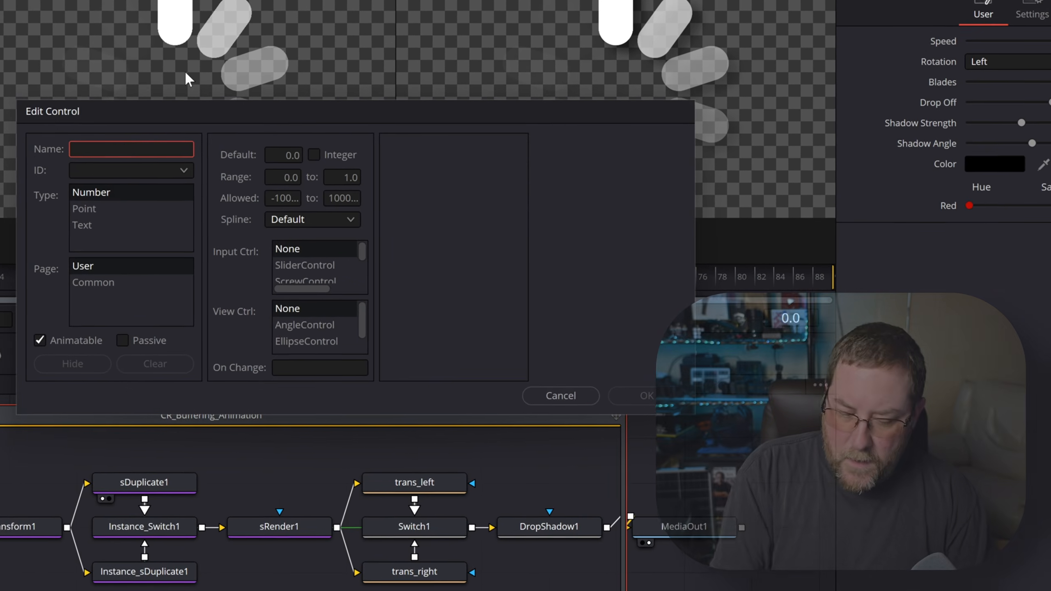
type("ColorGreeen")
key("BackSpace")
key("BackSpace")
type("n")
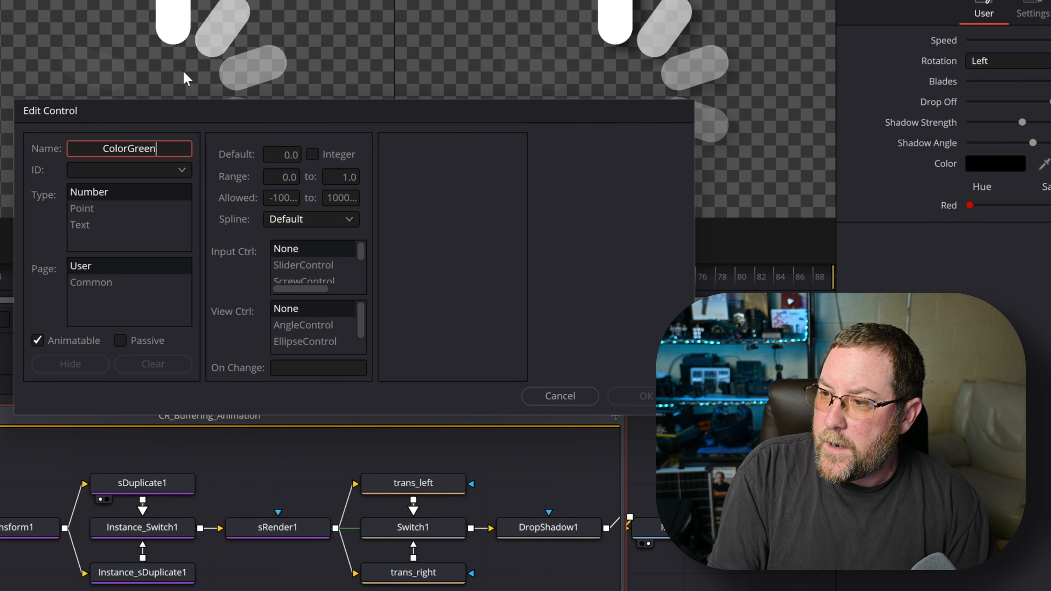
key("Tab")
left_click(288, 179)
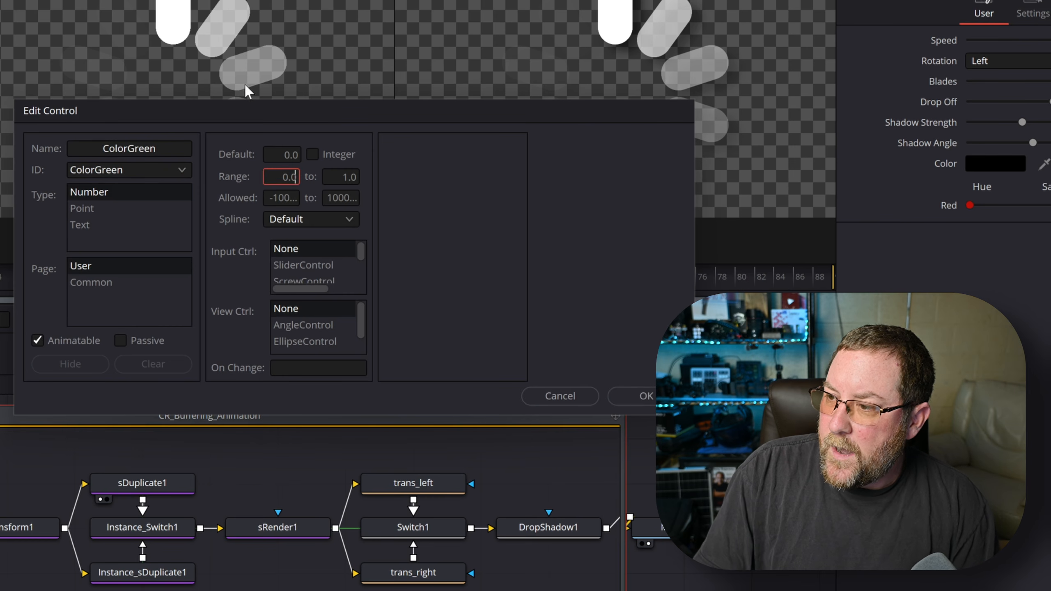
type("0")
key("Tab")
type("1")
key("Tab")
type("0")
key("Tab")
type("1")
key("Tab")
- Make ColorGreen a ColorControl in colour group 1 driving the Green channel, and confirm
scroll(360, 253, "down", 3)
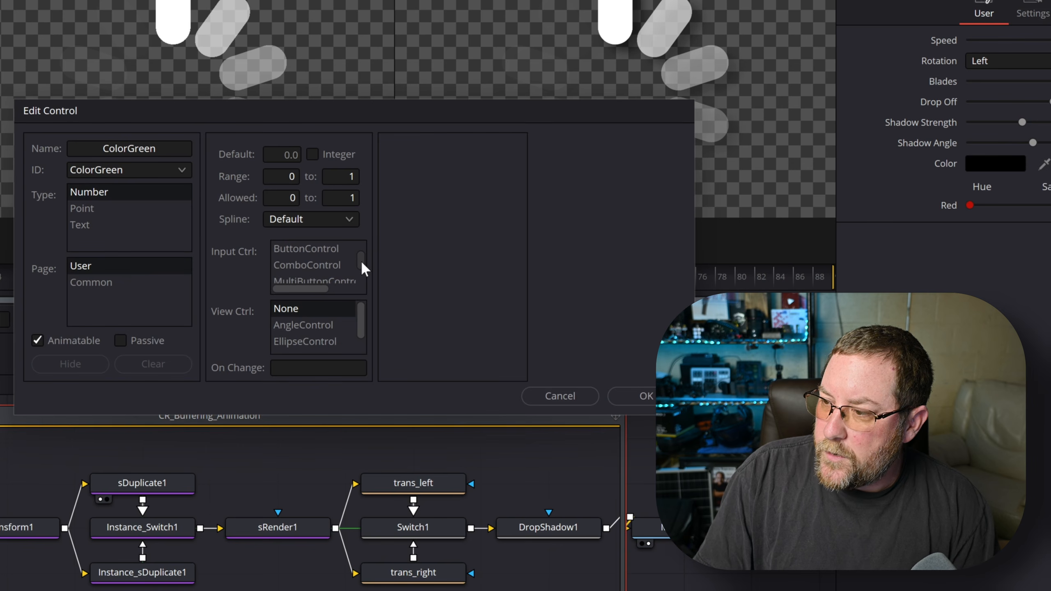
scroll(349, 255, "down", 2)
left_click(350, 251)
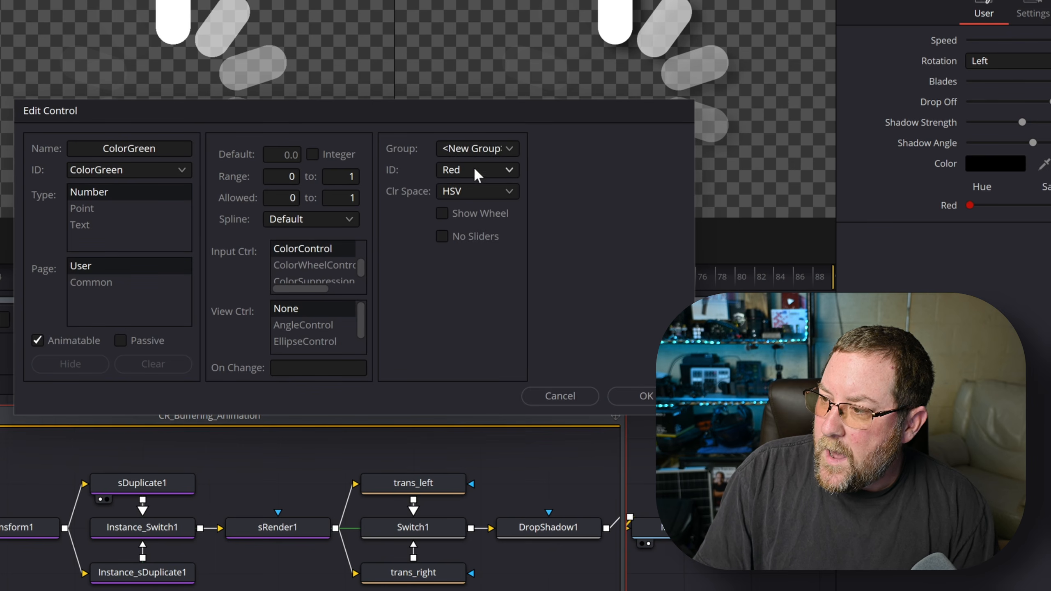
left_click(477, 149)
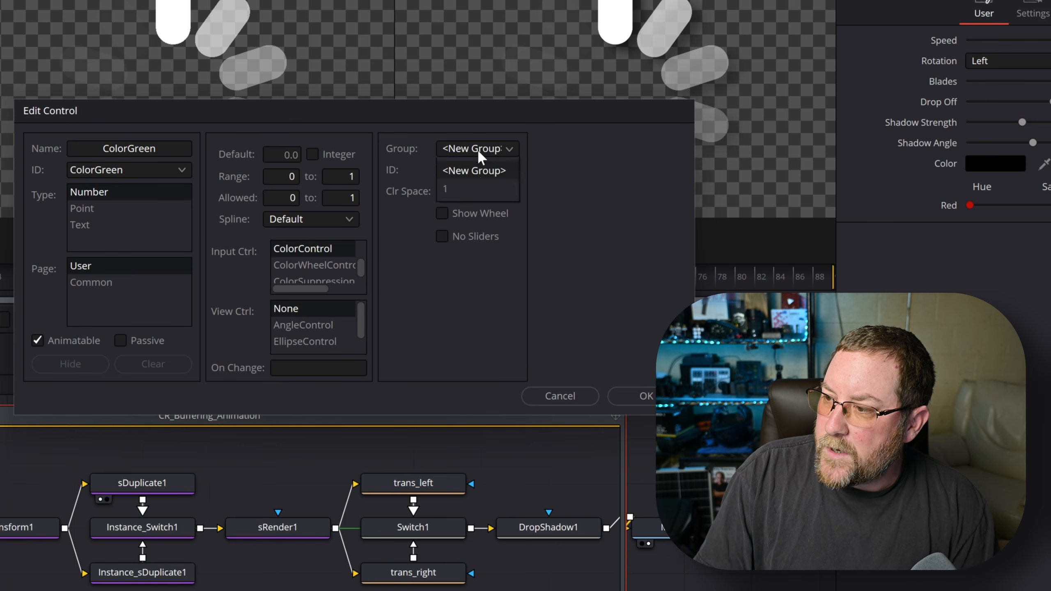
left_click(460, 189)
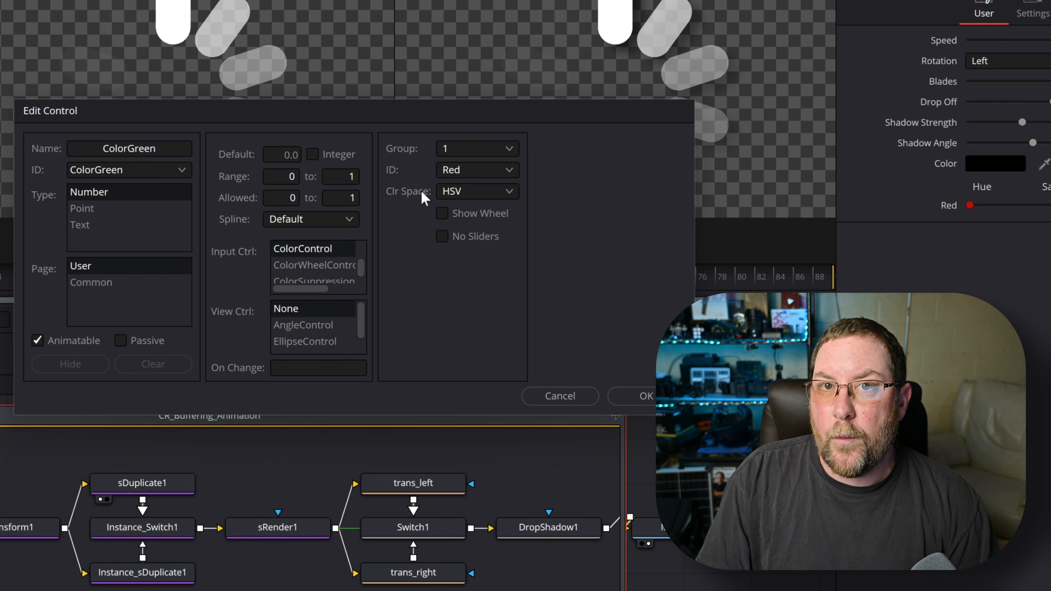
left_click(473, 170)
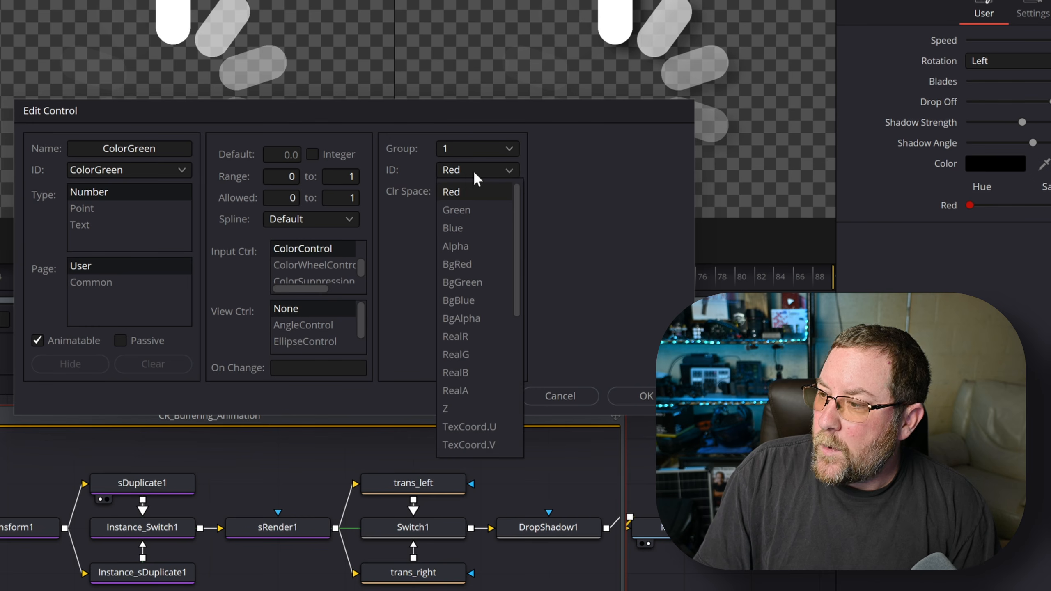
left_click(468, 210)
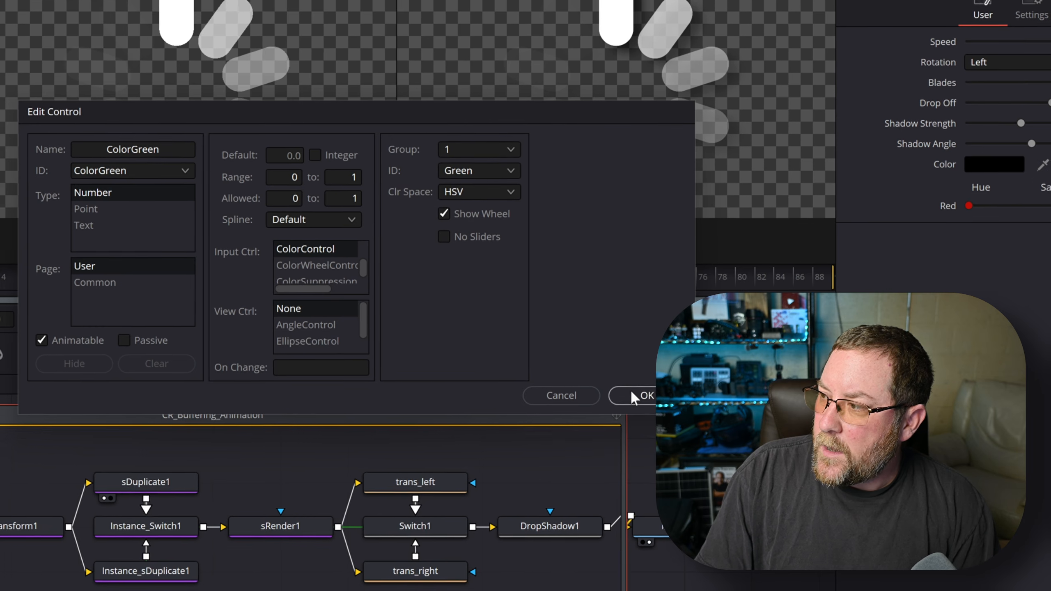
left_click(635, 394)
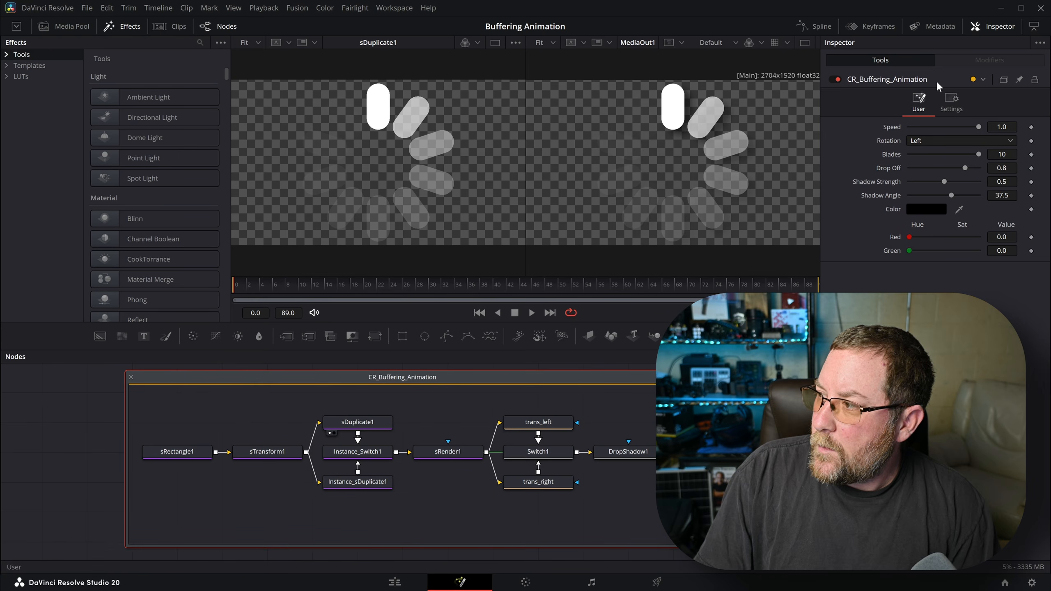
- Create a new macro control named ColorBlue and enter its limit values
right_click(936, 81)
left_click(947, 209)
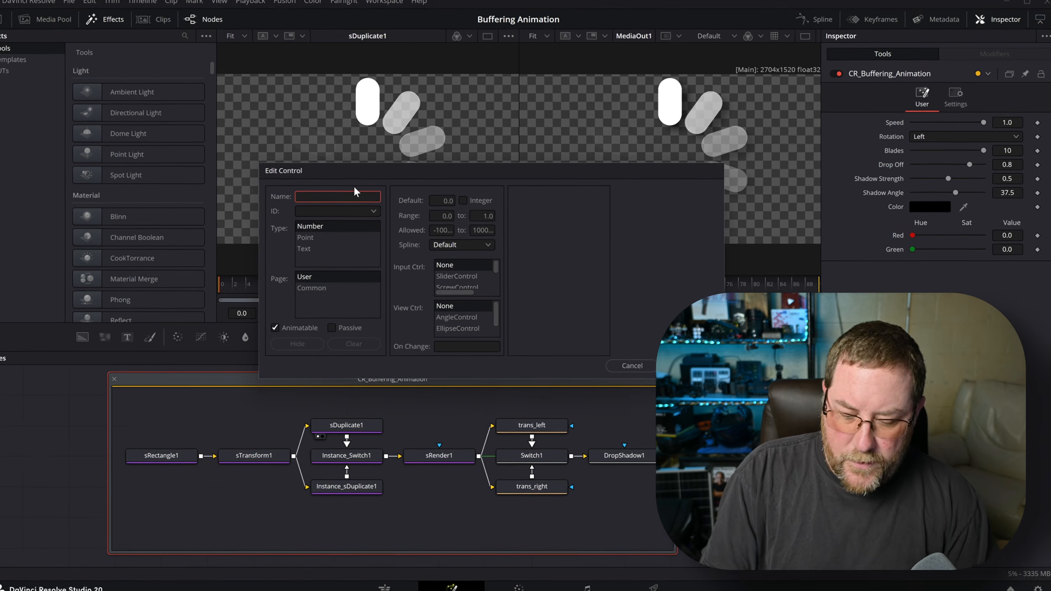
type("ColorBlue")
key("Tab")
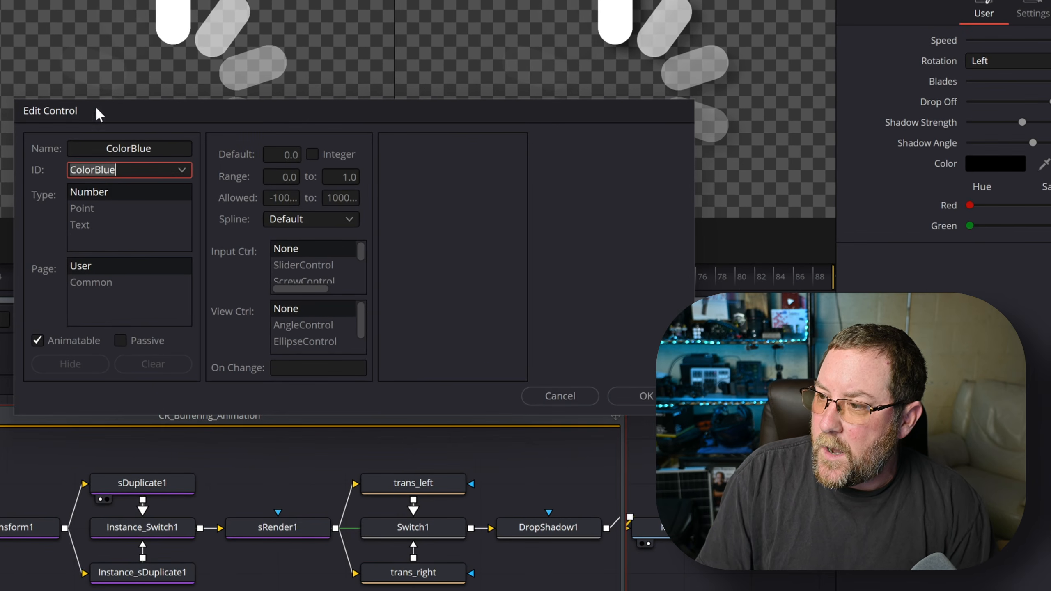
key("Tab")
type("1")
key("Tab")
type("0")
key("Tab")
type("1")
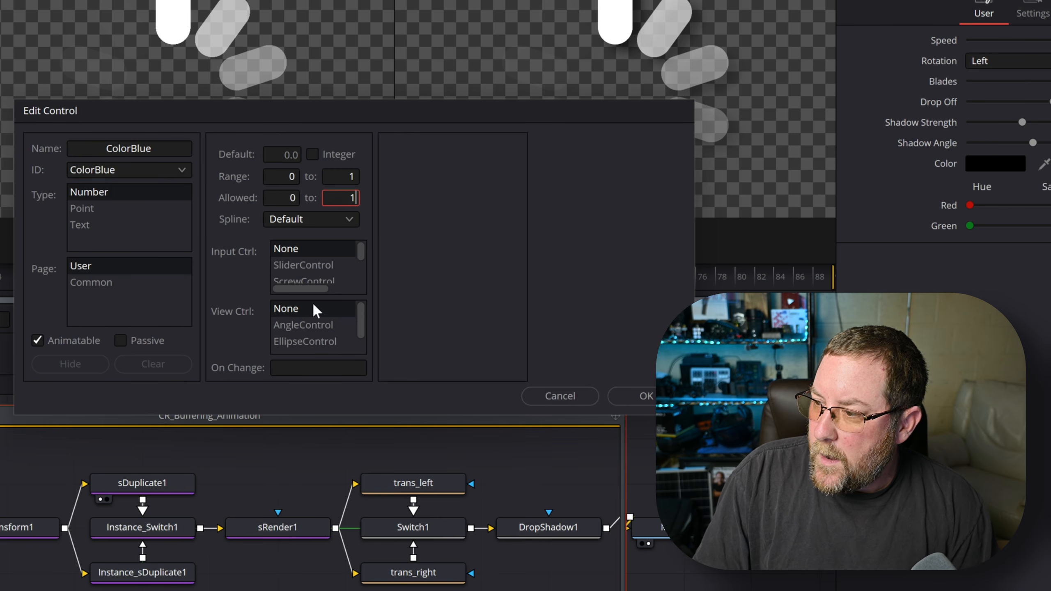
- Make ColorBlue a ColorControl in colour group 1 driving the Blue channel, and confirm
left_click_drag(358, 244, 361, 259)
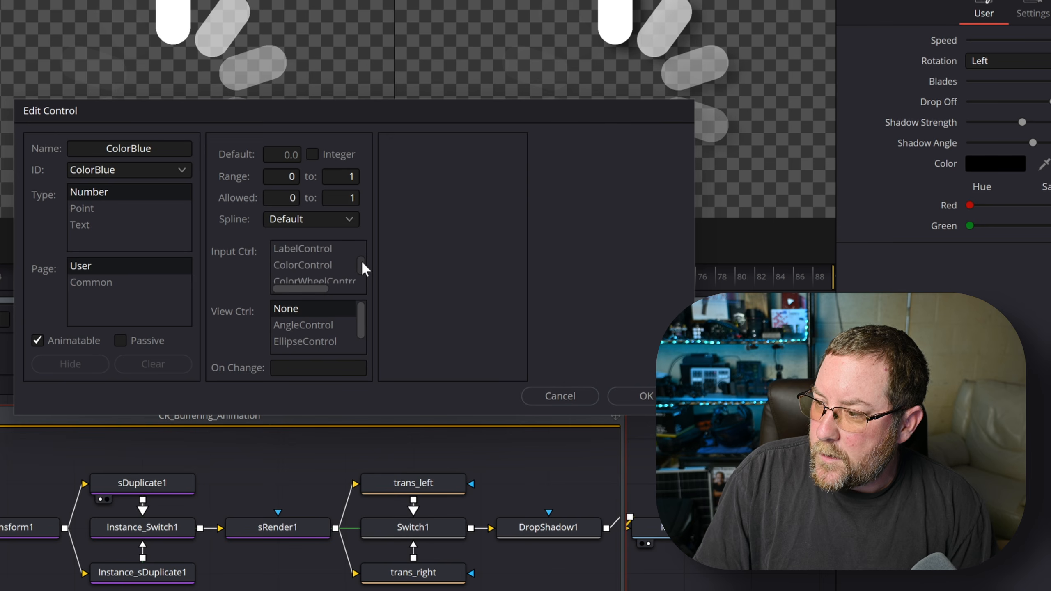
left_click(325, 267)
left_click(475, 150)
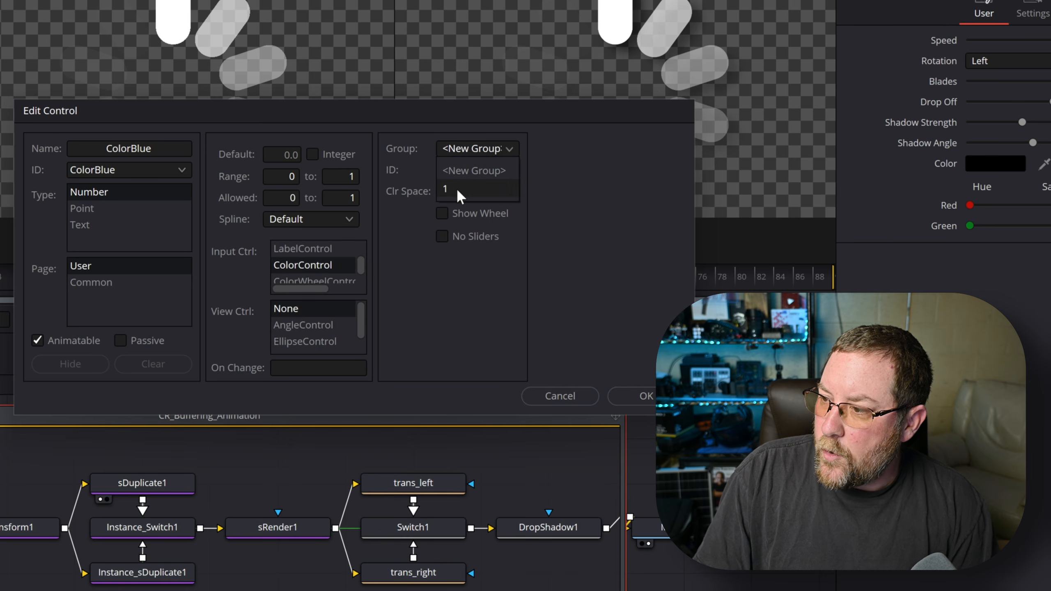
left_click(457, 188)
left_click(469, 166)
left_click(467, 224)
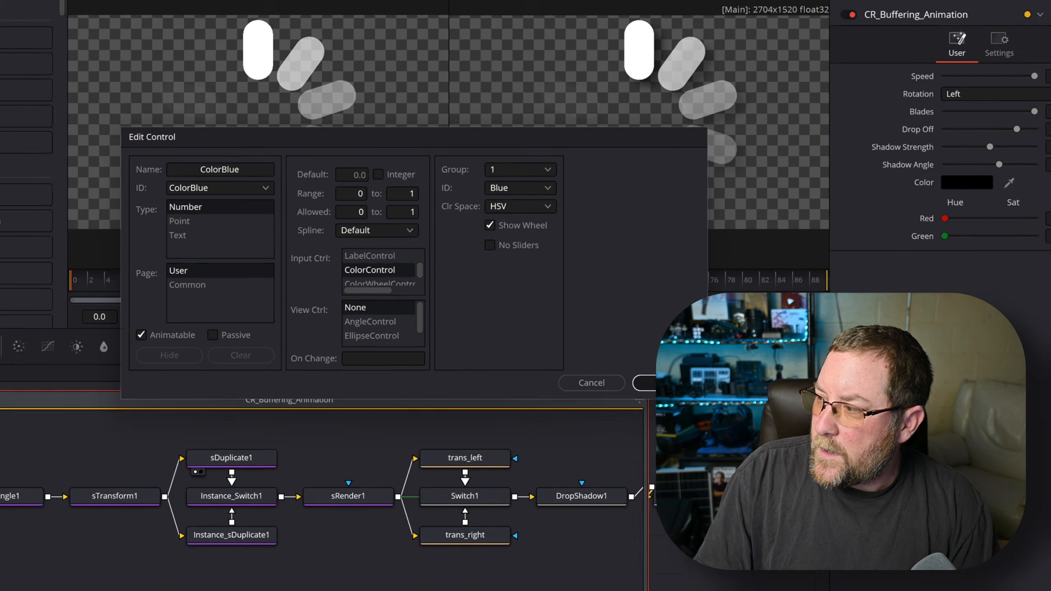
left_click(646, 395)
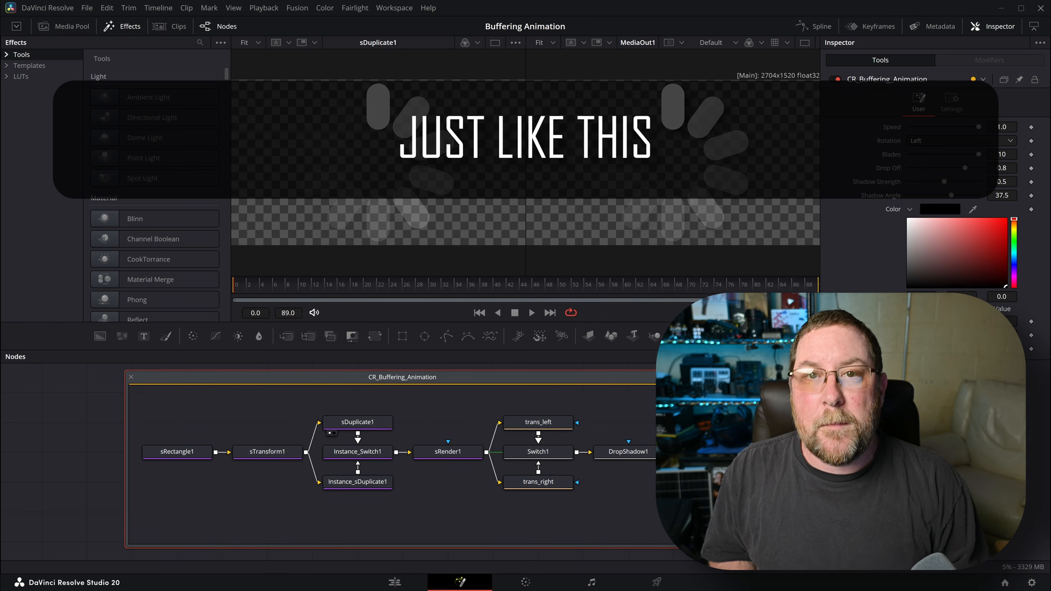
- On sRectangle1's Style settings, give the Red channel the expression Color
left_click(181, 453)
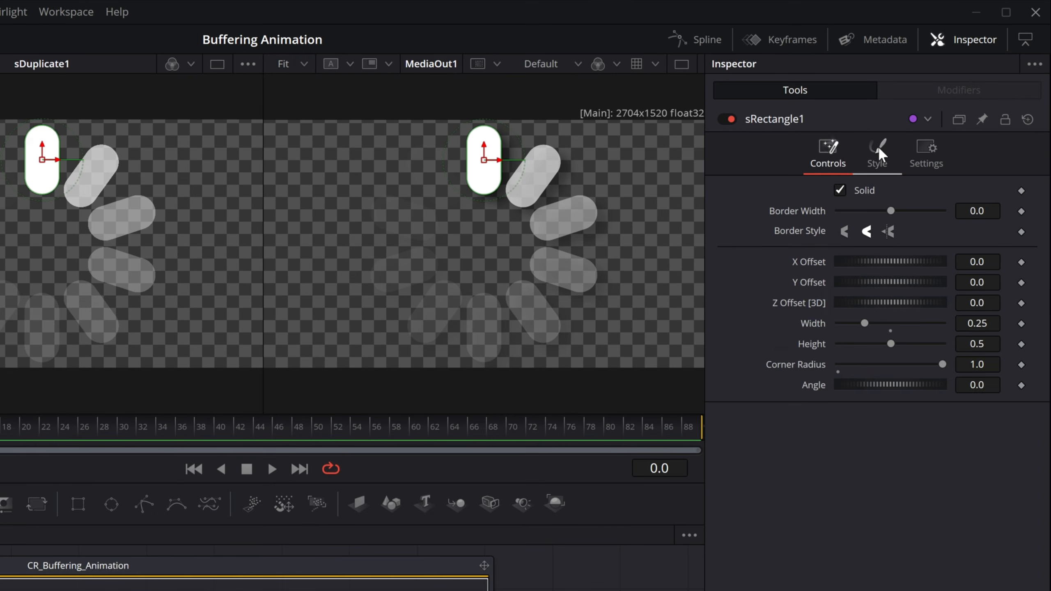
left_click(877, 149)
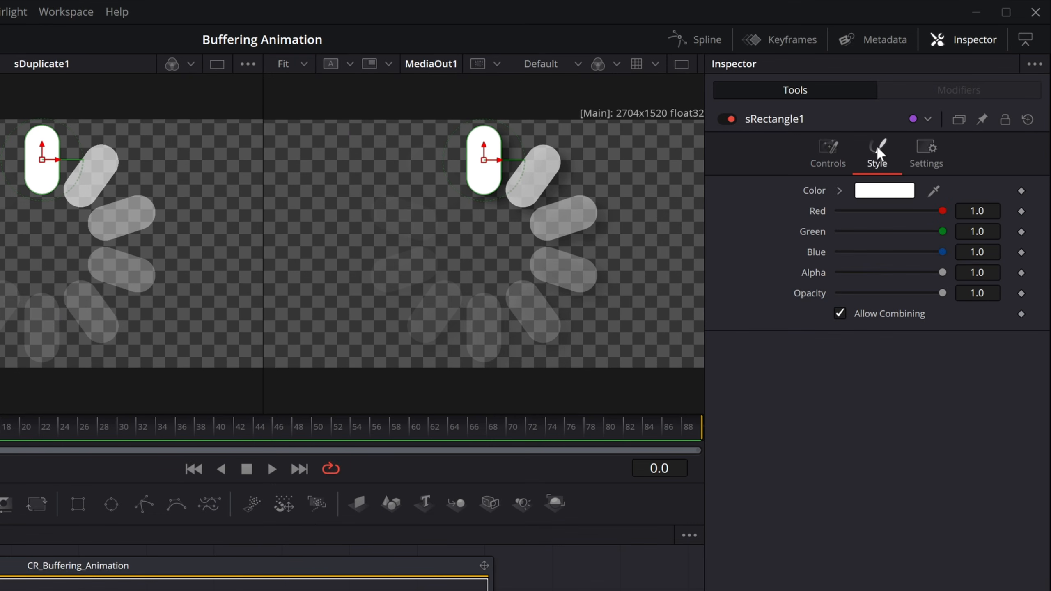
right_click(814, 211)
left_click(865, 472)
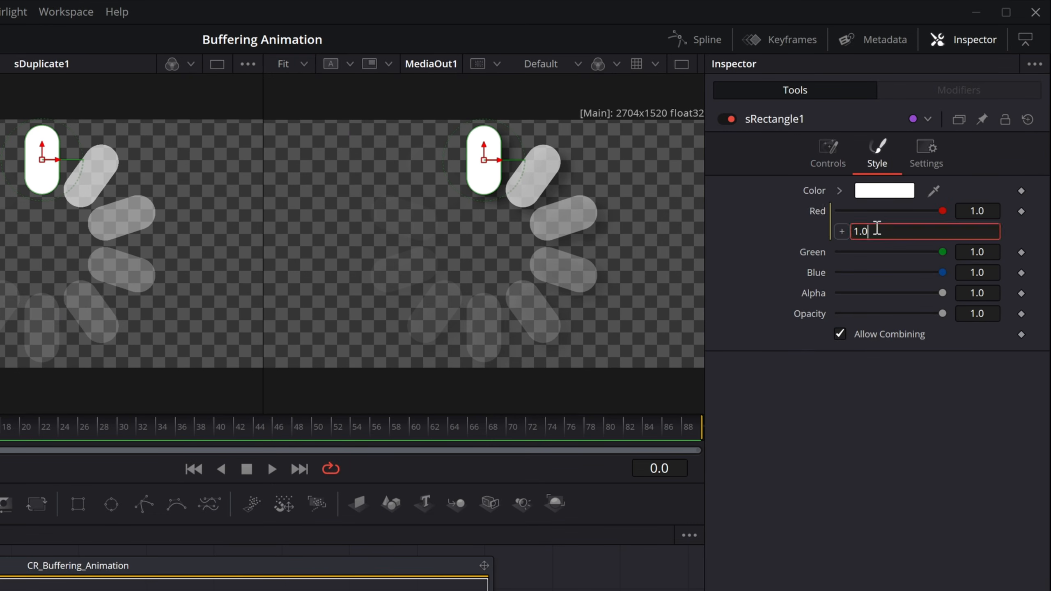
type("Color")
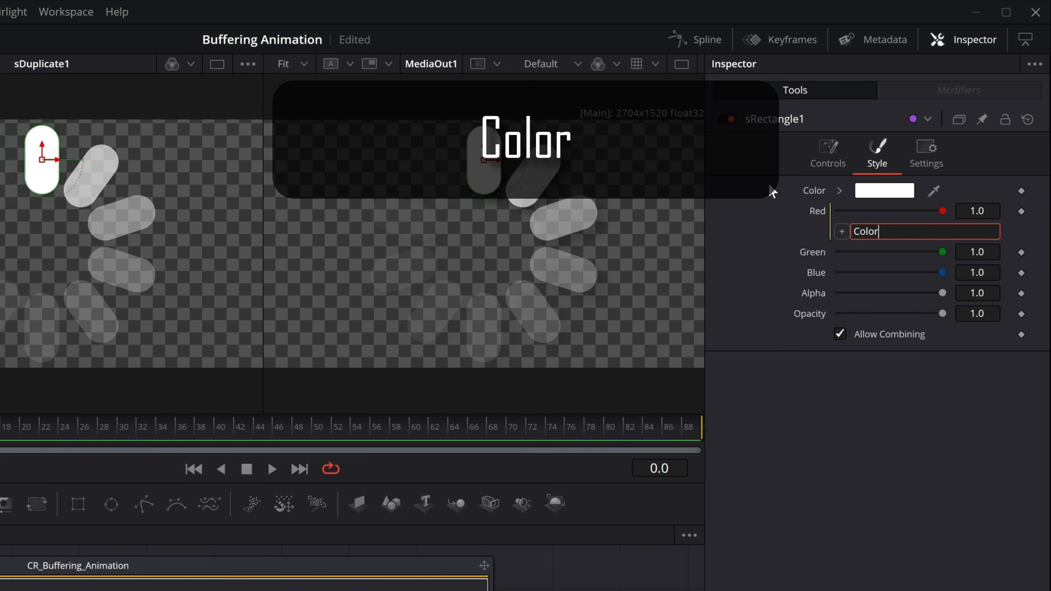
key("Return")
- Give sRectangle1's Green and Blue channels the expressions ColorGreen and ColorBlue
right_click(817, 254)
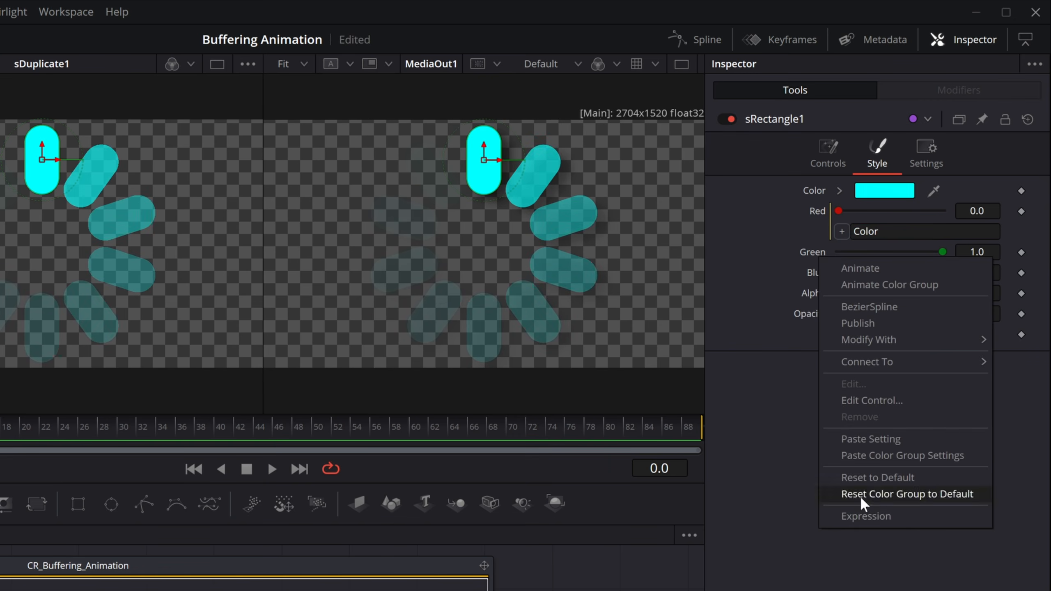
left_click(868, 513)
type("ColorGreen")
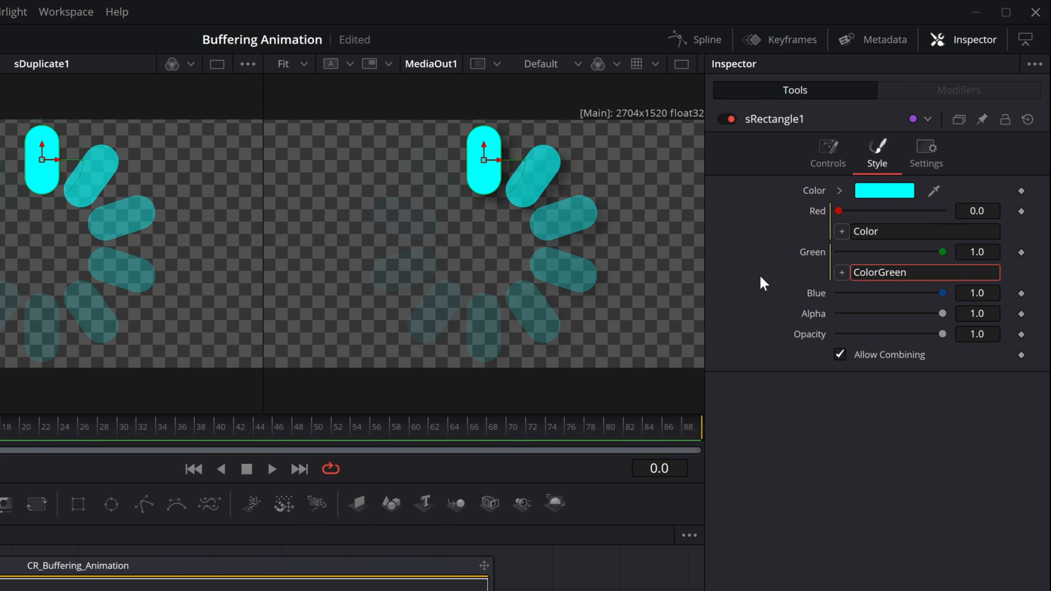
key("Return")
right_click(814, 293)
left_click(876, 551)
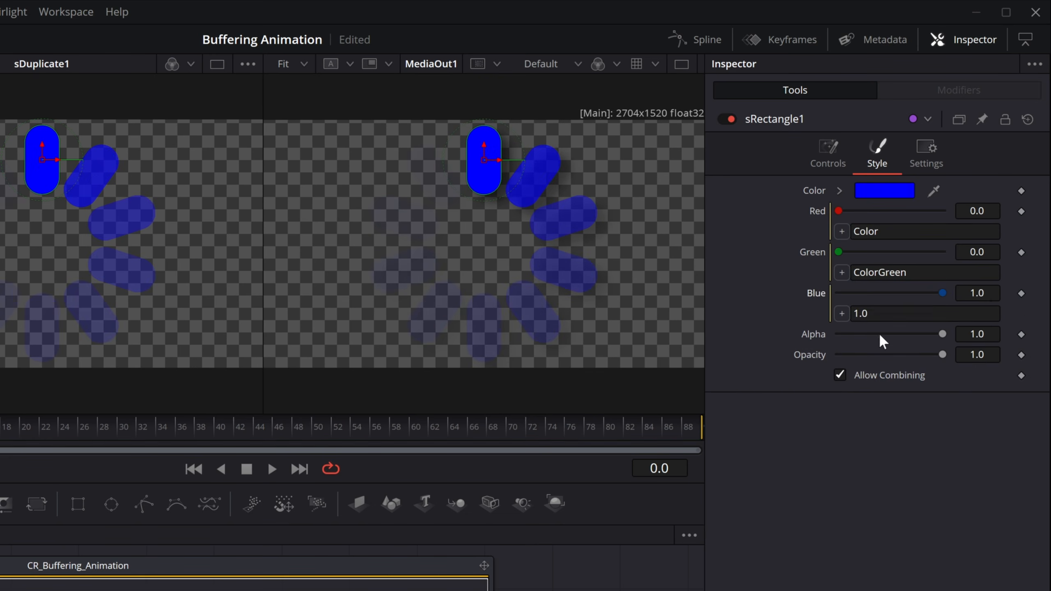
type("ColorBlue")
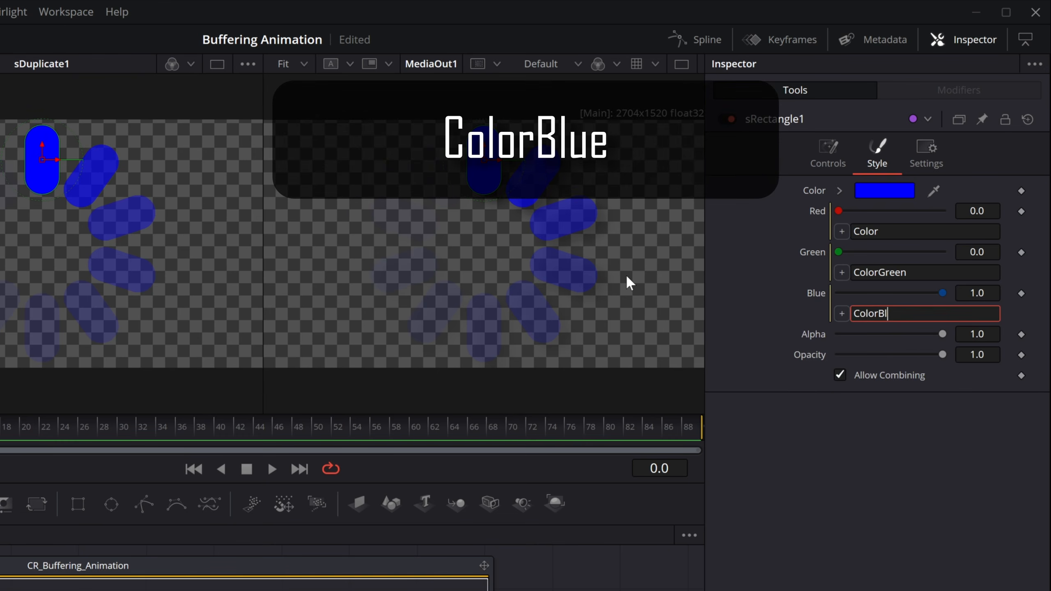
key("Tab")
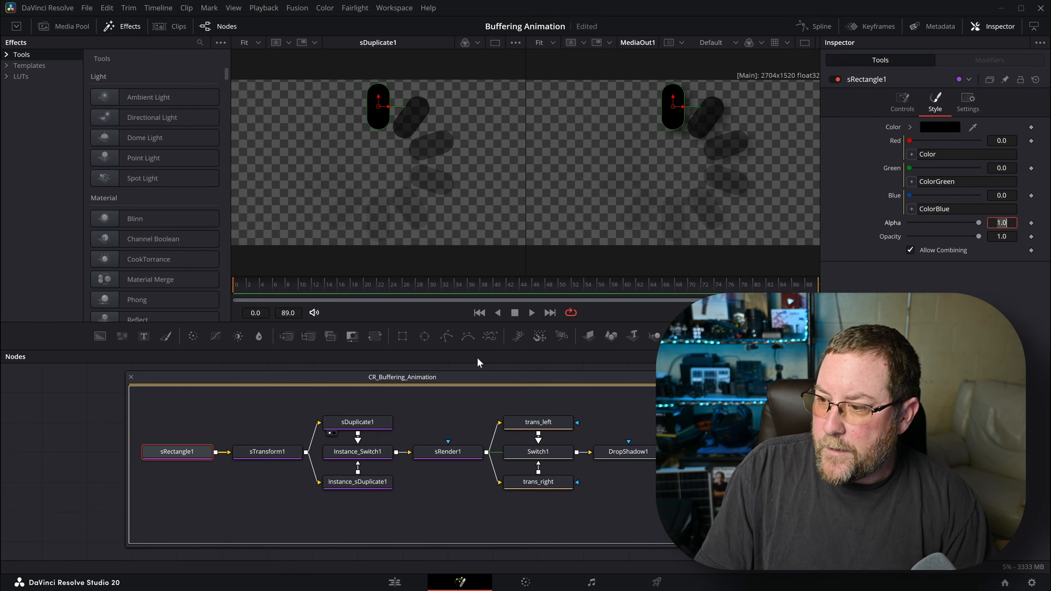
- Set the CR_Buffering_Animation macro's Color to pure white (#ffffff)
left_click(463, 379)
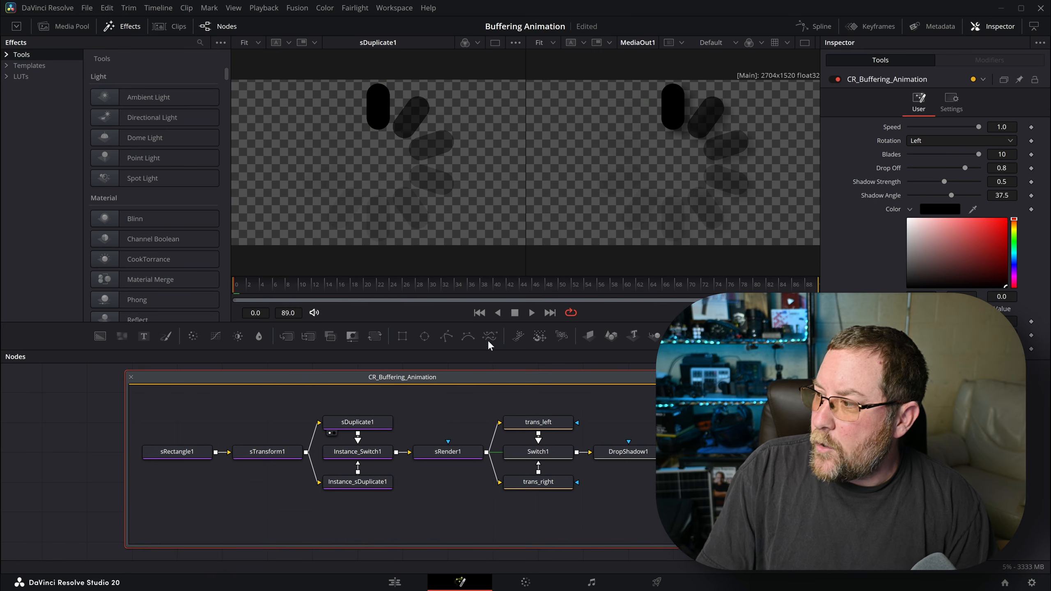
left_click(932, 207)
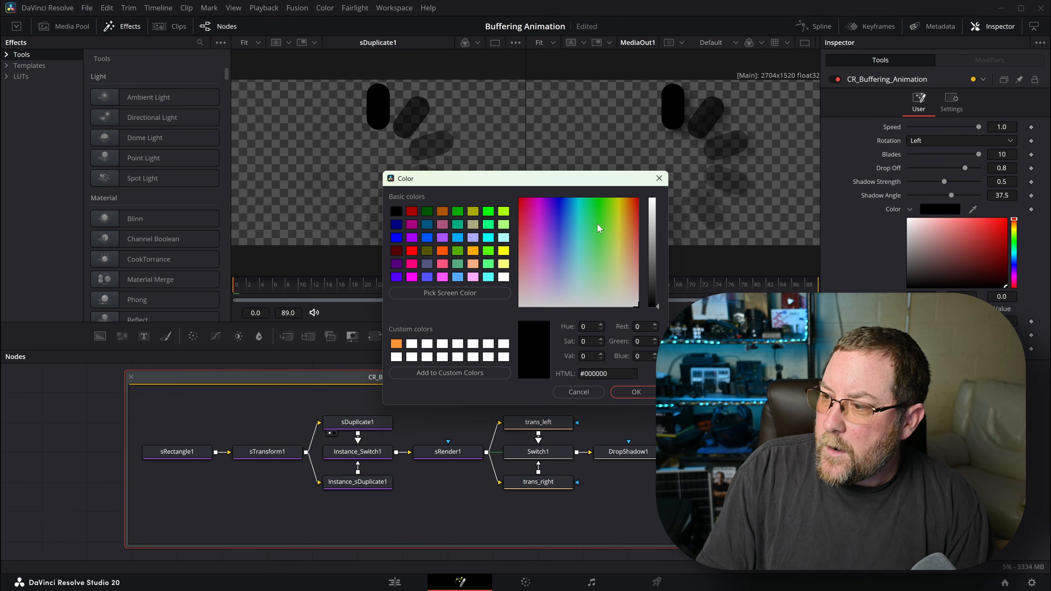
left_click(501, 278)
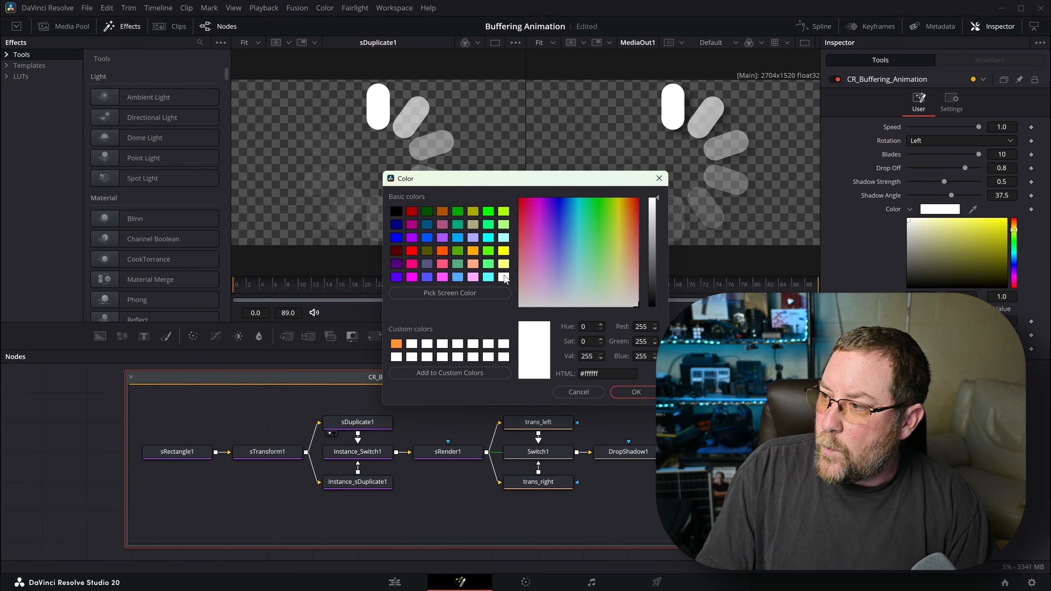
left_click(652, 392)
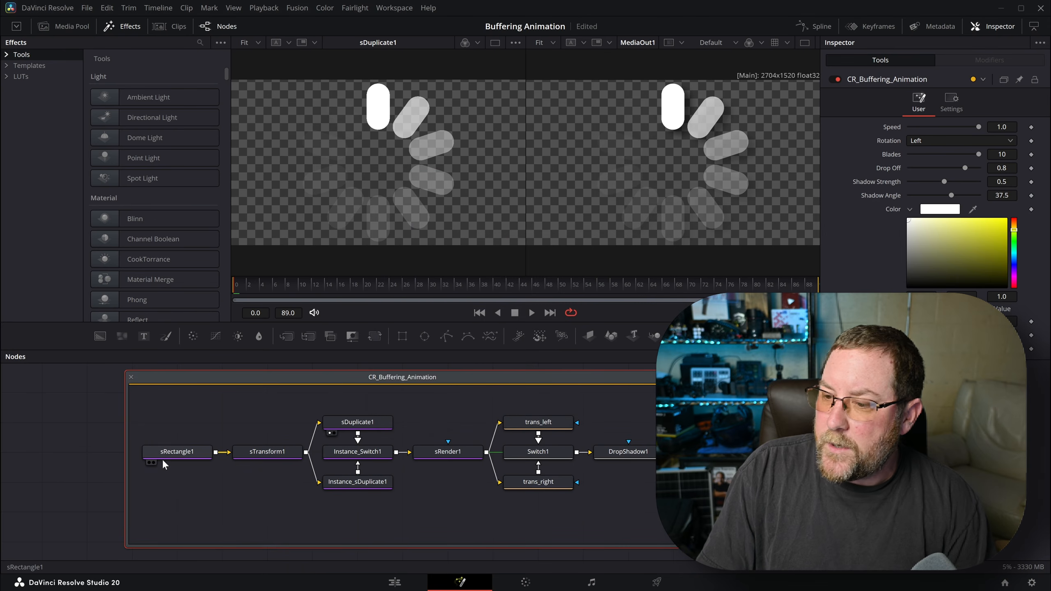
left_click(349, 424)
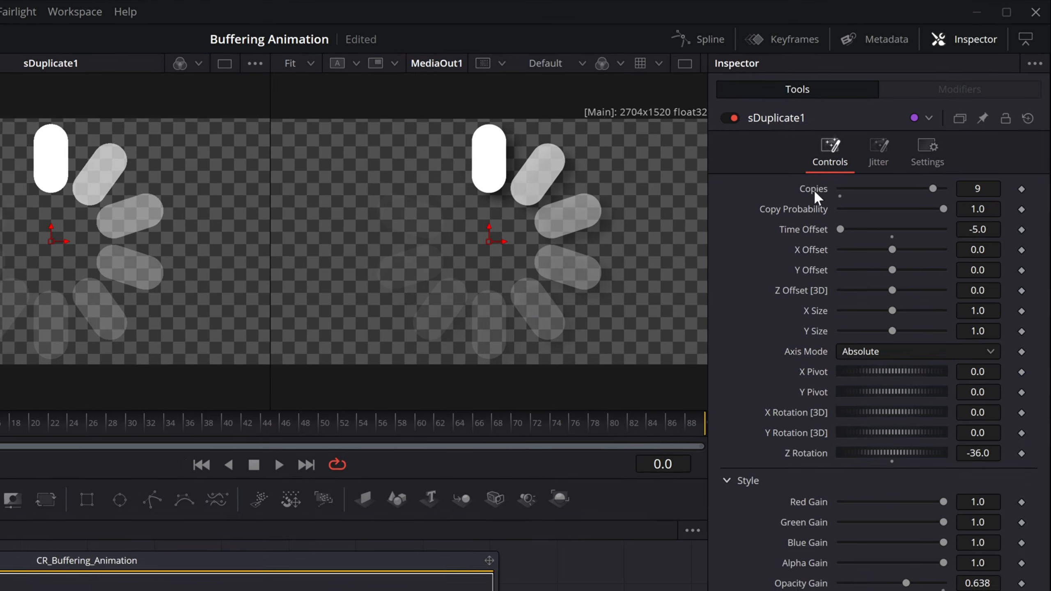
- Give sDuplicate1 expressions: Copies = Blades-1, Z Rotation = -360/(Copies+1), Opacity Gain = (DropOff/10)*Blades
right_click(890, 127)
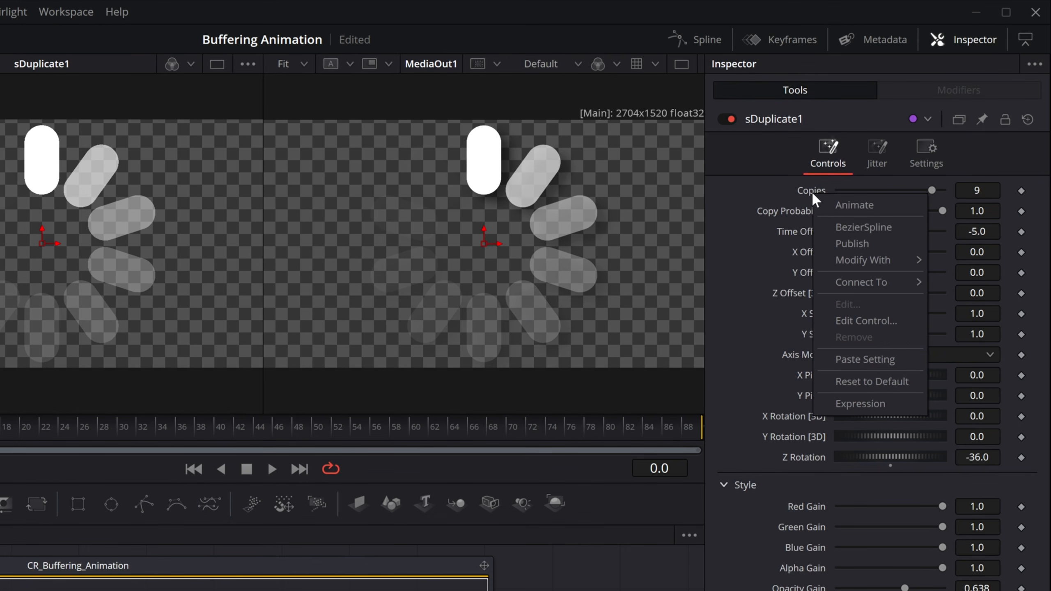
left_click(856, 404)
type("Blades-1")
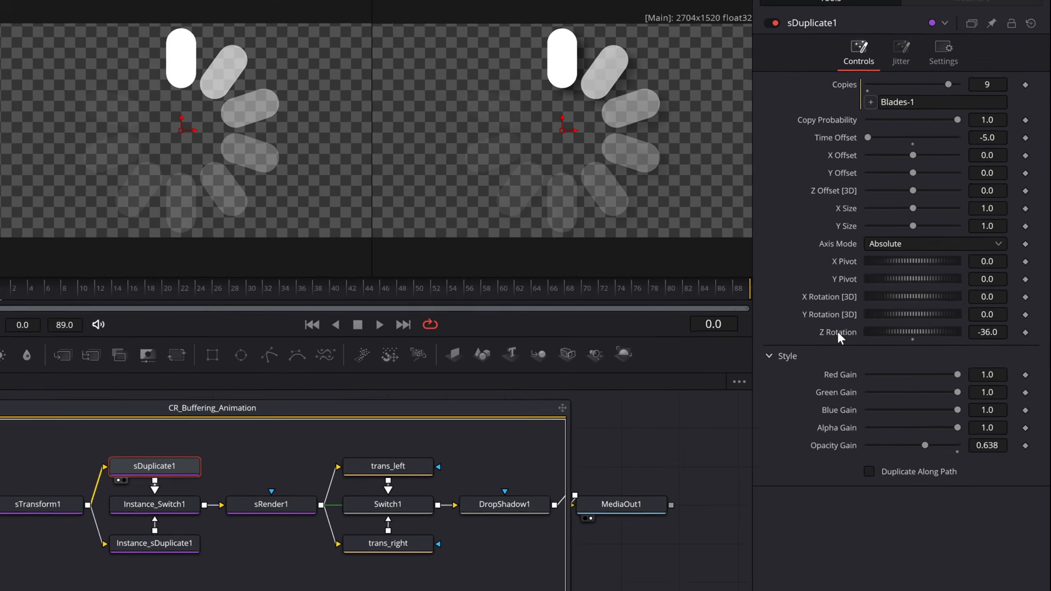
right_click(803, 477)
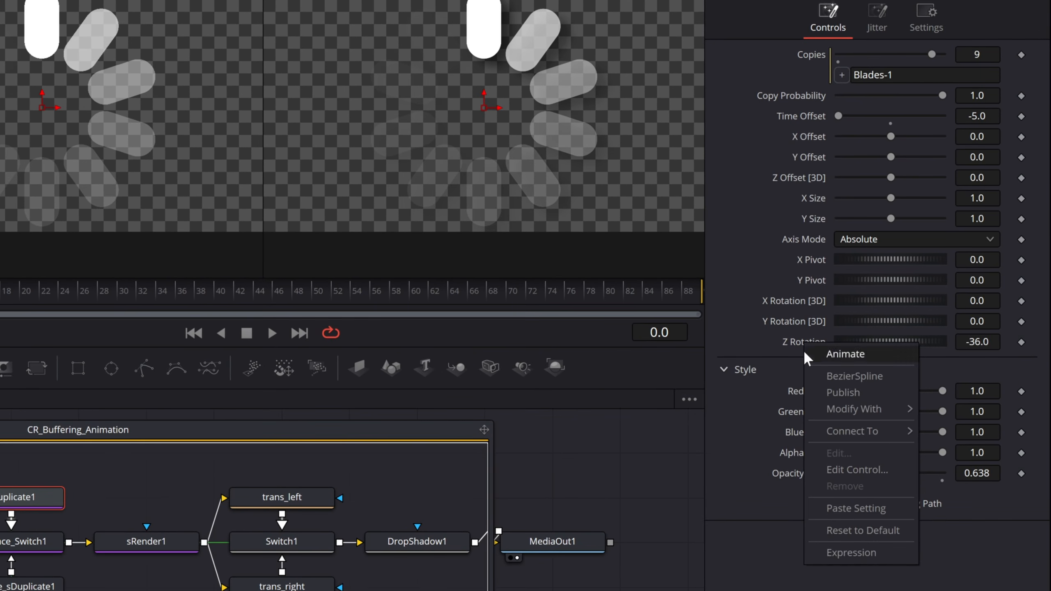
left_click(844, 552)
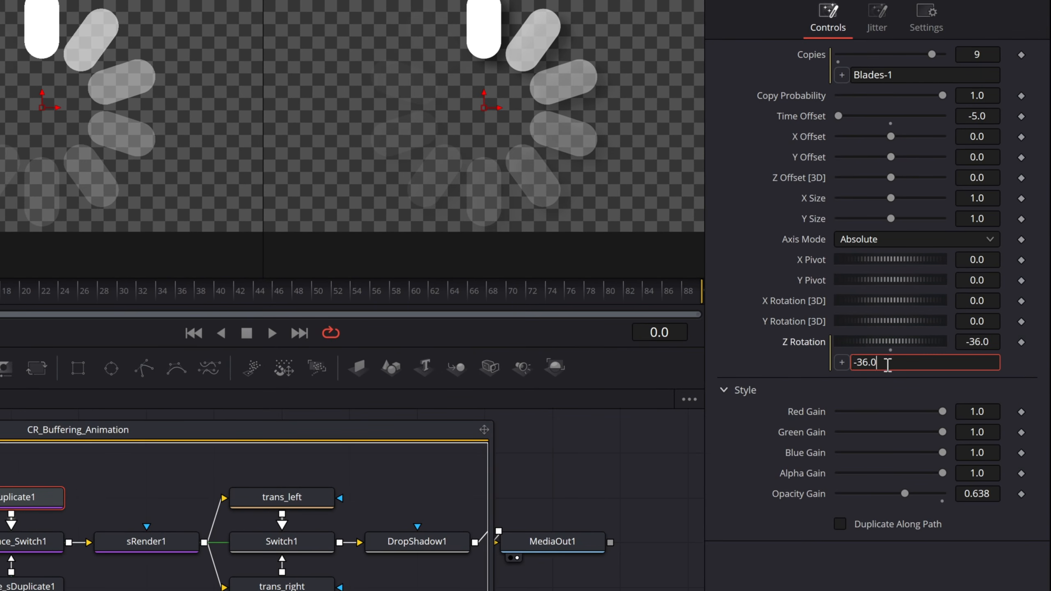
type("-360/(Copies+1)")
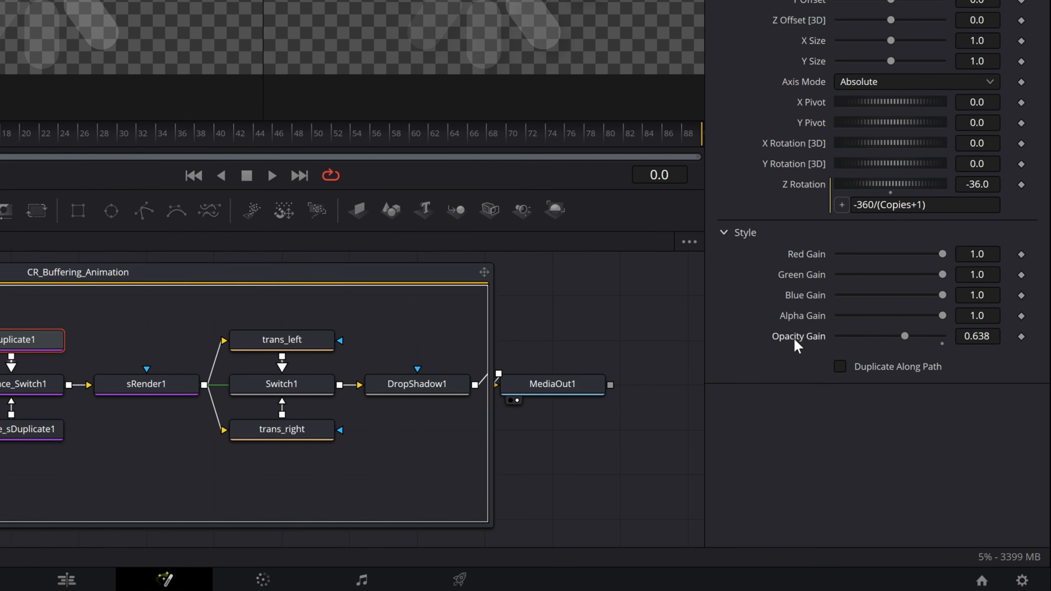
right_click(879, 420)
left_click(834, 549)
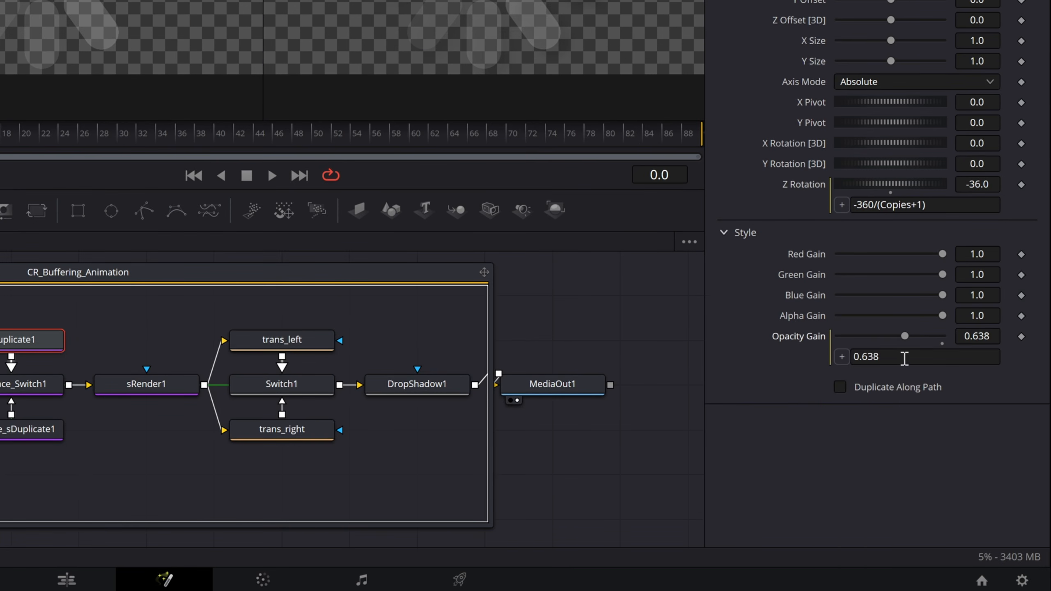
type("(DropOff/10)*Blades")
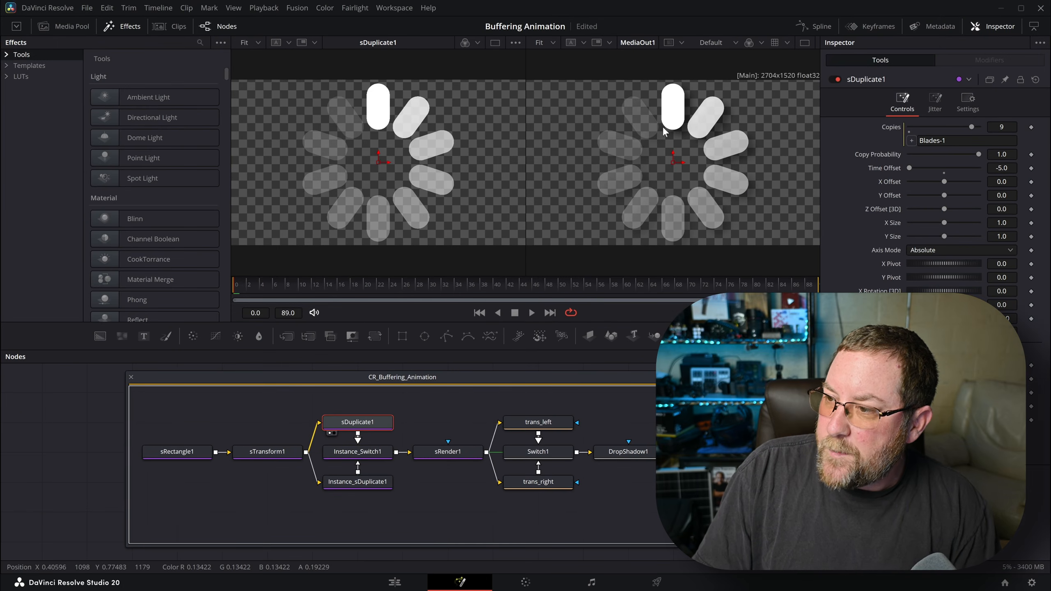
- Deinstance Instance_sDuplicate1's Z Rotation and change its expression to 360/(Copies+1)
left_click(355, 481)
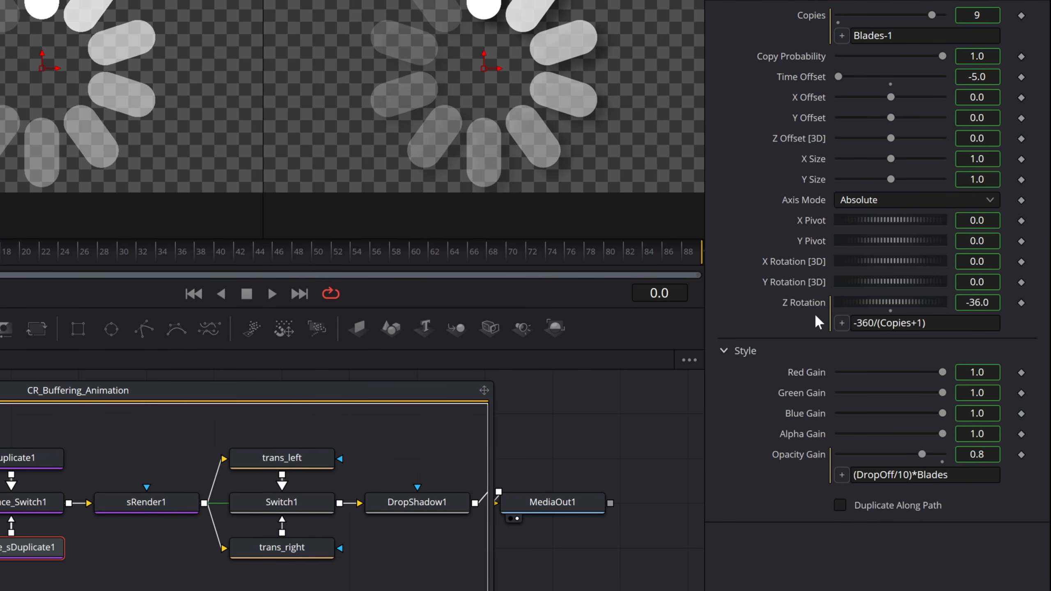
right_click(800, 302)
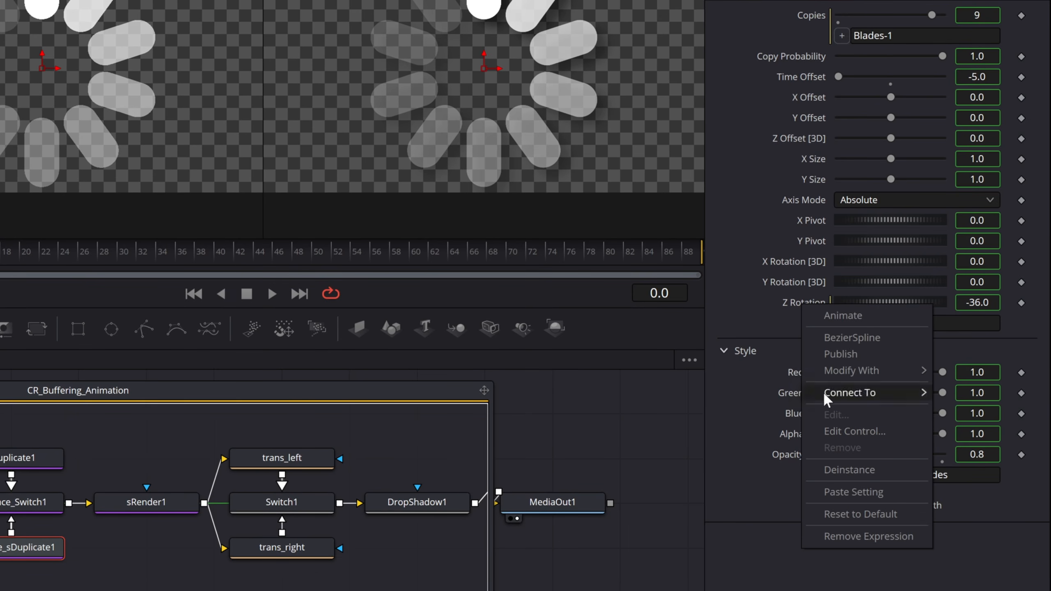
left_click(846, 470)
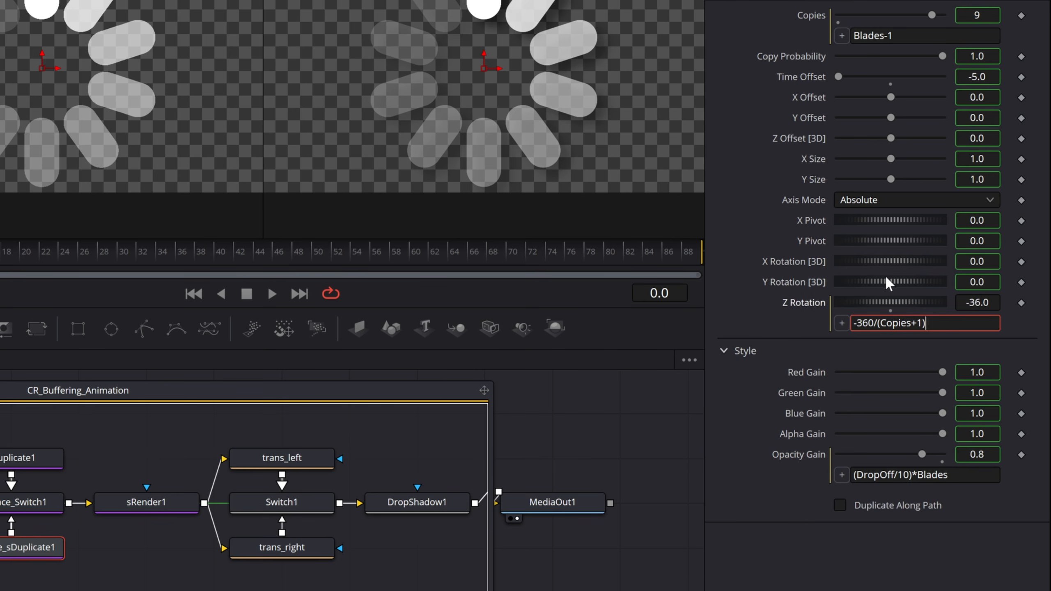
key("Home")
key("Delete")
key("Return")
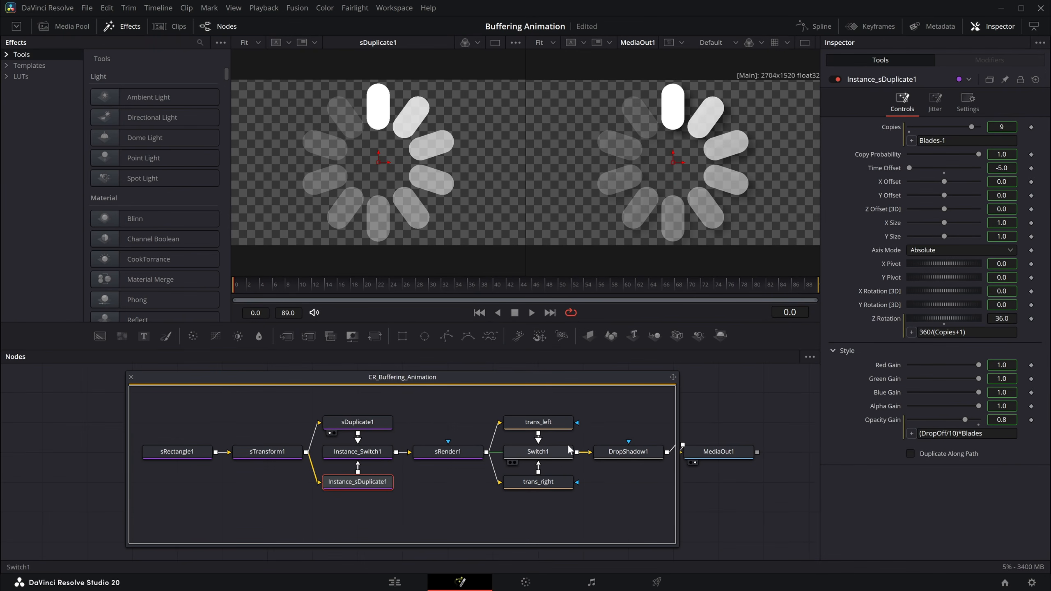
- Set Switch1's Source expression to Rotation, then check Instance_Switch1
left_click(548, 451)
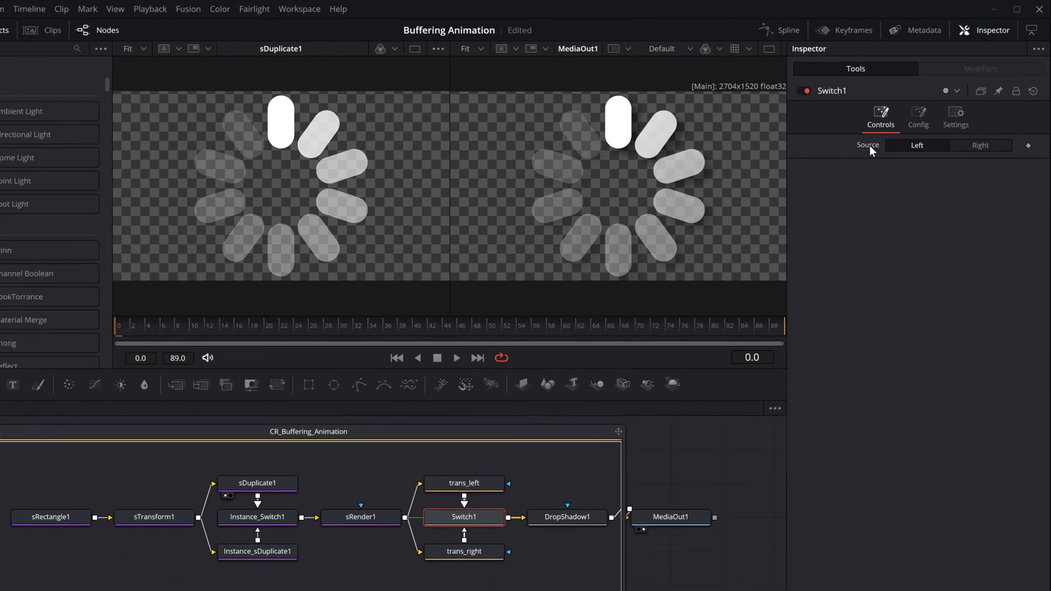
right_click(889, 127)
left_click(914, 267)
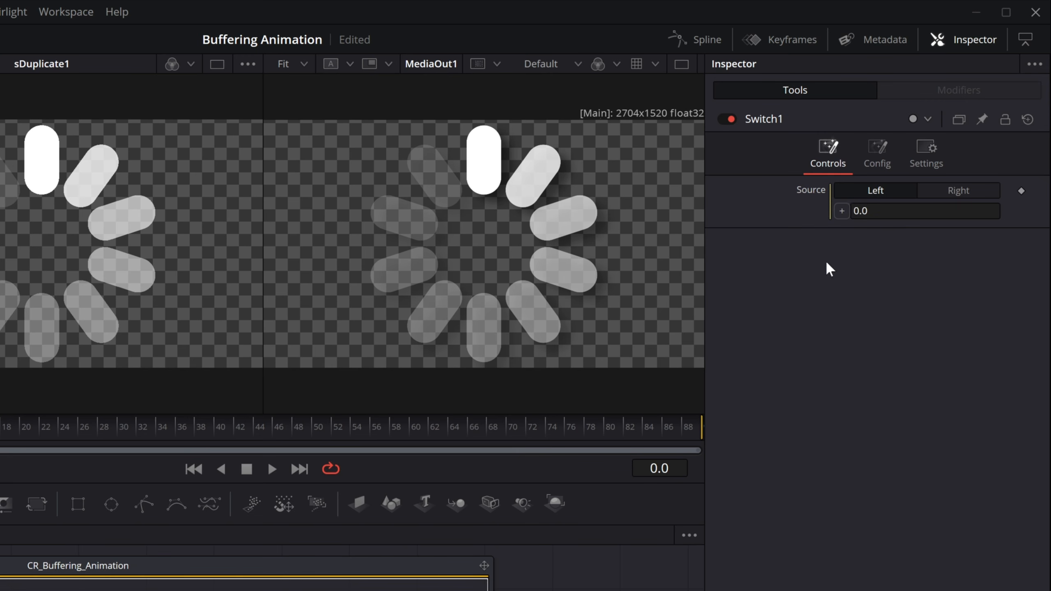
type("Rotation")
key("Return")
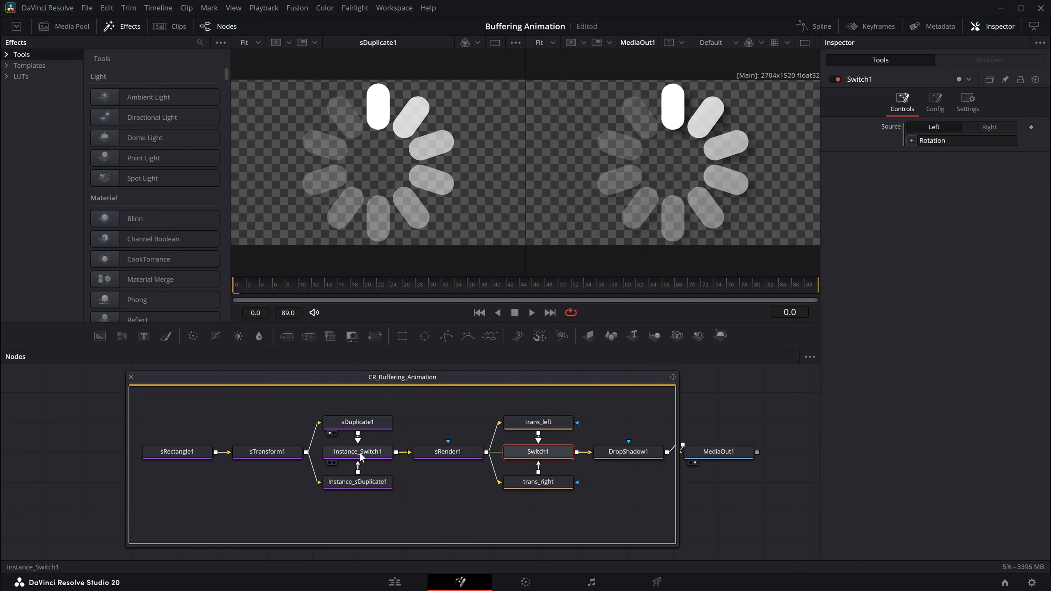
left_click(358, 455)
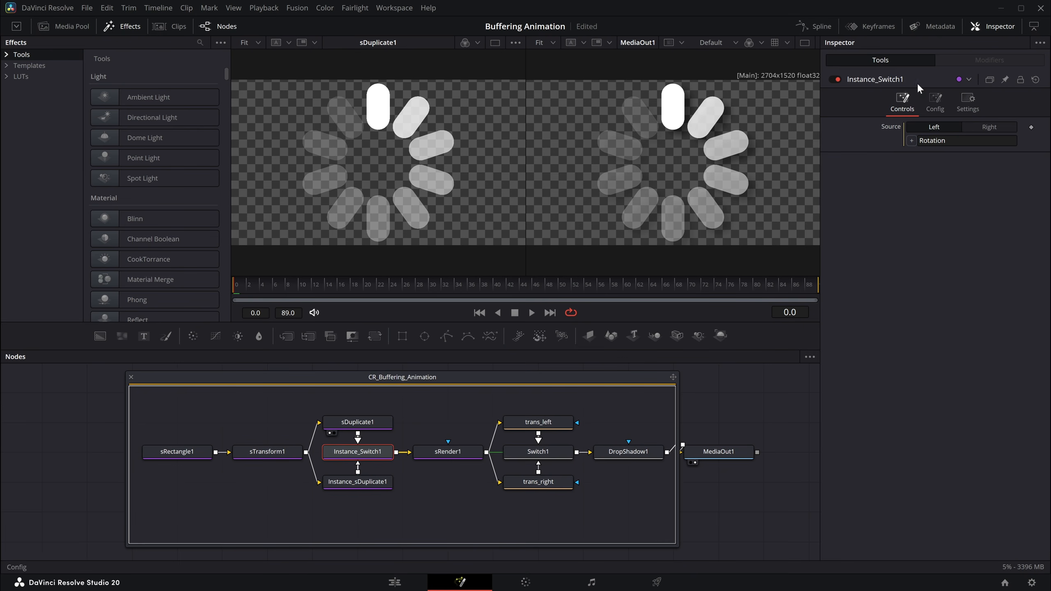
- Give trans_left's Angle the floor(time…)*(360/Blades) expression and trans_right's Angle its negated form
left_click(548, 423)
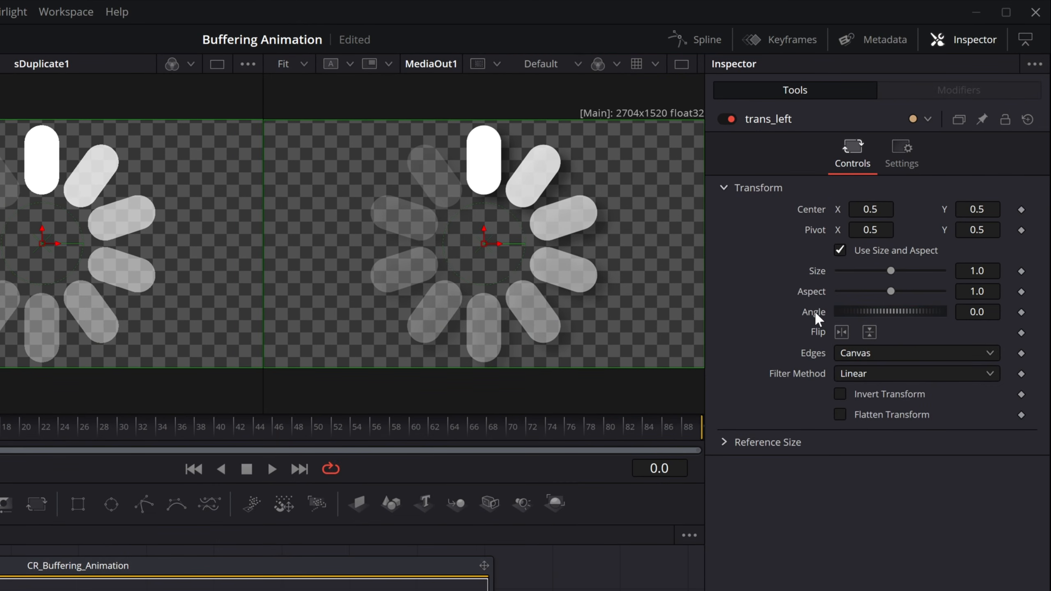
right_click(814, 315)
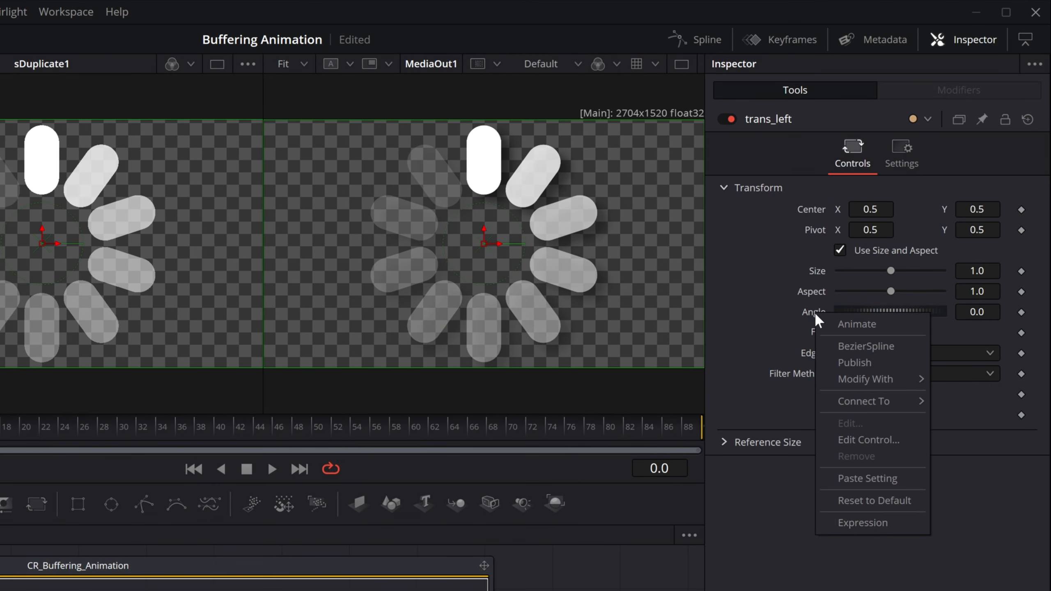
left_click(859, 518)
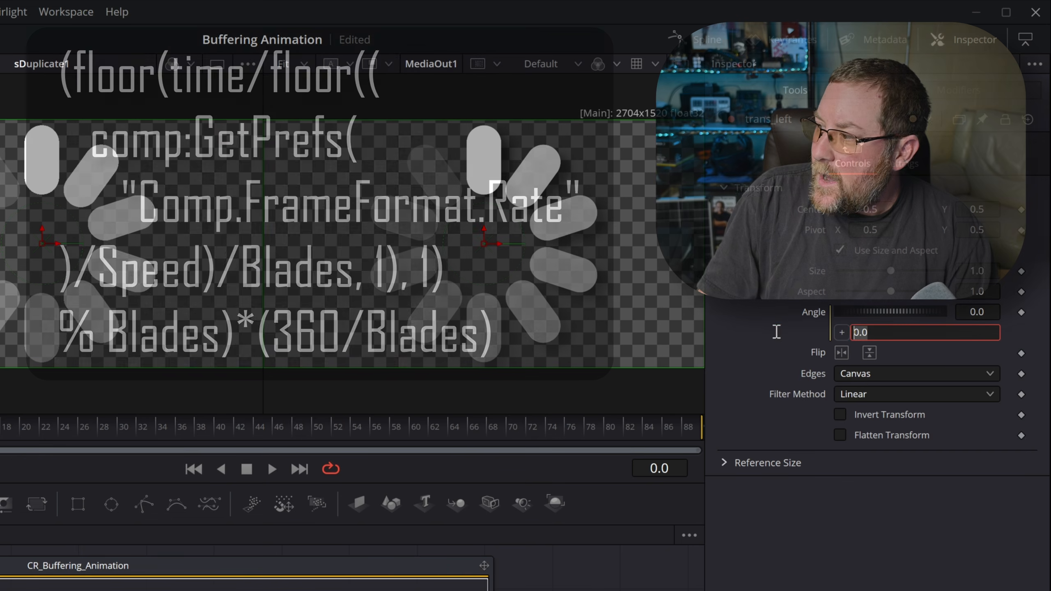
type("(floor(time/floor((comp:GetPrefs(\"Comp.FrameFormat.Rate\")/Speed)/Blades, 1), 1) % Blades)*(360/Blades)")
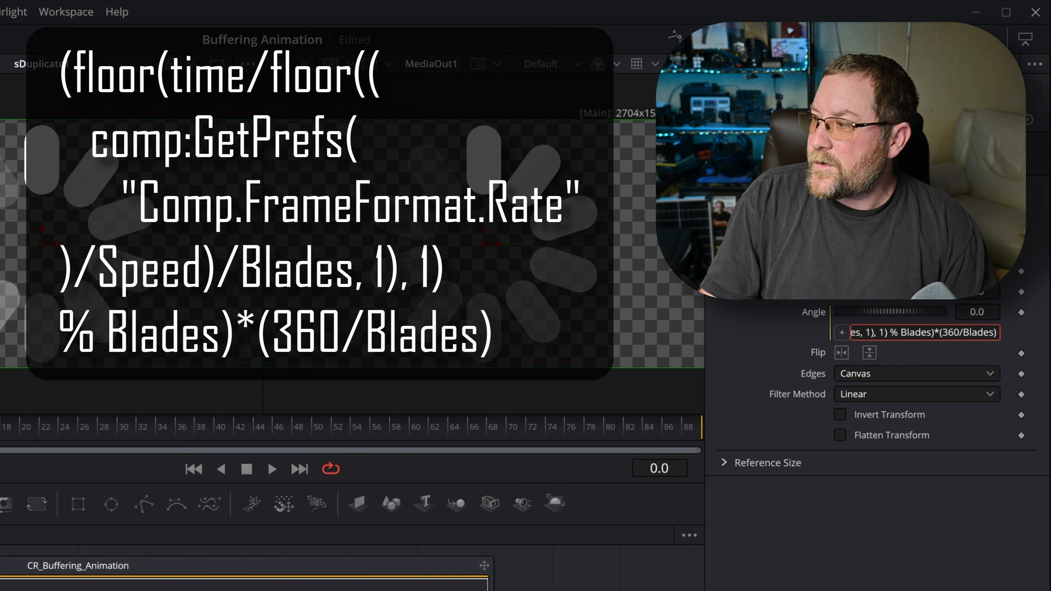
key("Return")
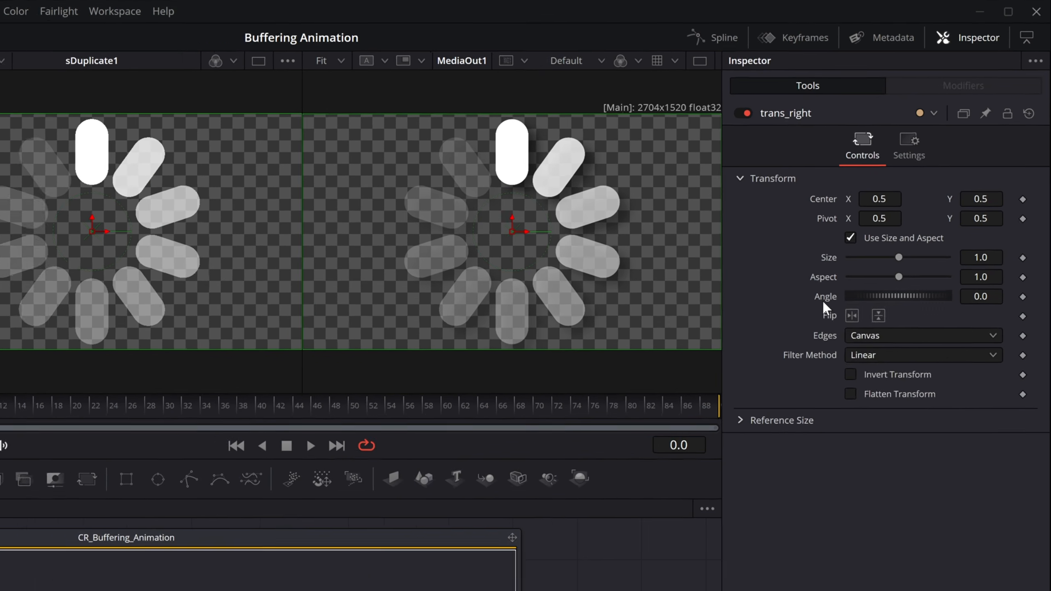
right_click(890, 208)
left_click(846, 523)
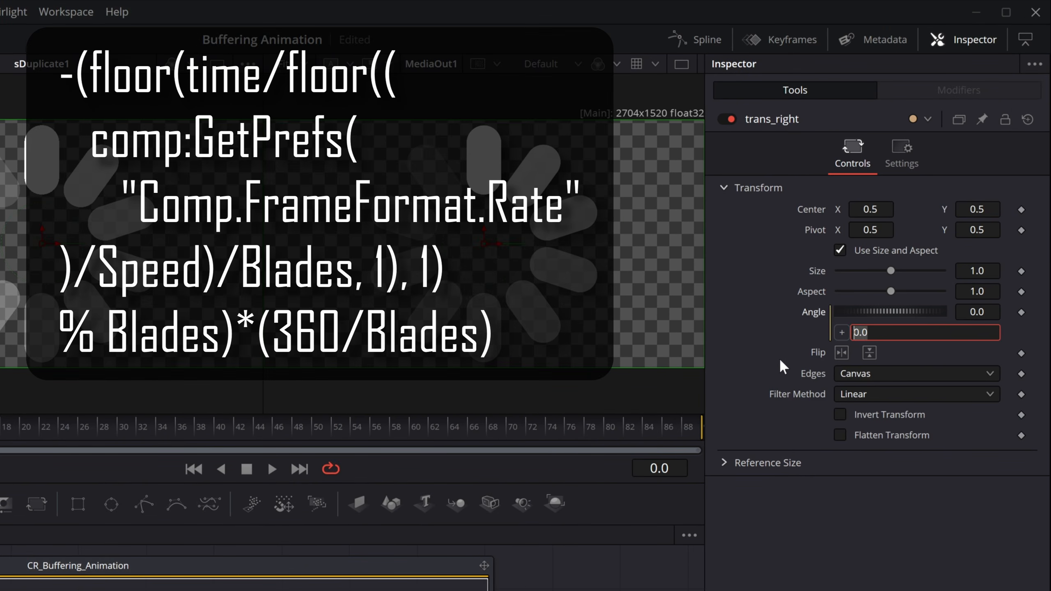
key("Home")
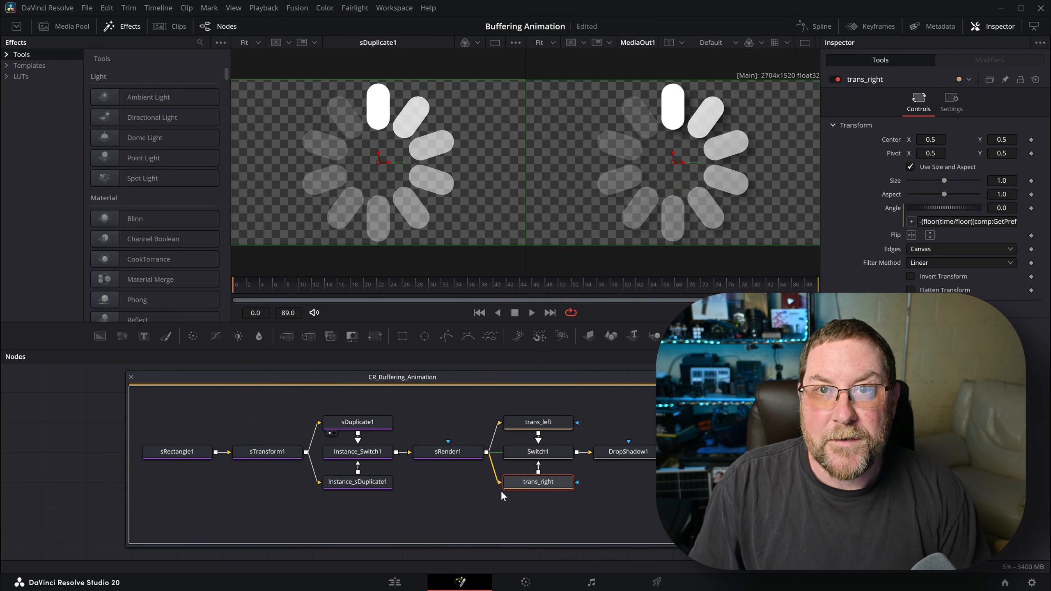
- Set DropShadow1's Shadow Strength expression to ShadowStrength and Drop Angle to ShadowAngle
left_click(614, 454)
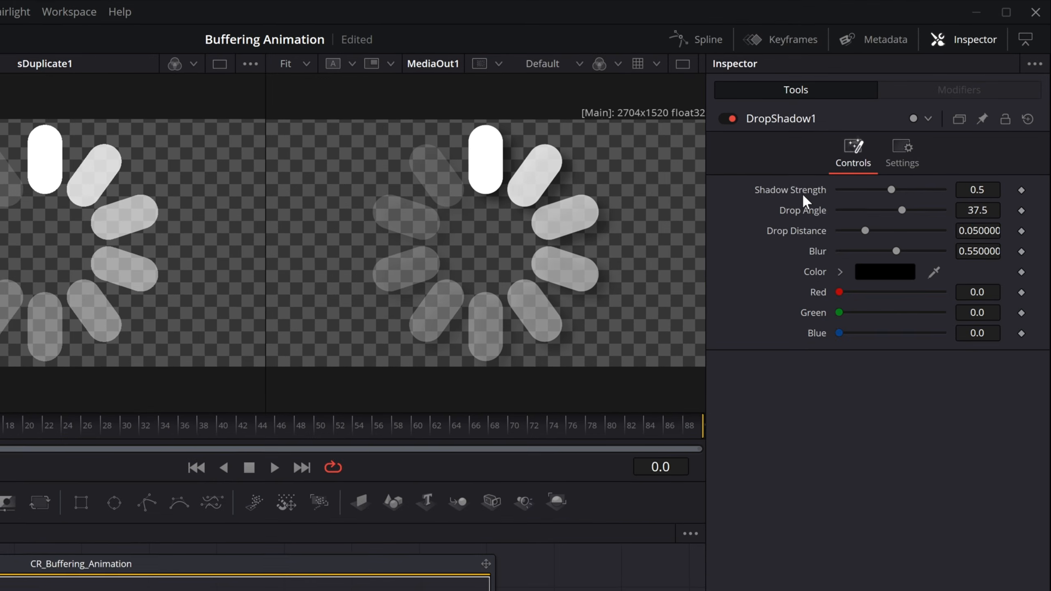
right_click(882, 135)
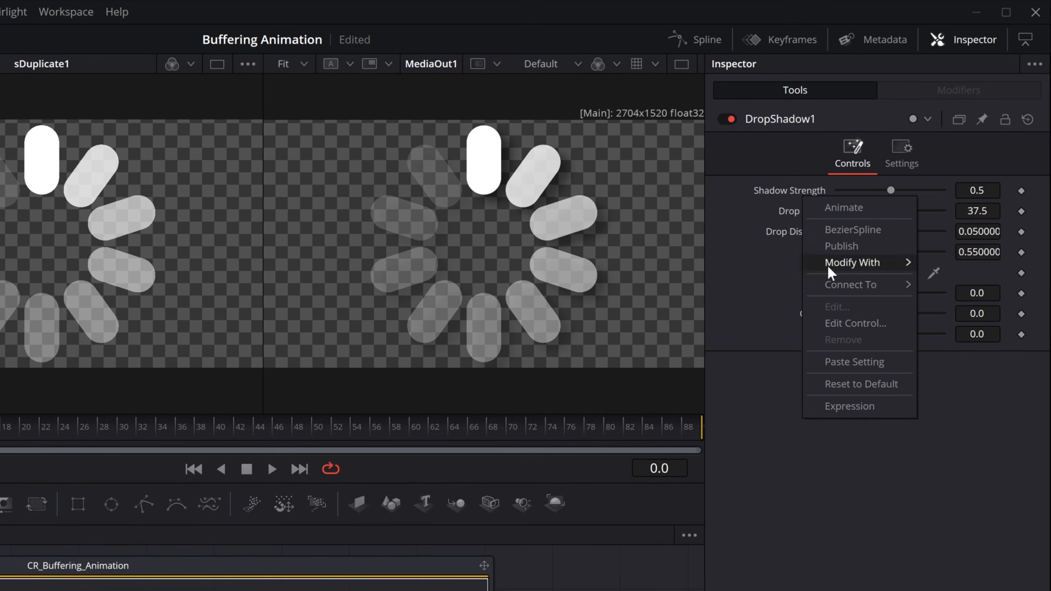
left_click(852, 405)
type("ShadowStrength")
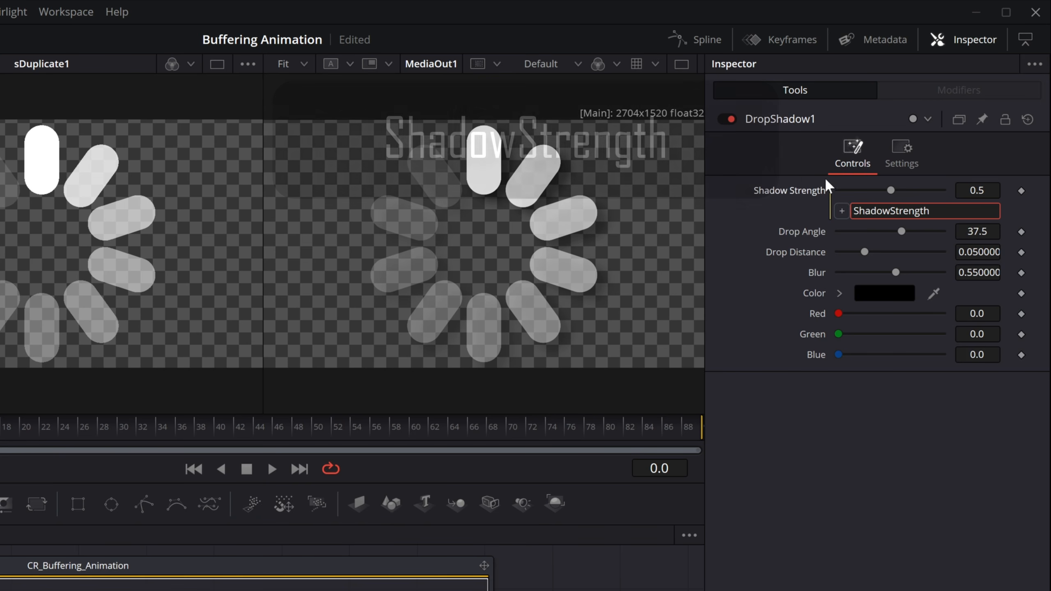
right_click(804, 230)
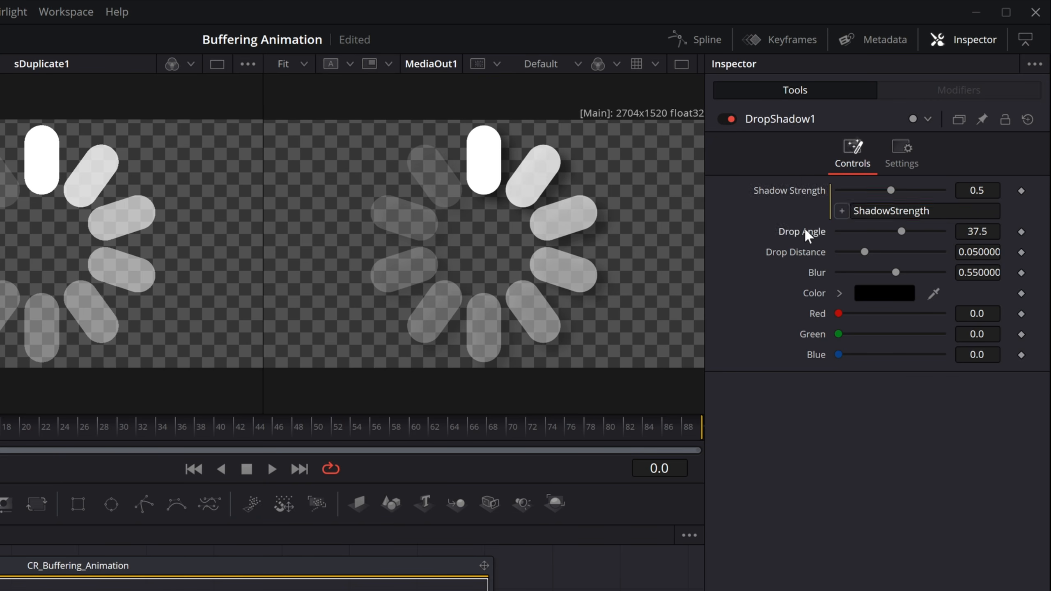
left_click(847, 440)
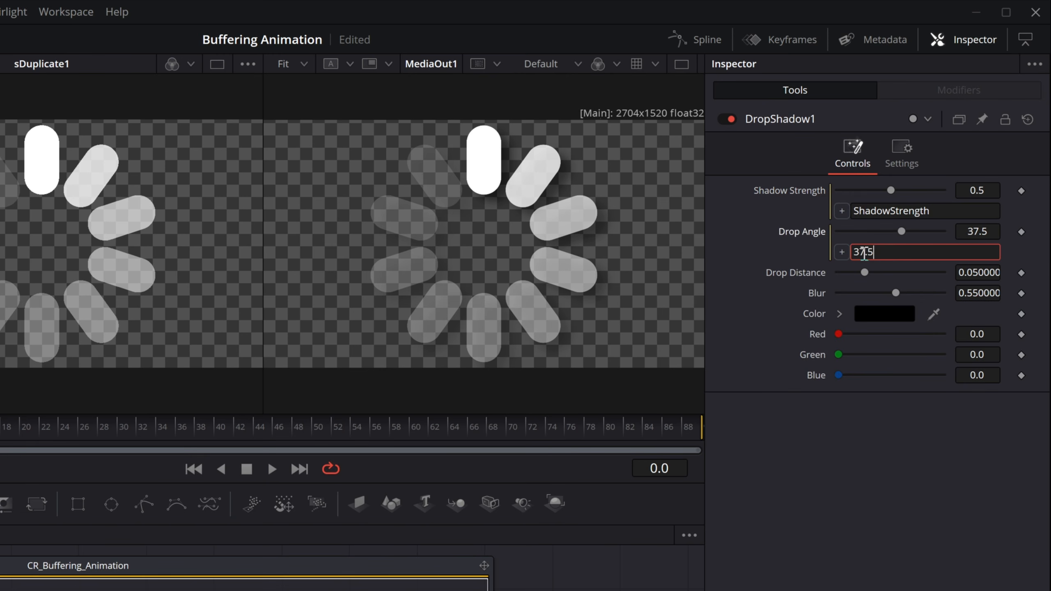
key("BackSpace")
key("BackSpace")
key("BackSpace")
key("BackSpace")
type("Shadow")
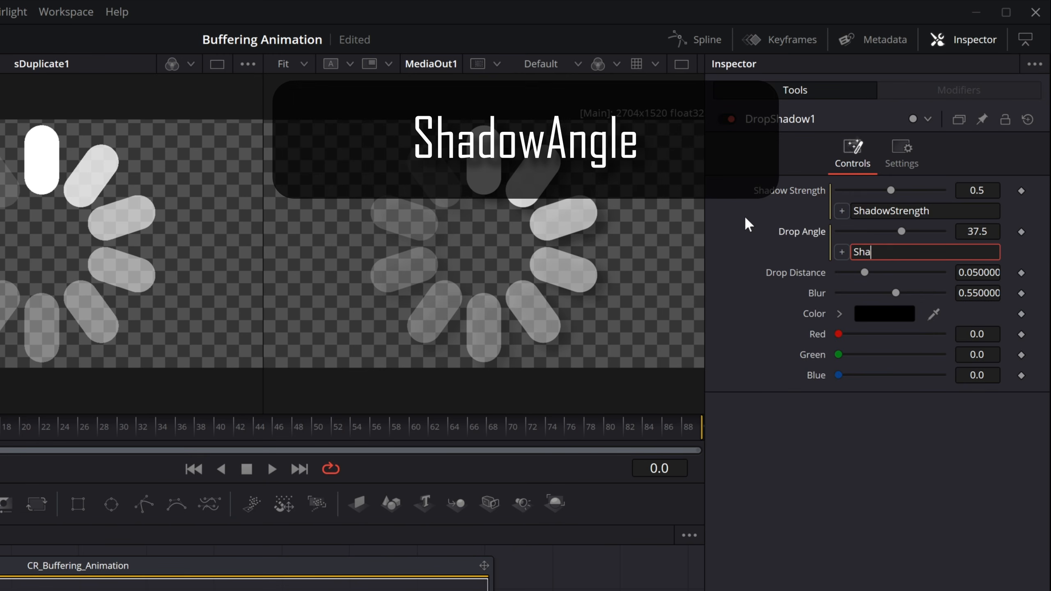
type("Angle")
key("Return")
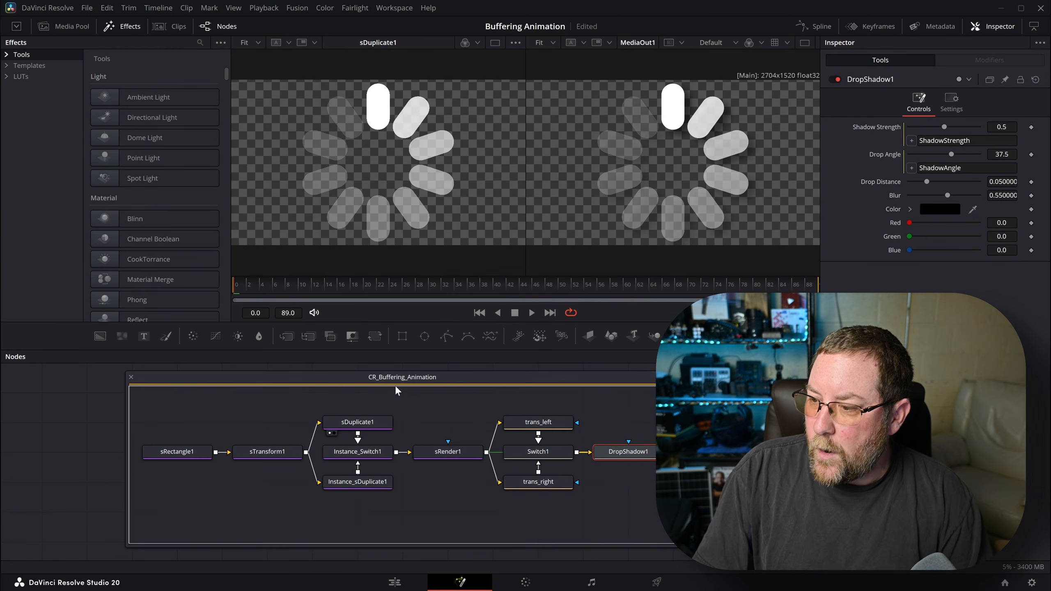
- Toggle the macro's Rotation between Right and Left while scrubbing the timeline to preview
left_click(399, 379)
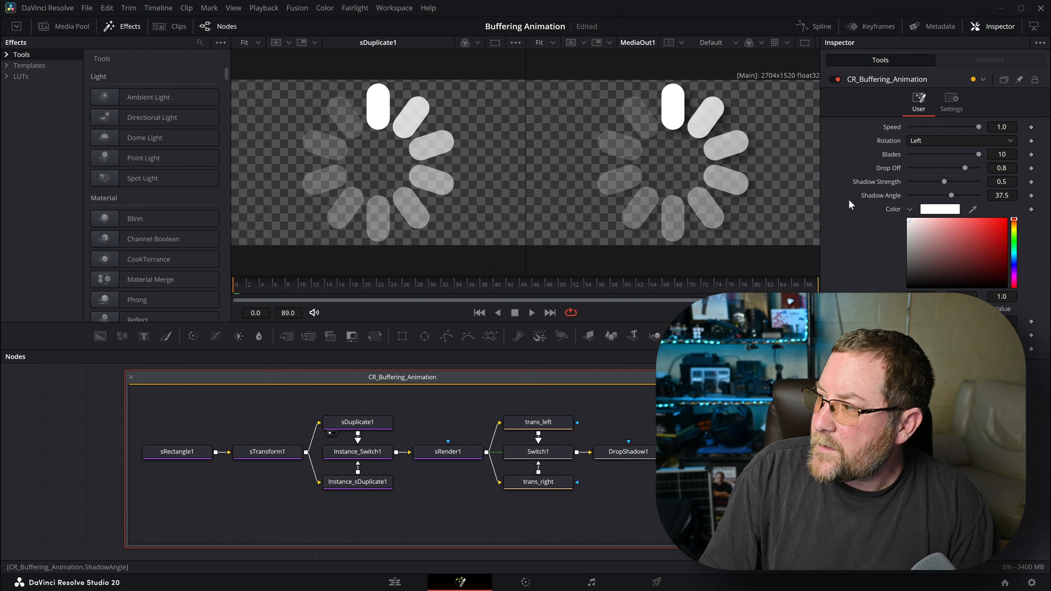
left_click(922, 140)
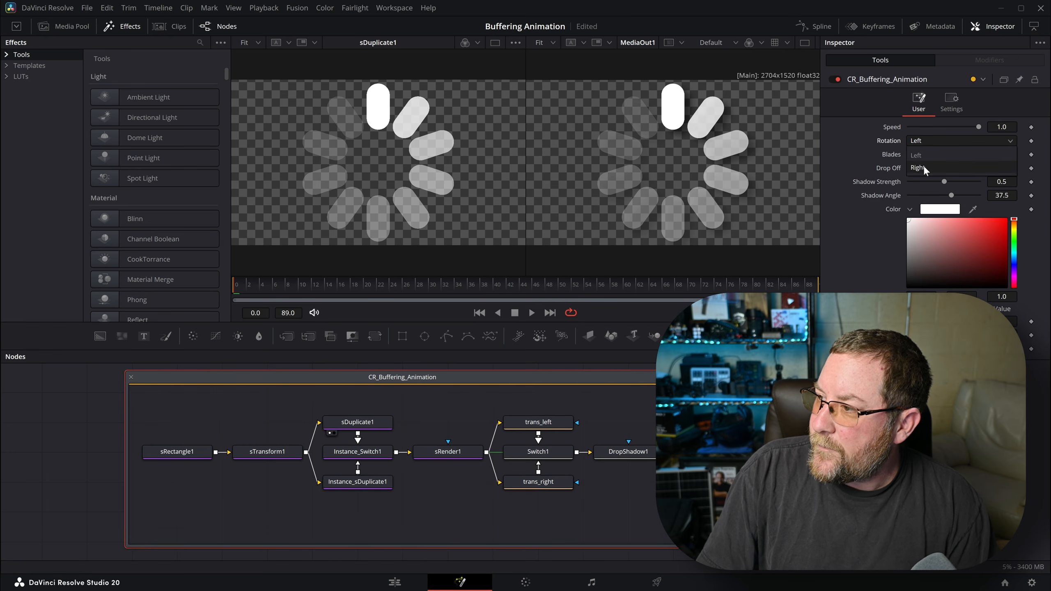
left_click(923, 165)
left_click(934, 141)
left_click(932, 153)
left_click(920, 139)
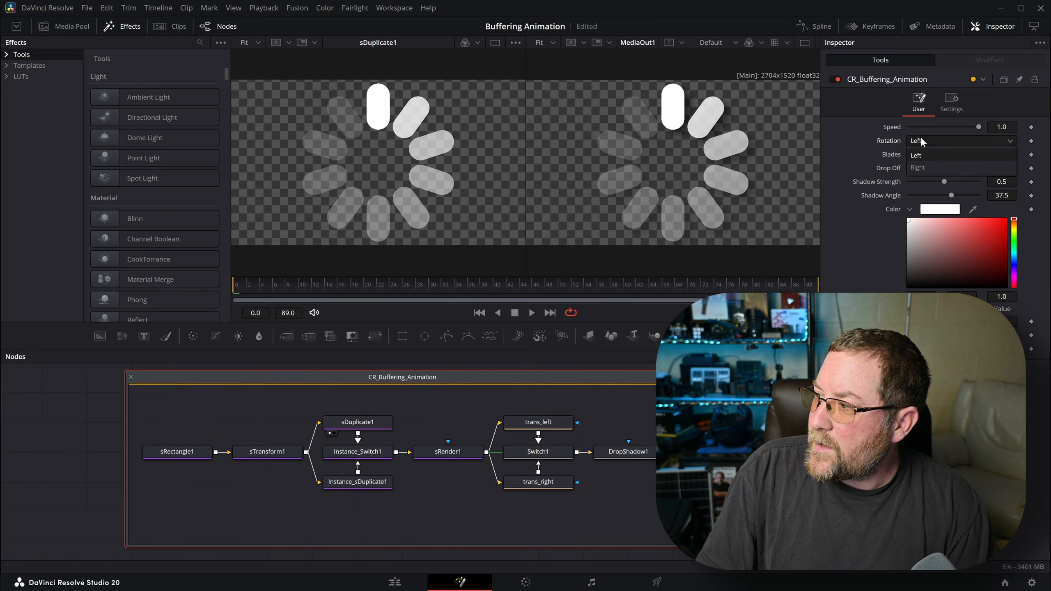
left_click(922, 164)
left_click_drag(238, 285, 589, 288)
left_click(961, 141)
left_click(946, 160)
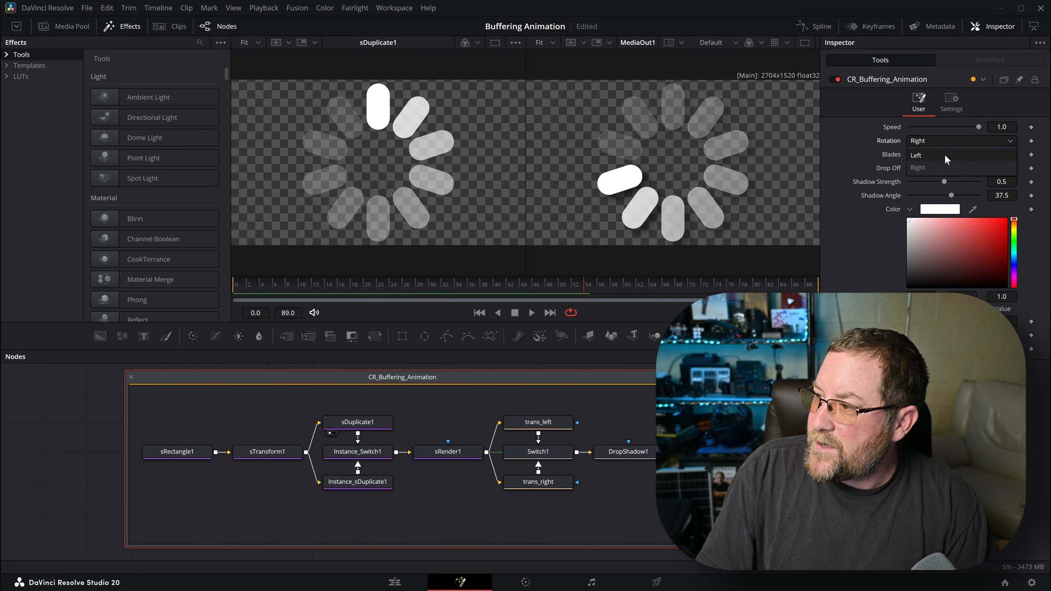
left_click_drag(484, 285, 689, 285)
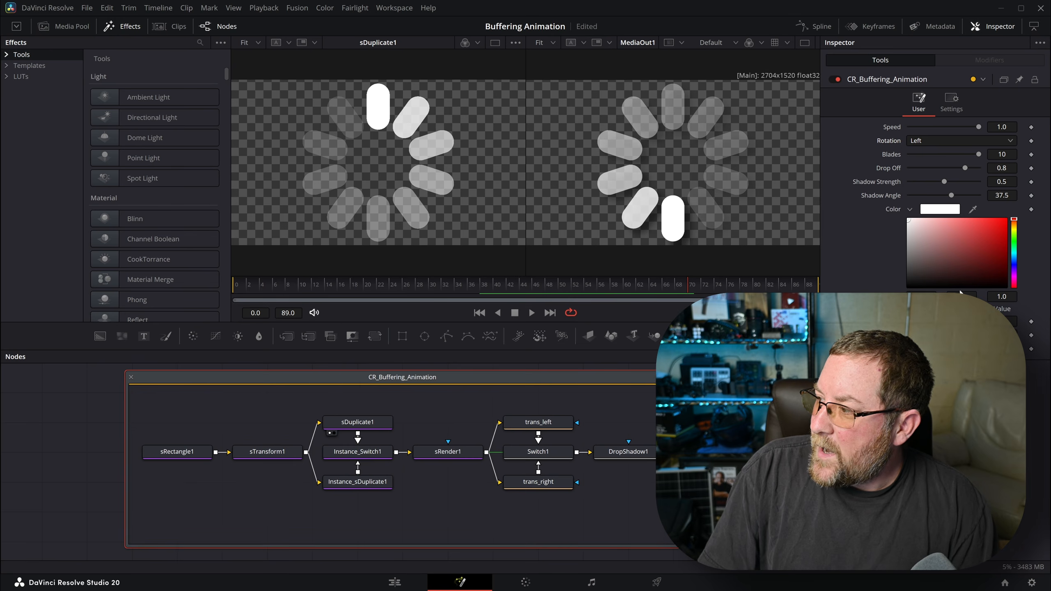
- Colour the spinner bright green, set Drop Off to 0.8 and reset Blades to 10
left_click(935, 212)
left_click(488, 211)
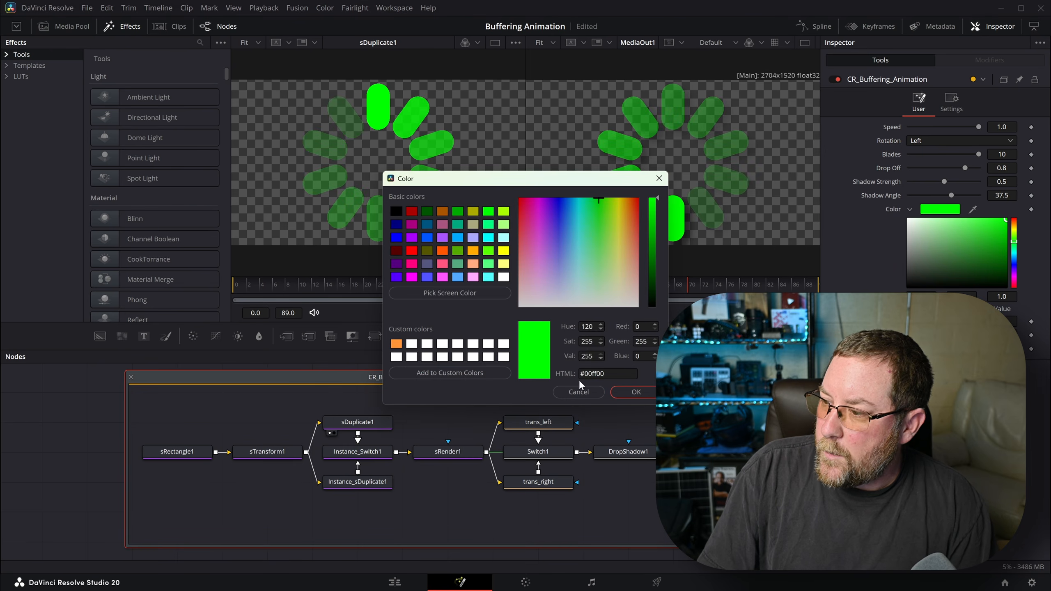
left_click(636, 393)
left_click_drag(967, 166, 992, 176)
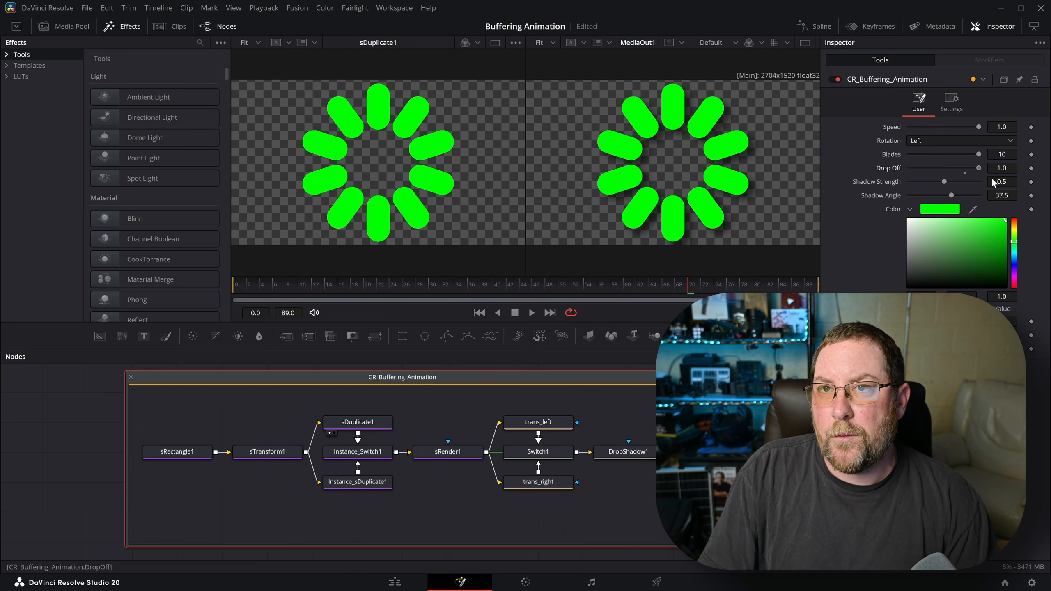
left_click_drag(982, 178, 963, 175)
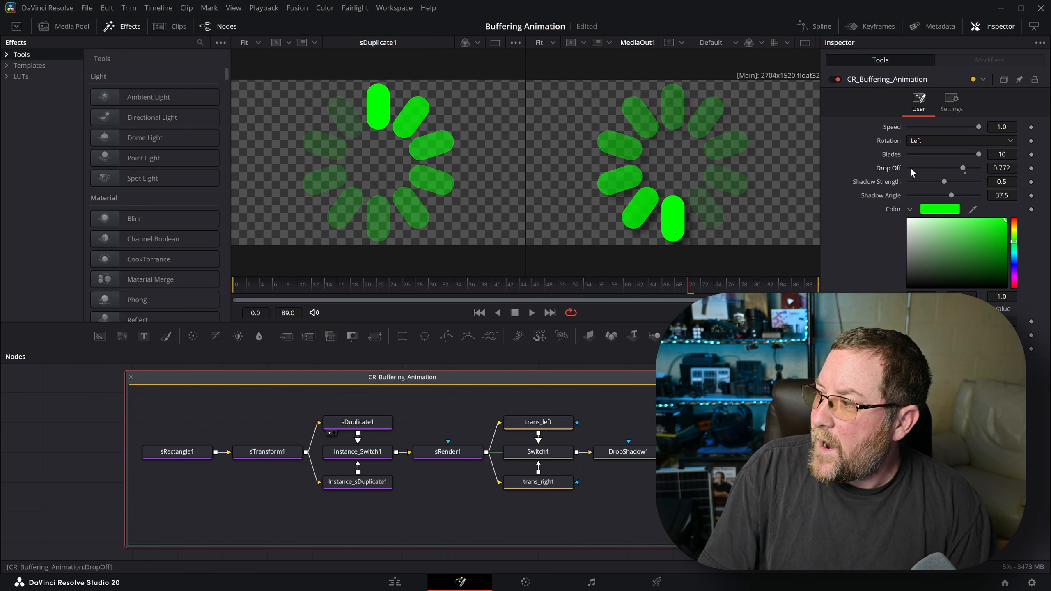
double_click(895, 168)
double_click(999, 168)
type(".8")
key("Tab")
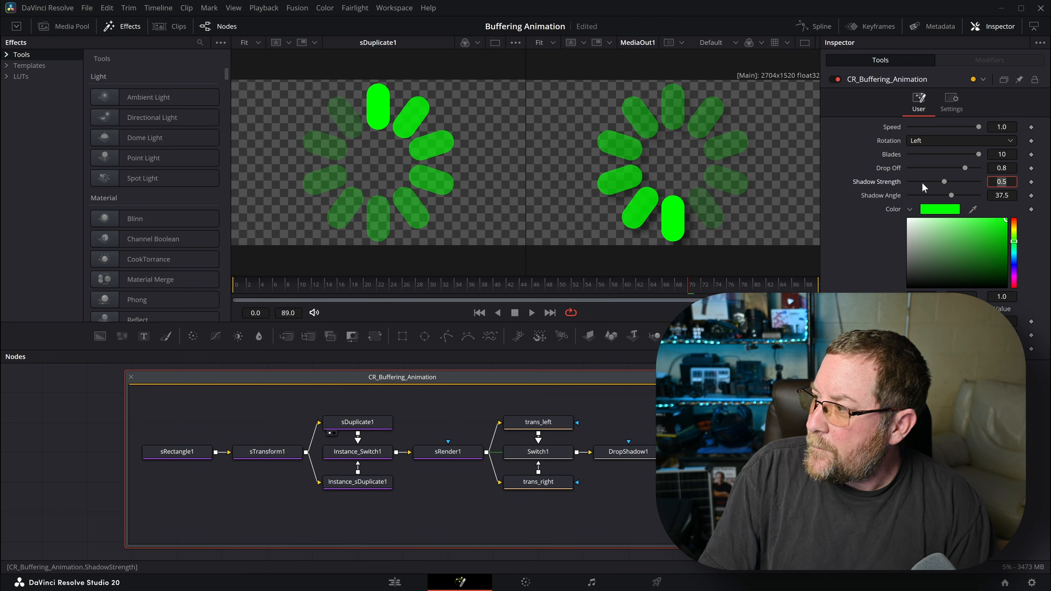
left_click_drag(975, 153, 956, 165)
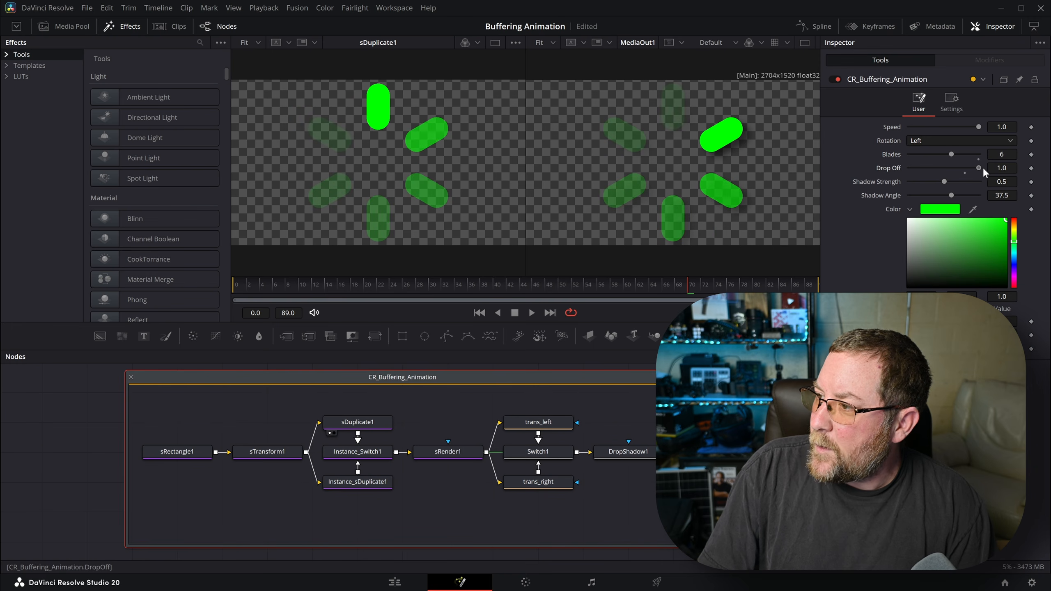
double_click(892, 155)
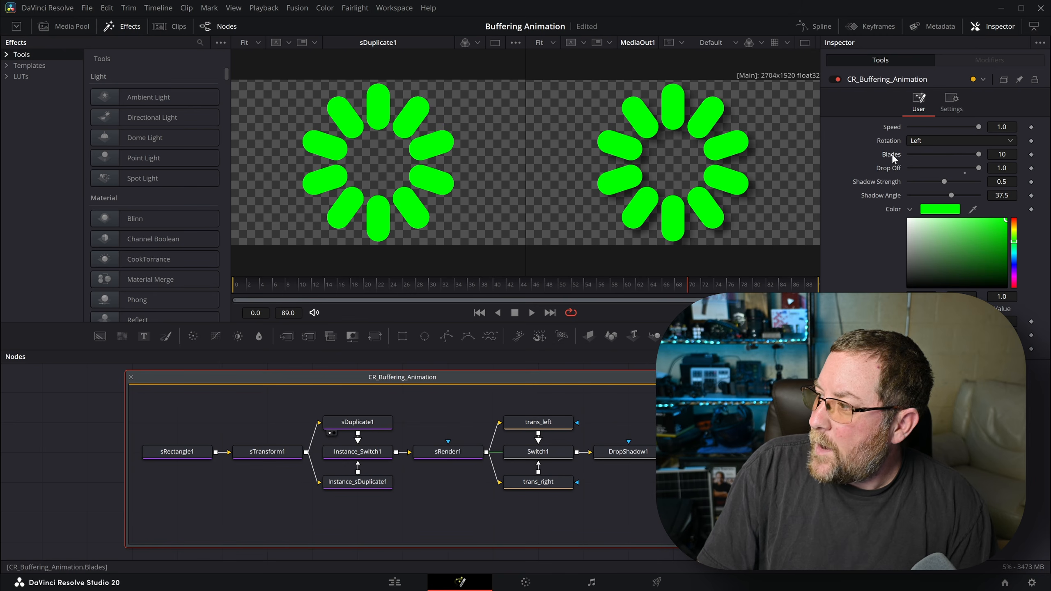
left_click_drag(977, 168, 964, 173)
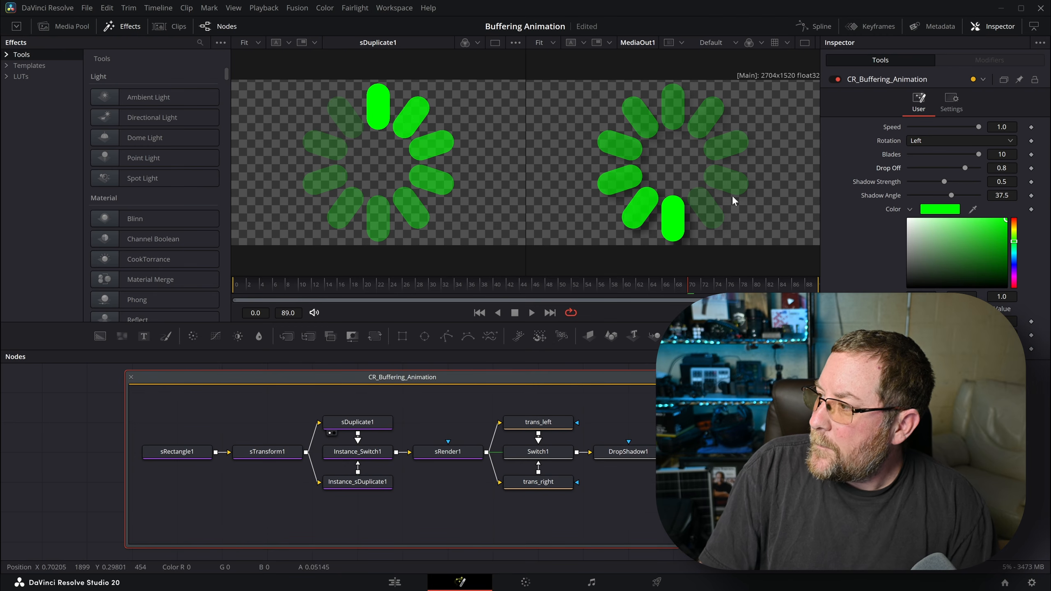
left_click(932, 140)
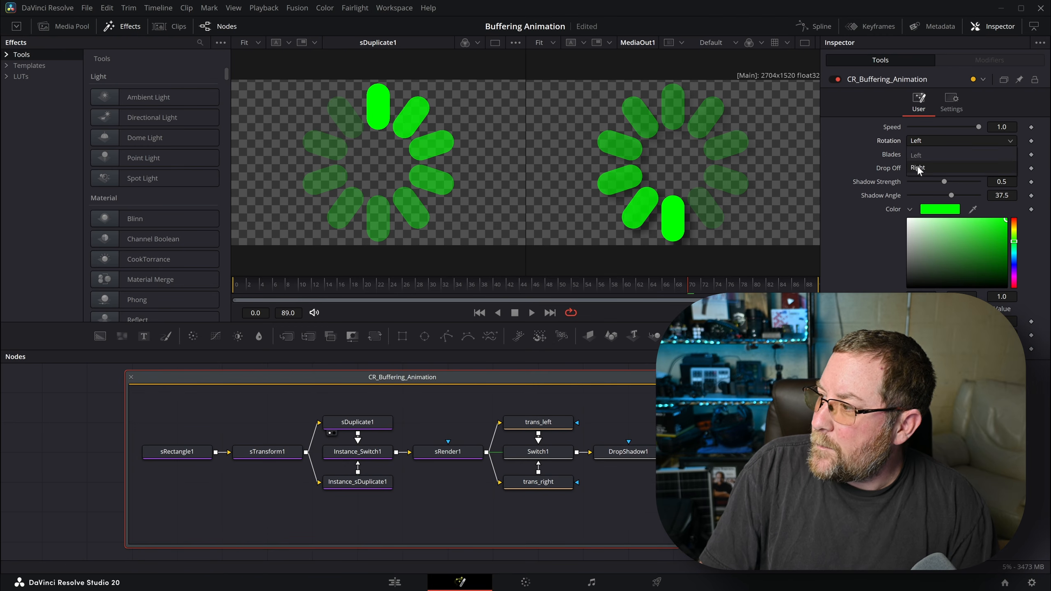
left_click(917, 168)
left_click(937, 210)
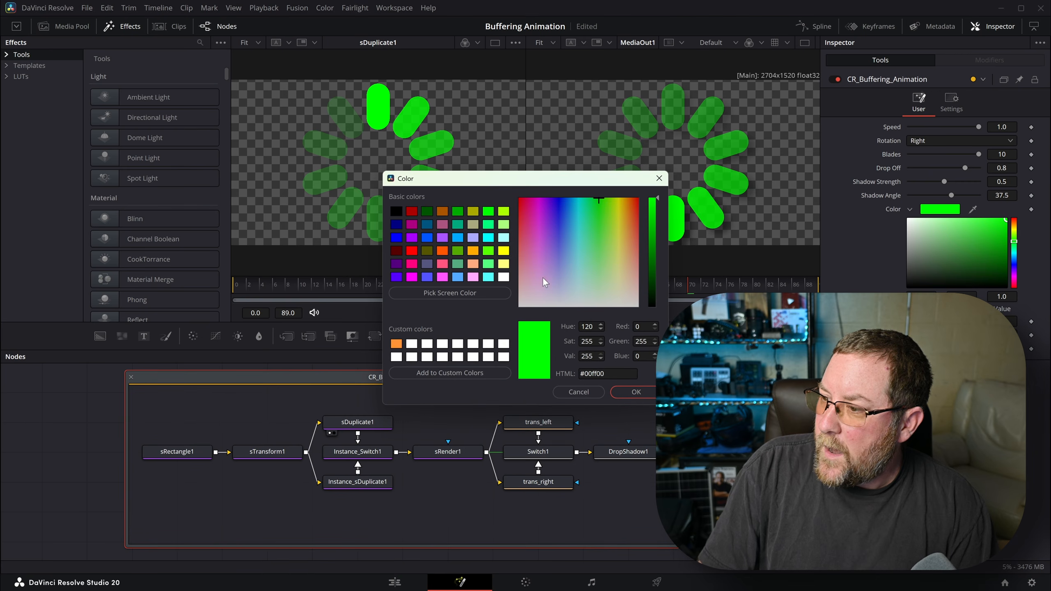
left_click(503, 277)
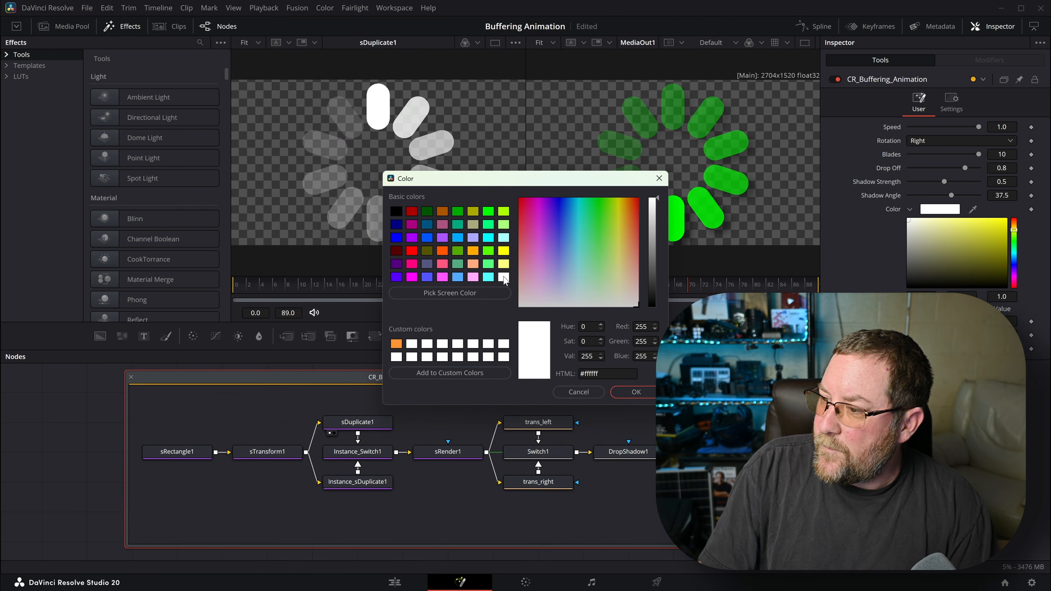
left_click(637, 392)
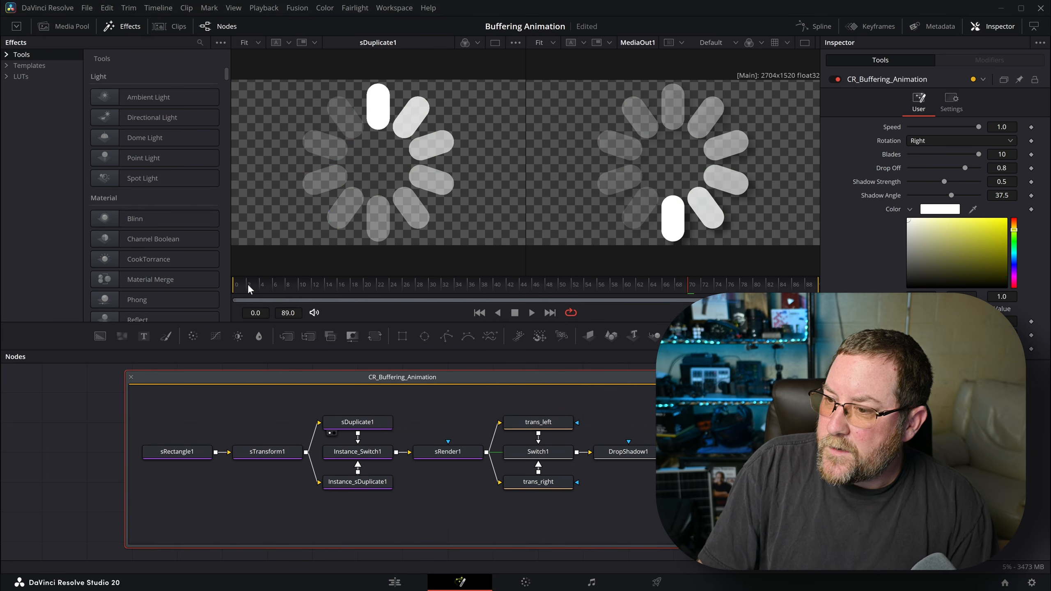
left_click_drag(249, 284, 233, 286)
key("space")
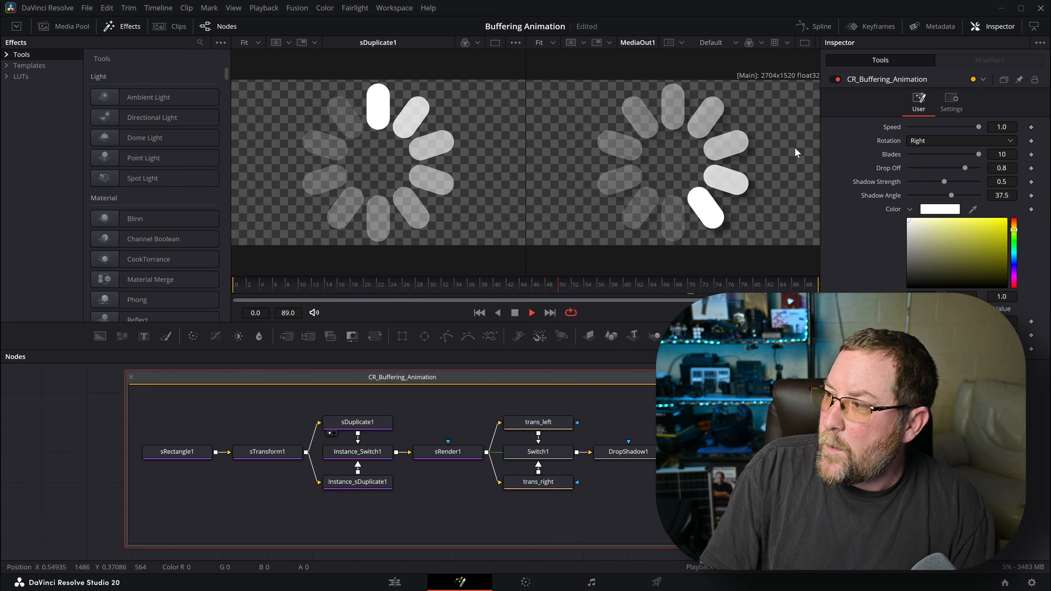
left_click_drag(979, 127, 927, 131)
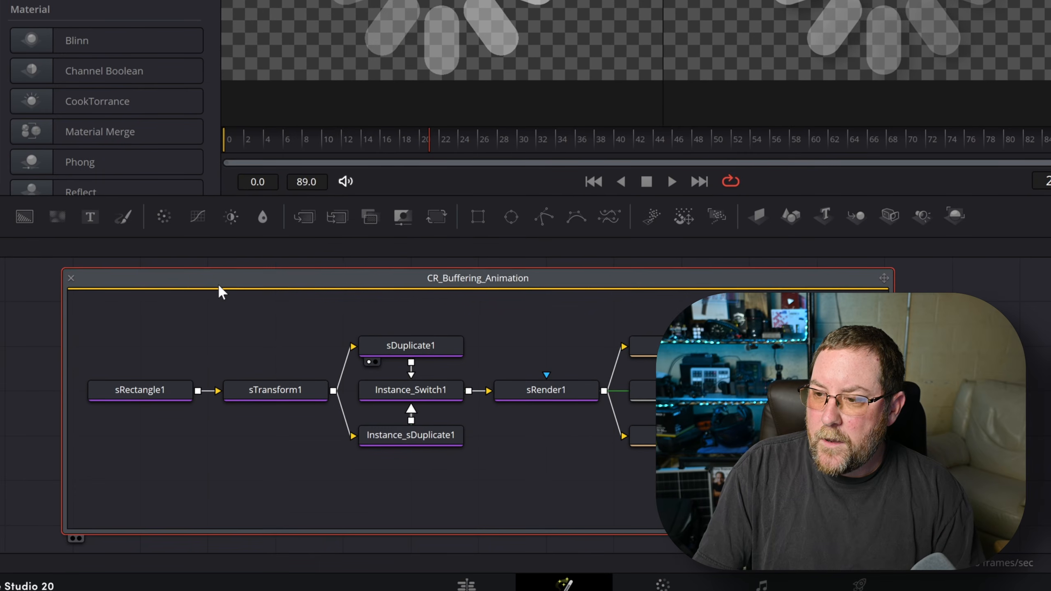
- Save the group's settings, browsing to the Fusion Templates > Edit > Generators > Creator Reality folder
right_click(232, 387)
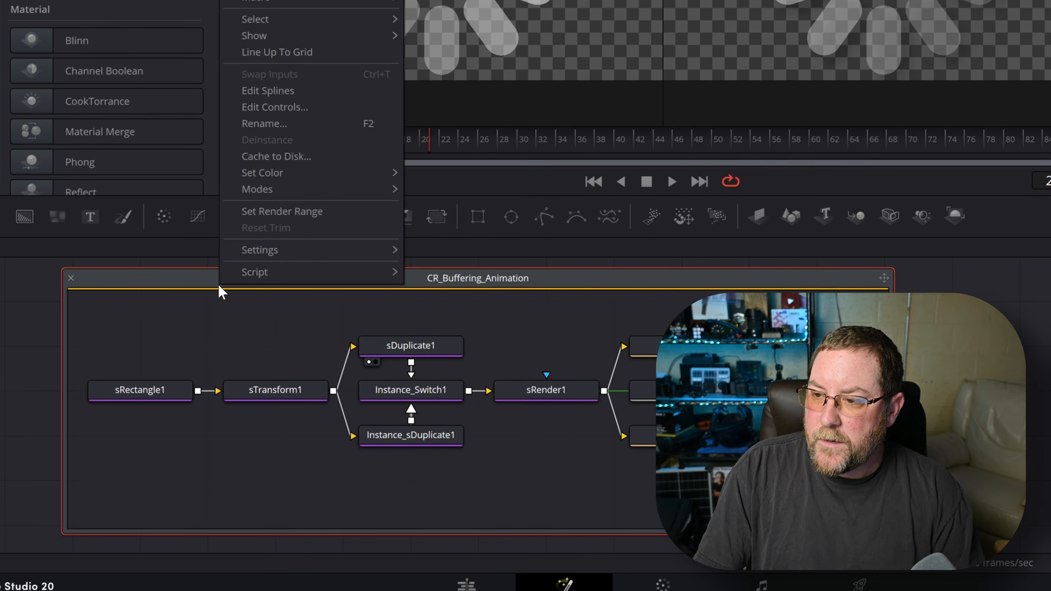
mouse_move(263, 251)
left_click(422, 269)
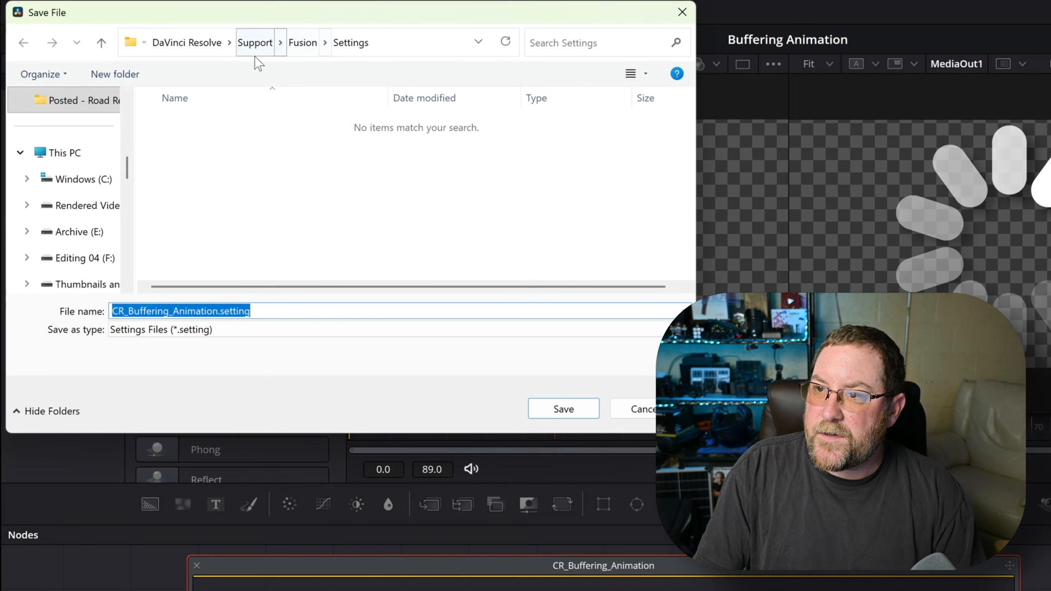
left_click(297, 47)
scroll(286, 174, "down", 3)
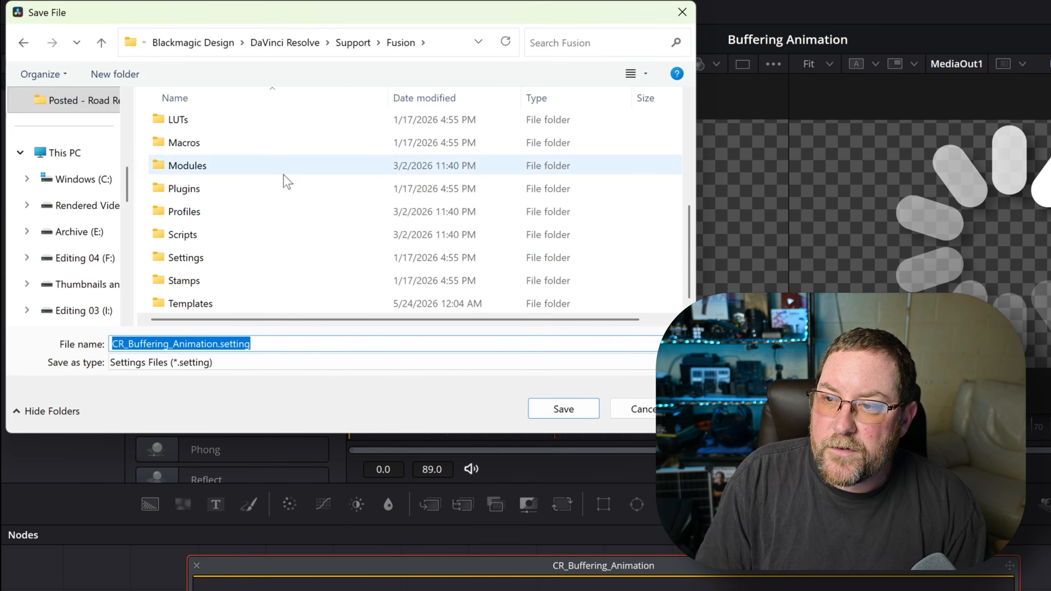
double_click(233, 309)
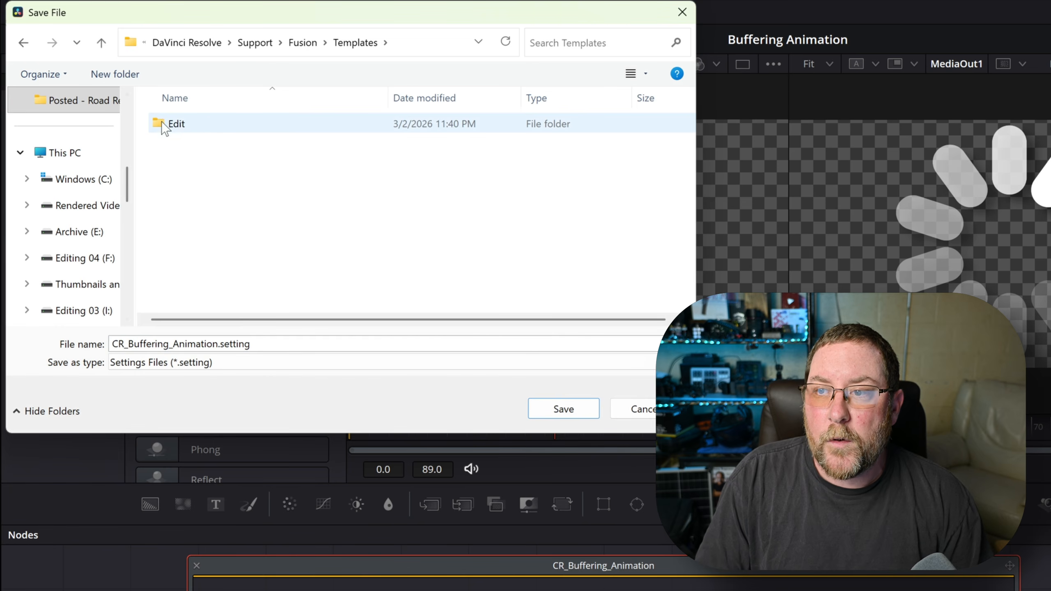
double_click(184, 131)
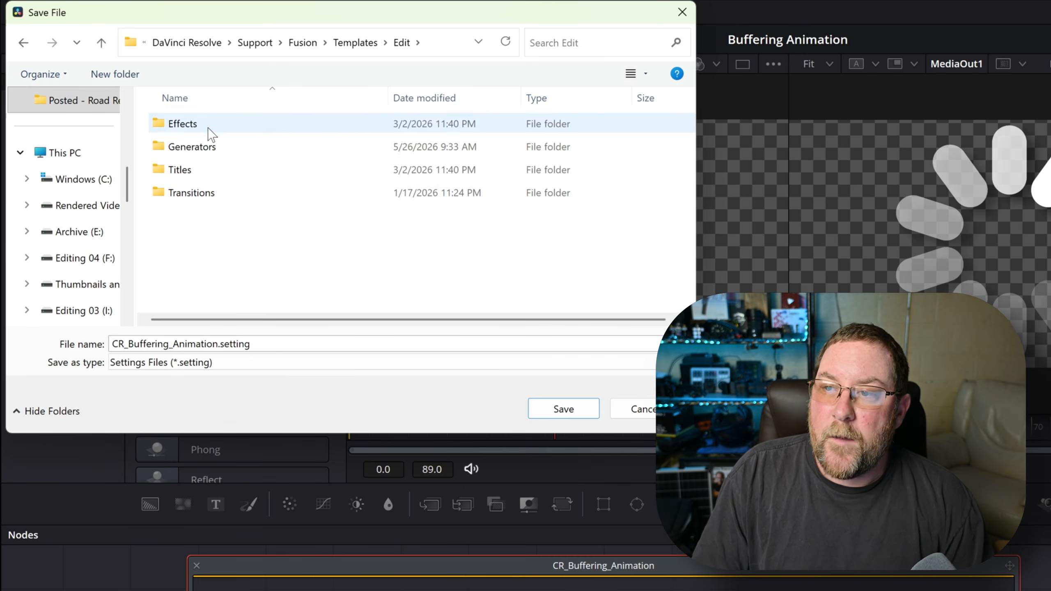
double_click(195, 151)
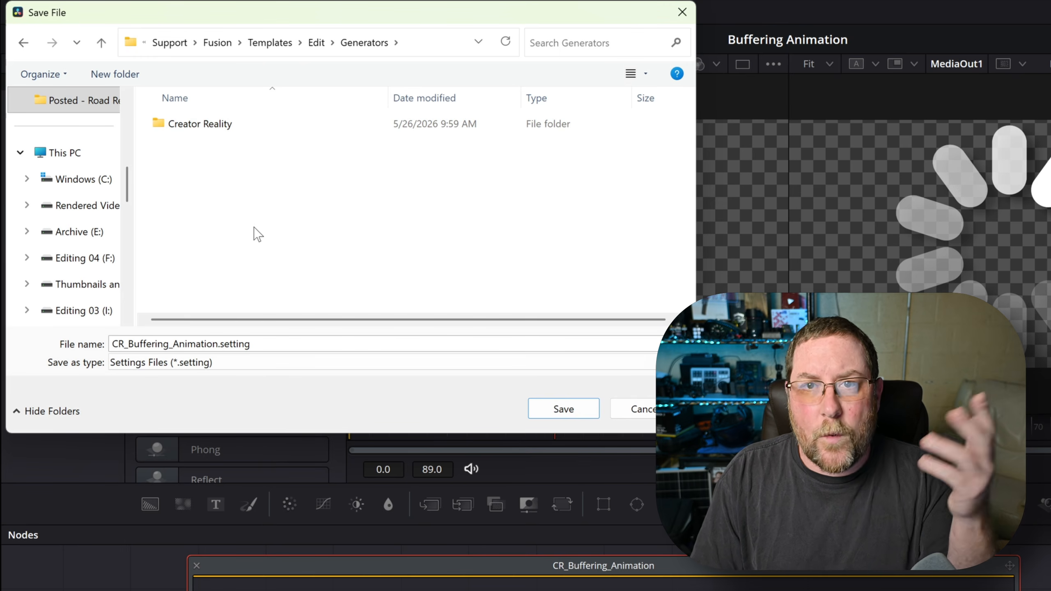
double_click(202, 128)
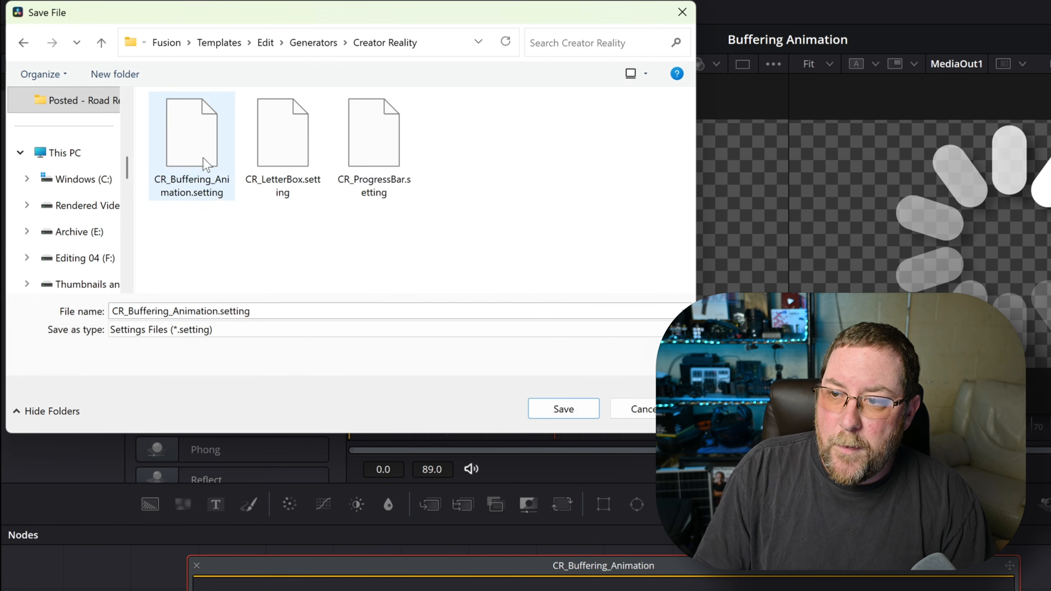
- Save the file as CR_Buffering_Animation_DEMO.setting
double_click(220, 310)
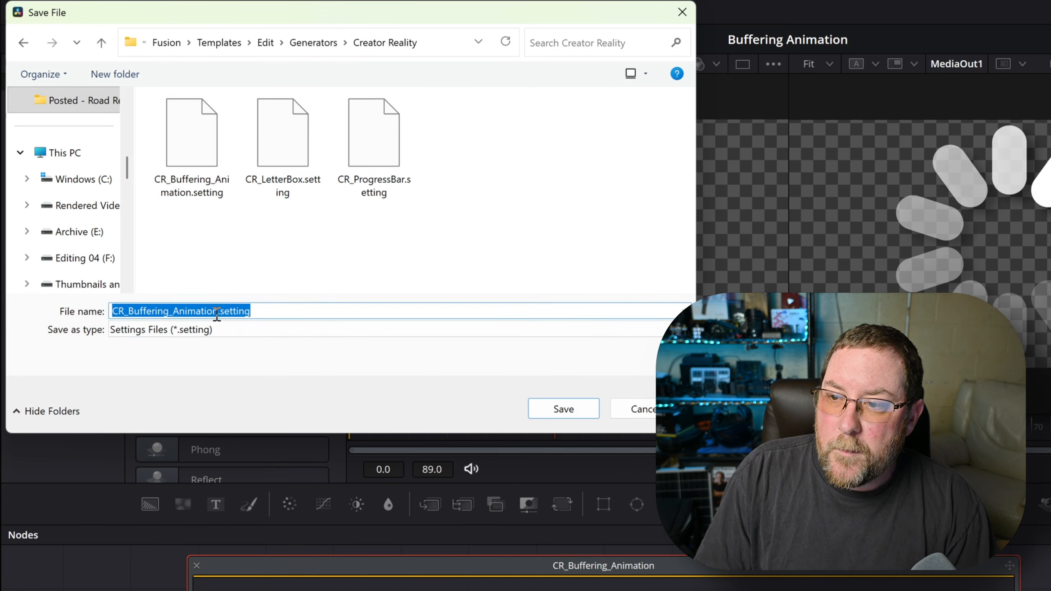
left_click(218, 311)
type("_DEMO")
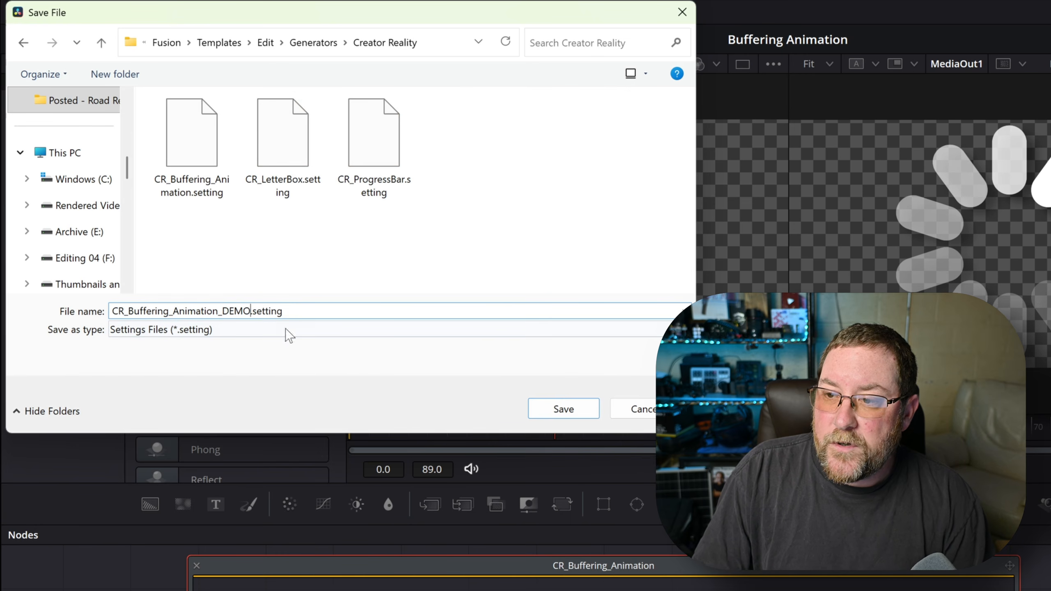
left_click(554, 408)
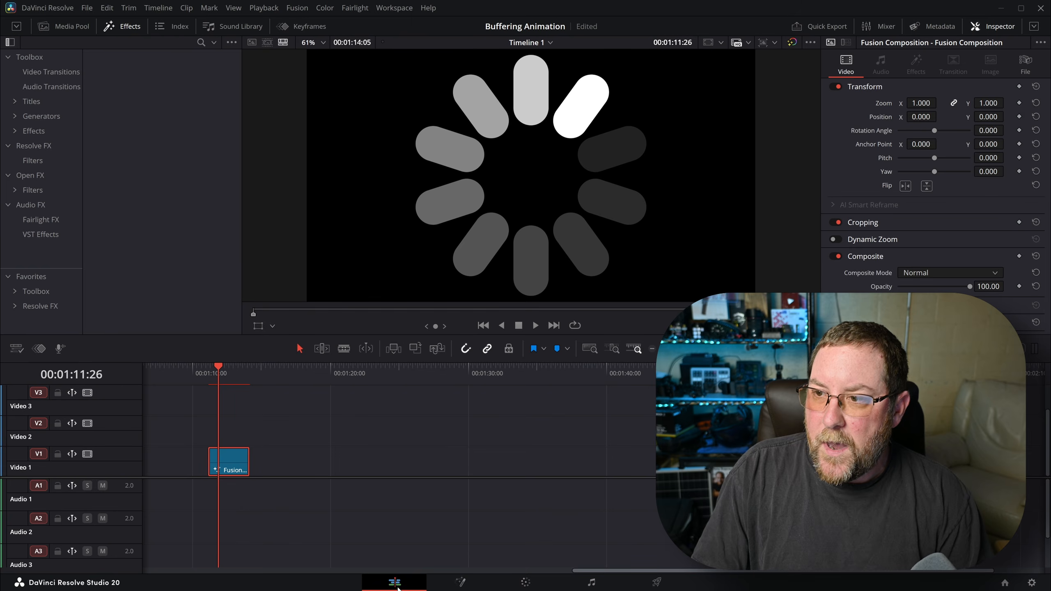
- On the Edit page, search Generators for 'cr_' and drop CR_Buffering_Animation_DEMO onto Video 1
left_click(395, 582)
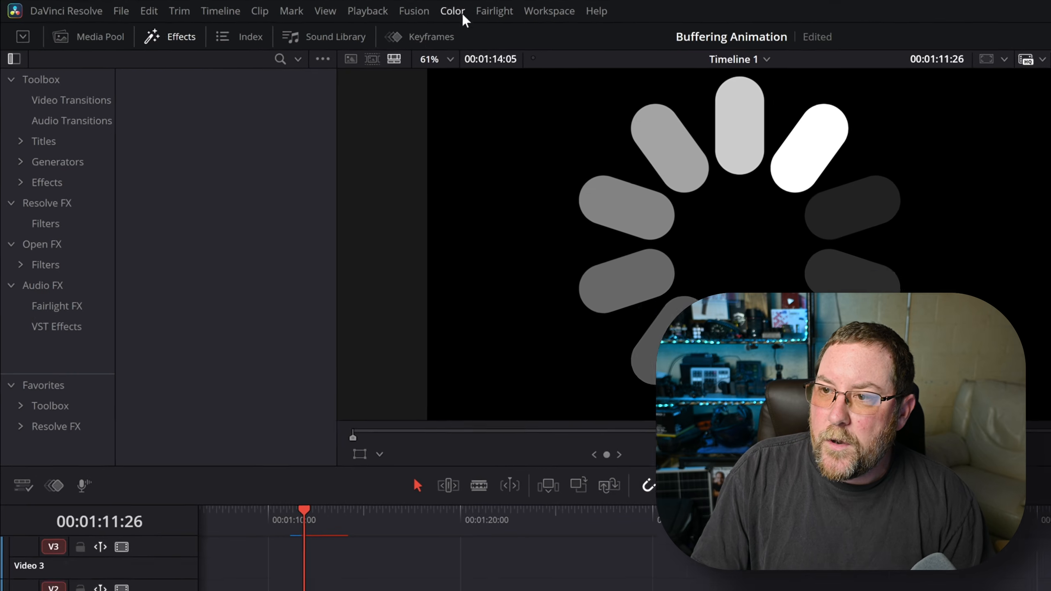
left_click(131, 28)
left_click(193, 40)
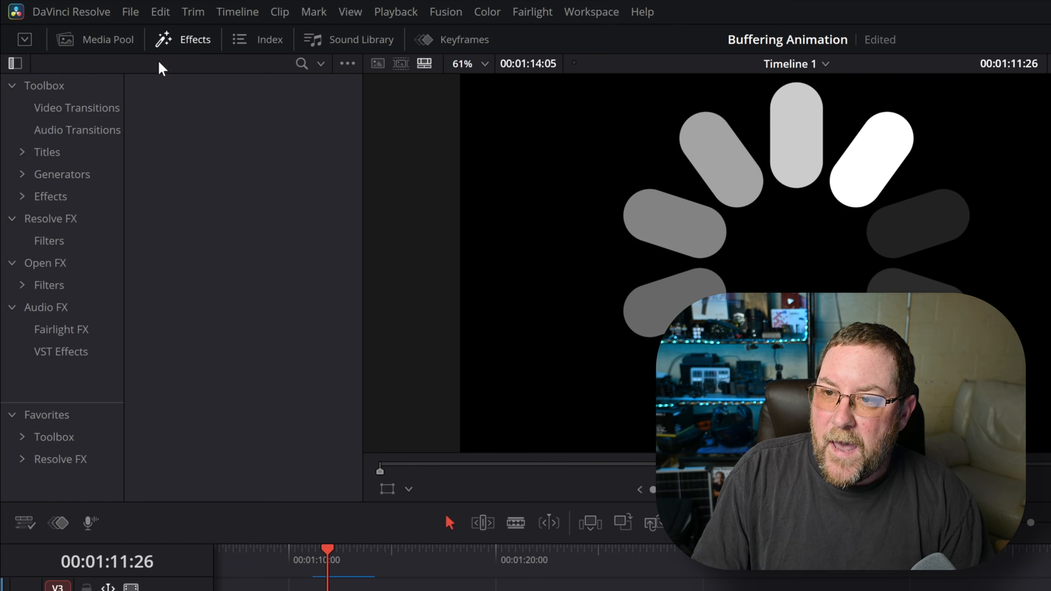
left_click(26, 176)
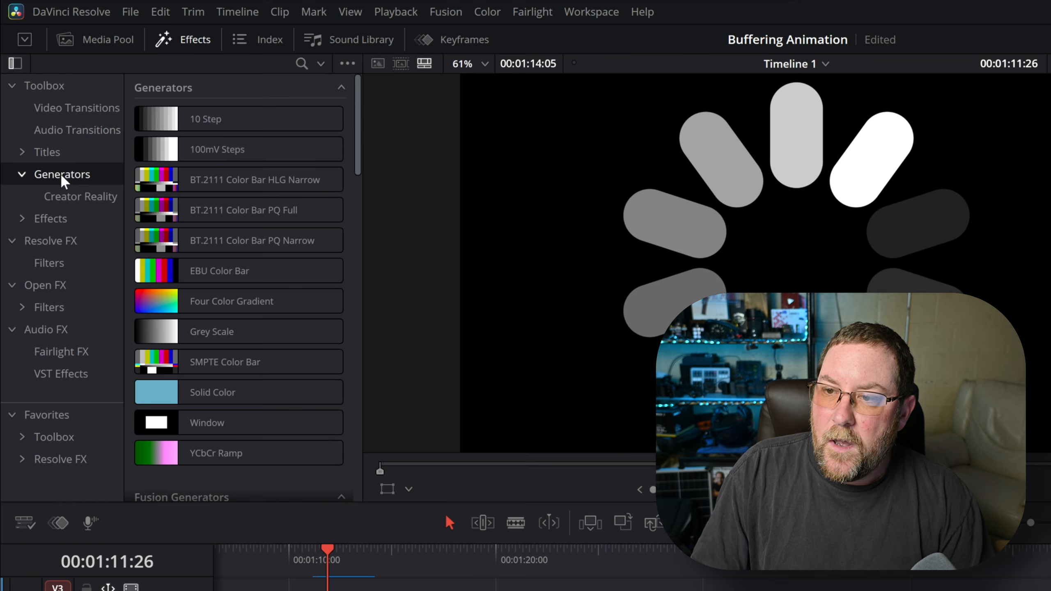
left_click(301, 63)
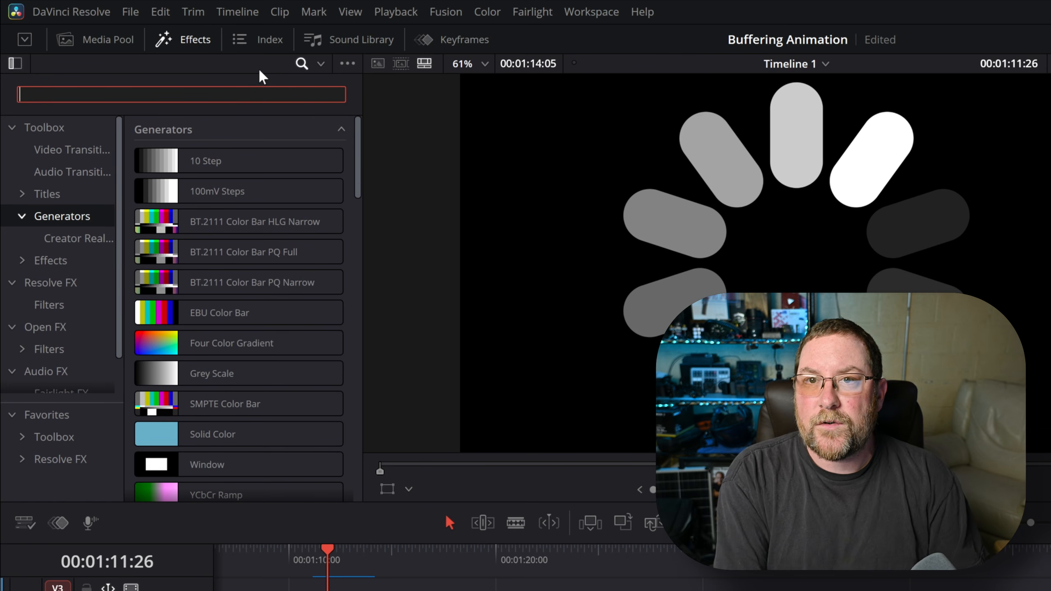
type("cr_")
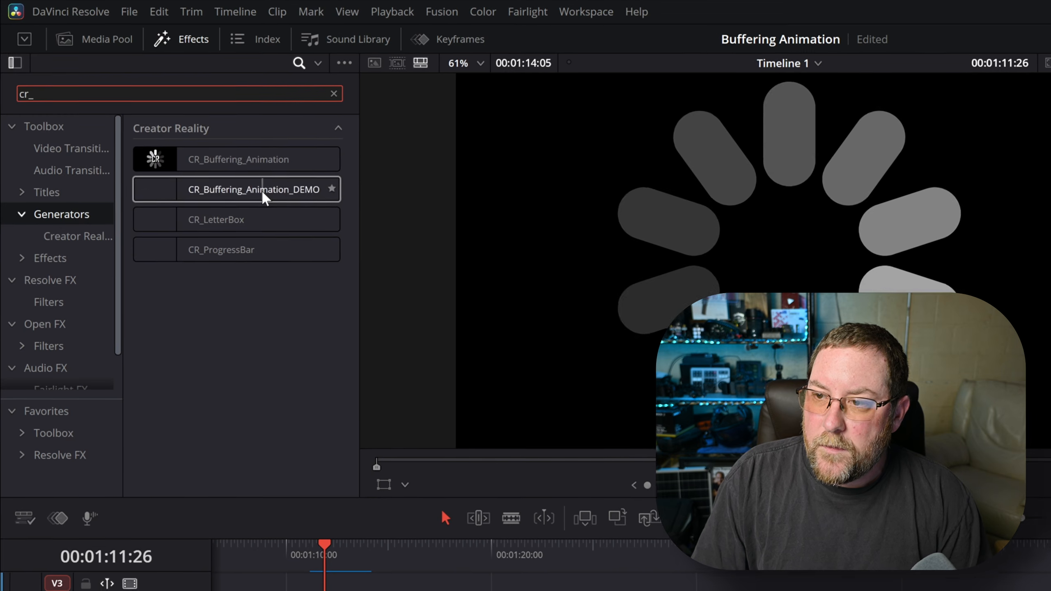
left_click_drag(265, 199, 296, 439)
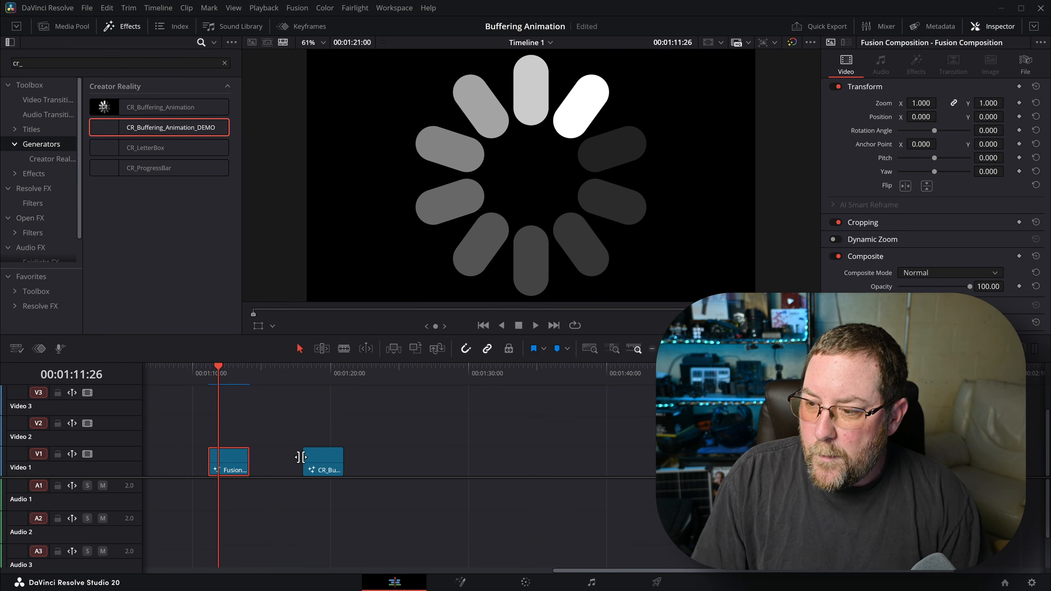
- Preview the new generator clip, then move it up to Video 2 above the footage
left_click(304, 368)
key("space")
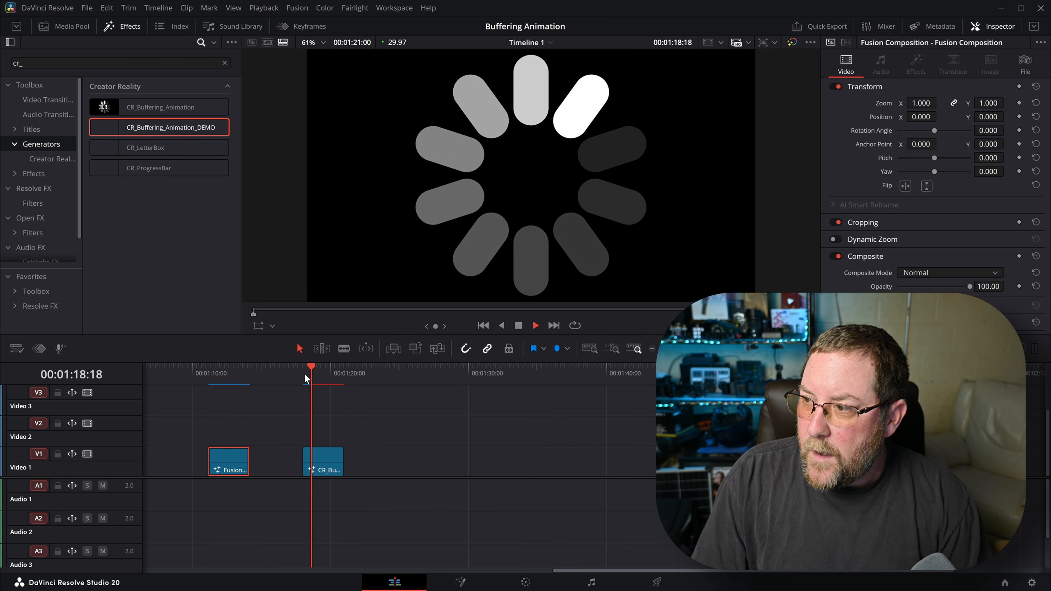
key("space")
left_click(305, 459)
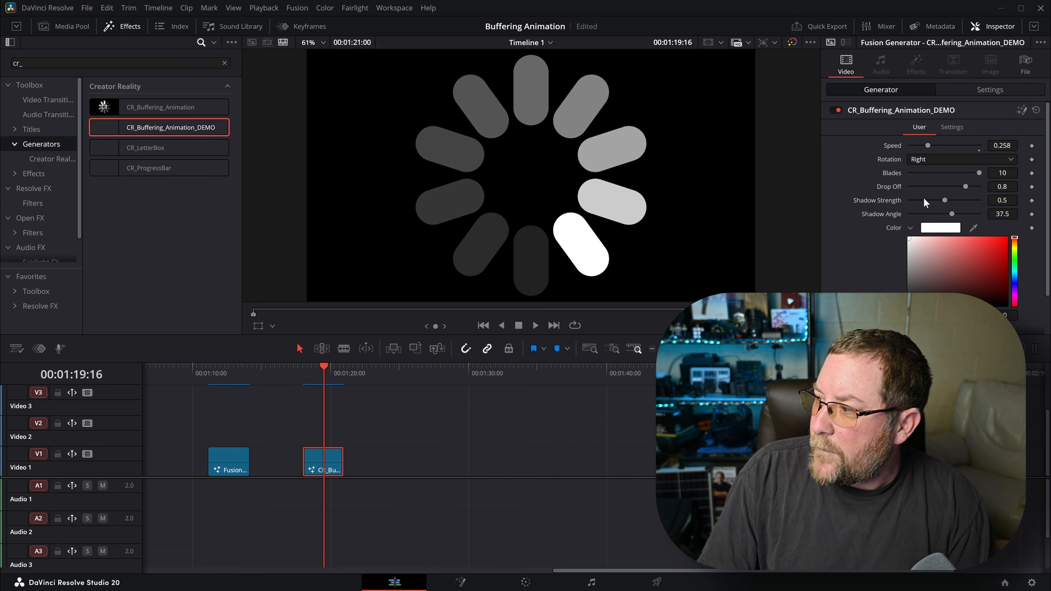
scroll(925, 206, "down", 1)
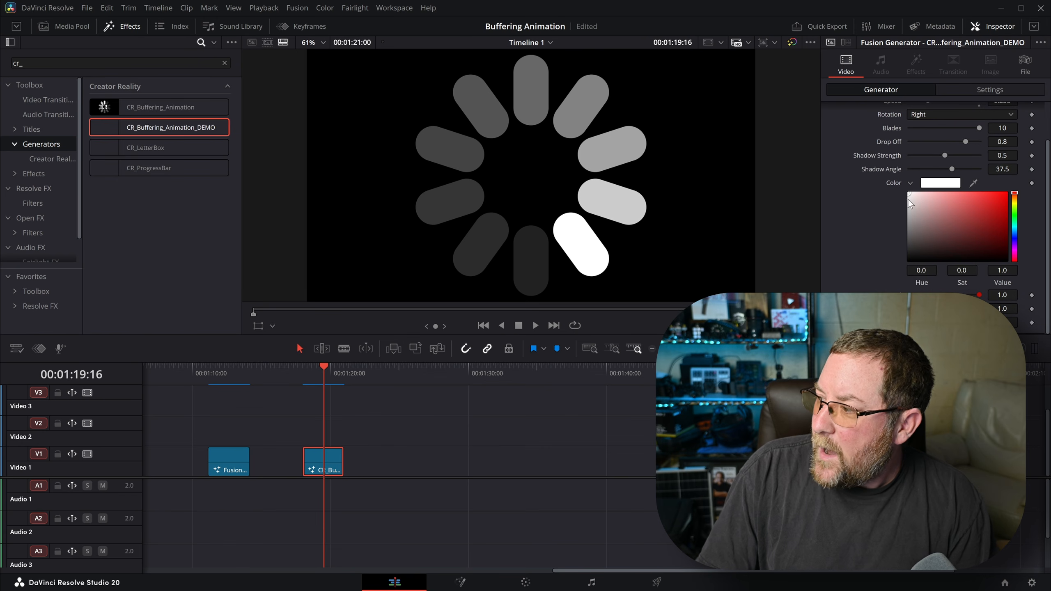
left_click_drag(321, 452, 323, 435)
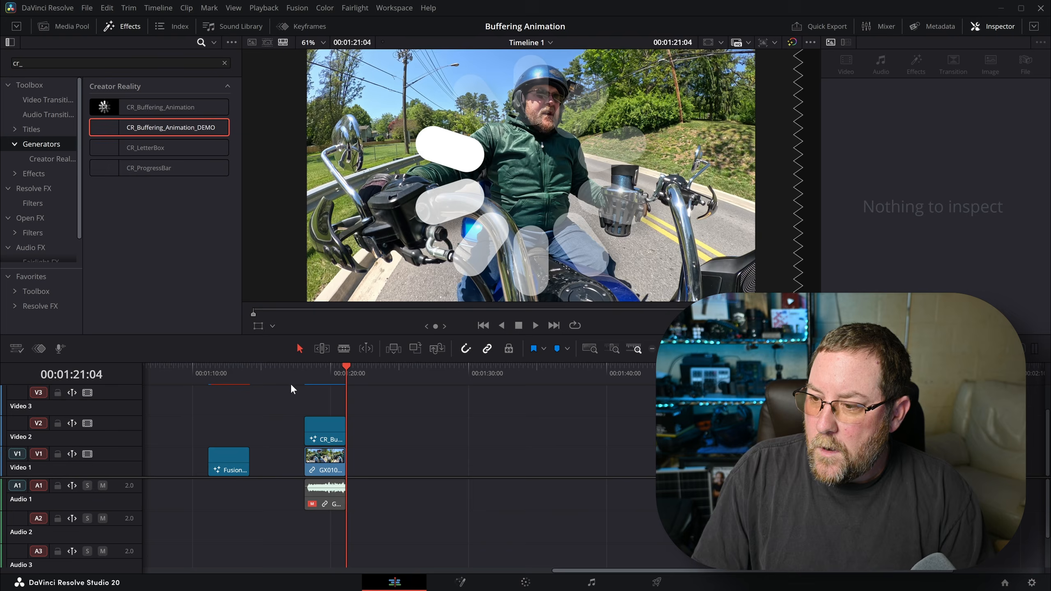
- Play the spinner over the motorcycle footage from the clip's start
left_click(300, 375)
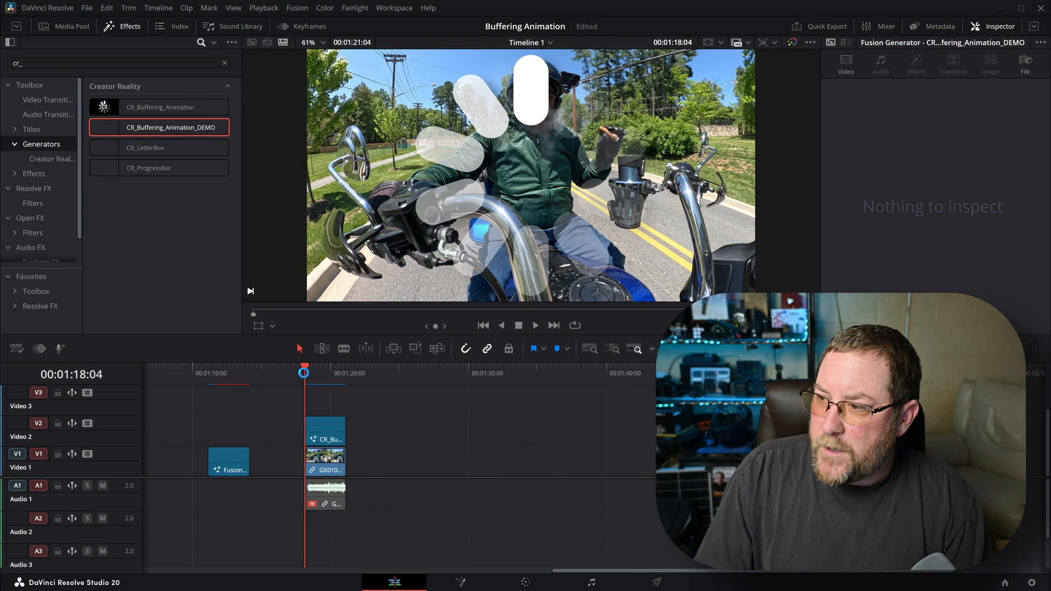
key("space")
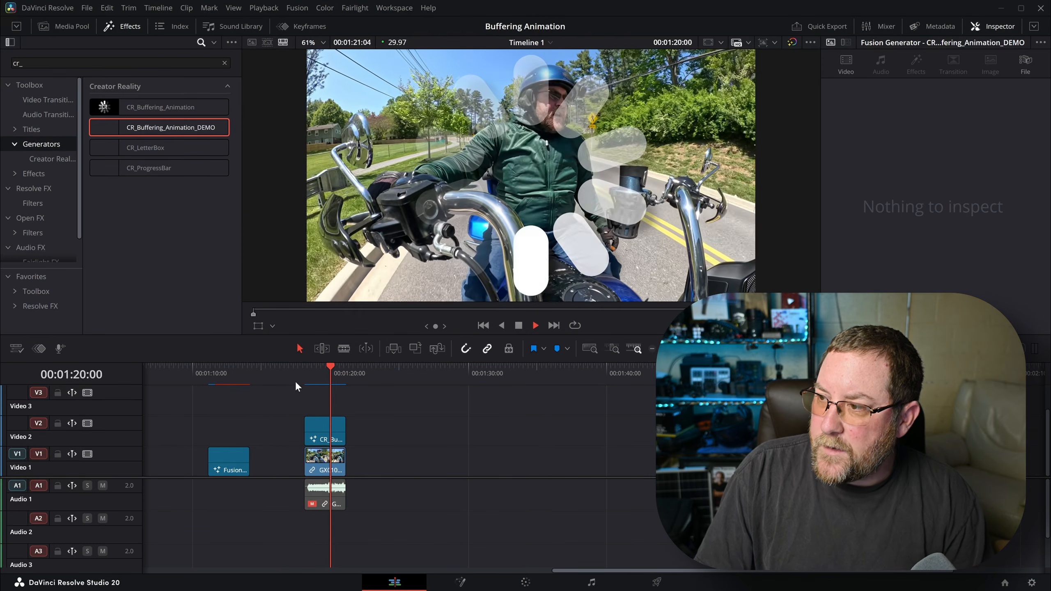
key("space")
left_click(313, 377)
- Shrink the Video 2 spinner to 0.320 zoom and play back to check it
left_click(325, 431)
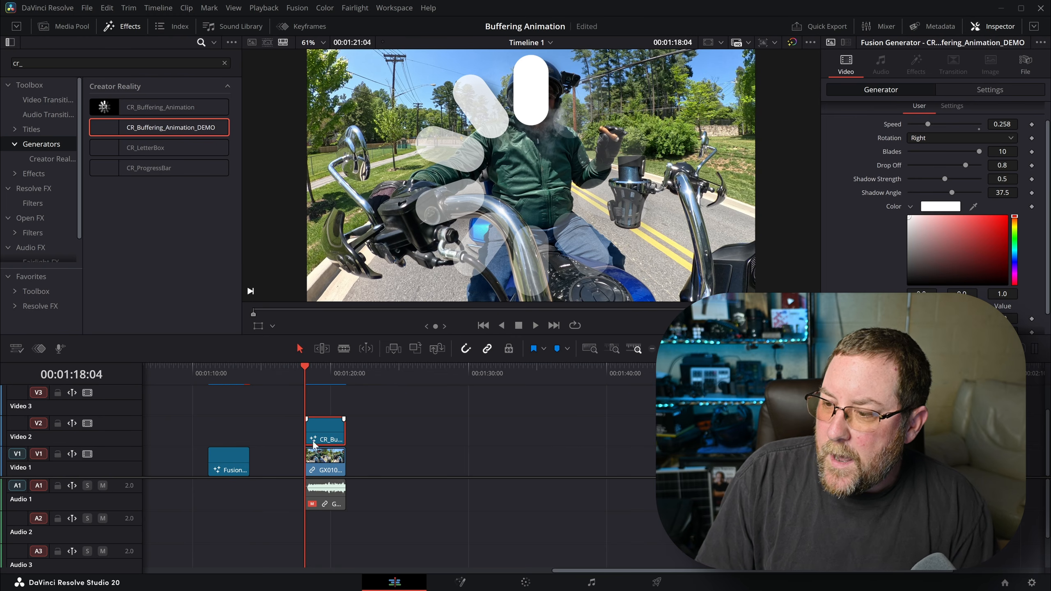
left_click(983, 93)
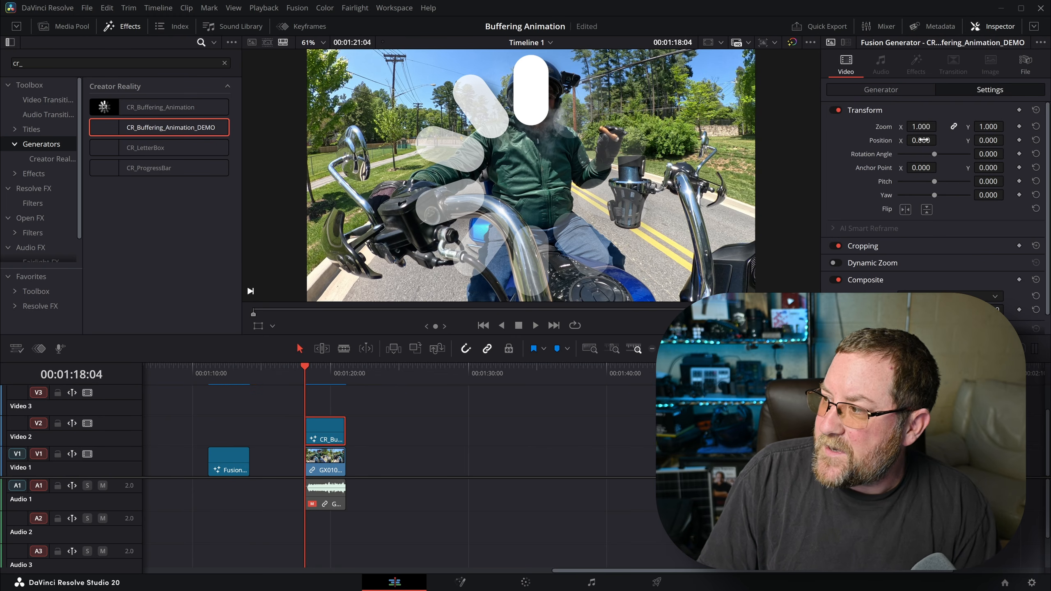
left_click_drag(920, 127, 893, 127)
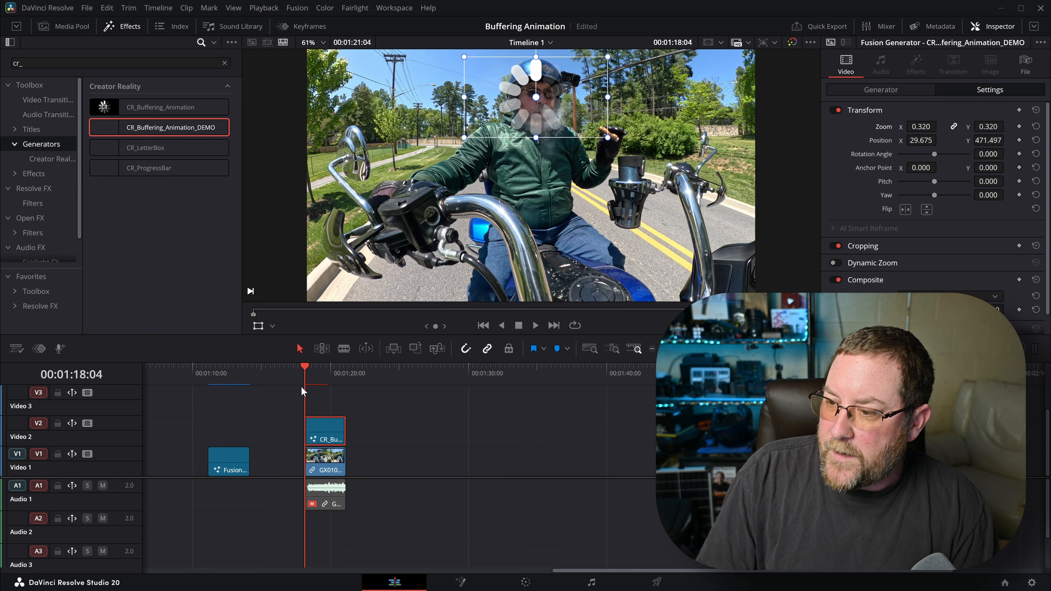
key("space")
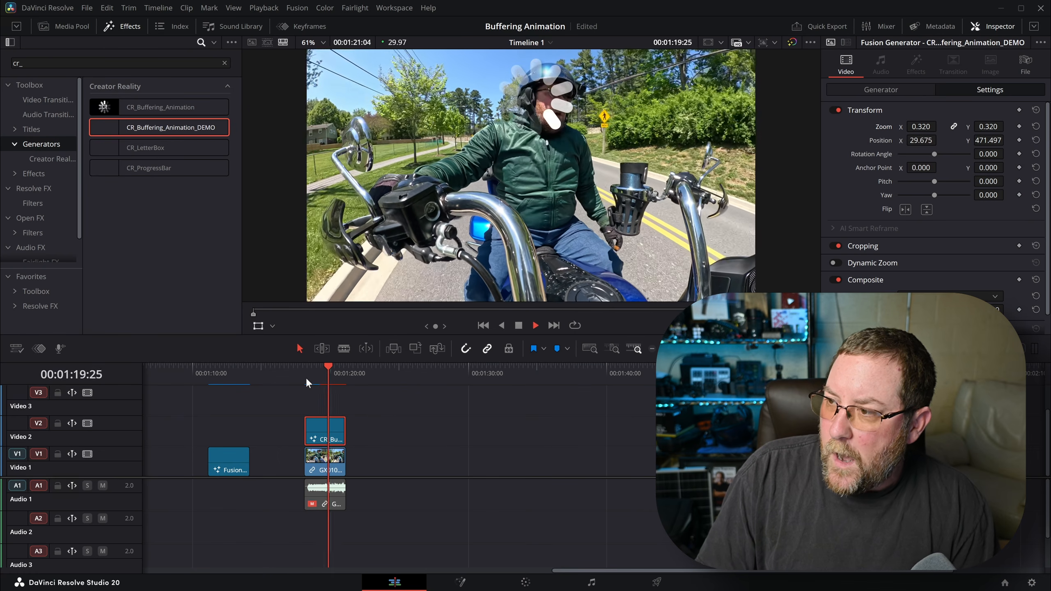